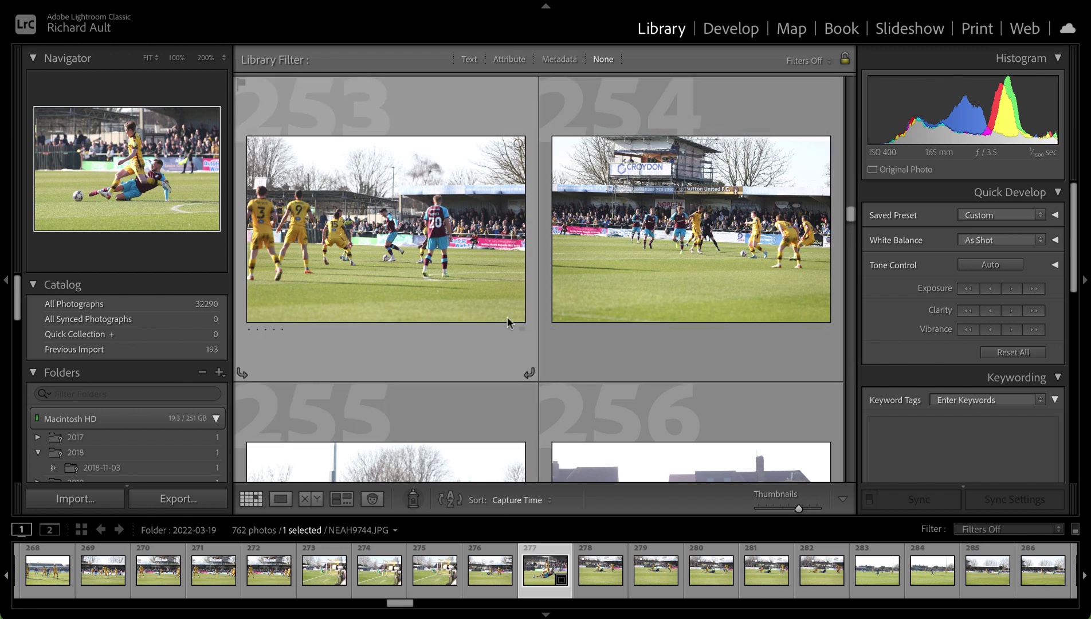
Start importing photos and videos and expand the Macintosh HD source tree to the Workflow Demo folder on the Desktop
mouse_move(555, 296)
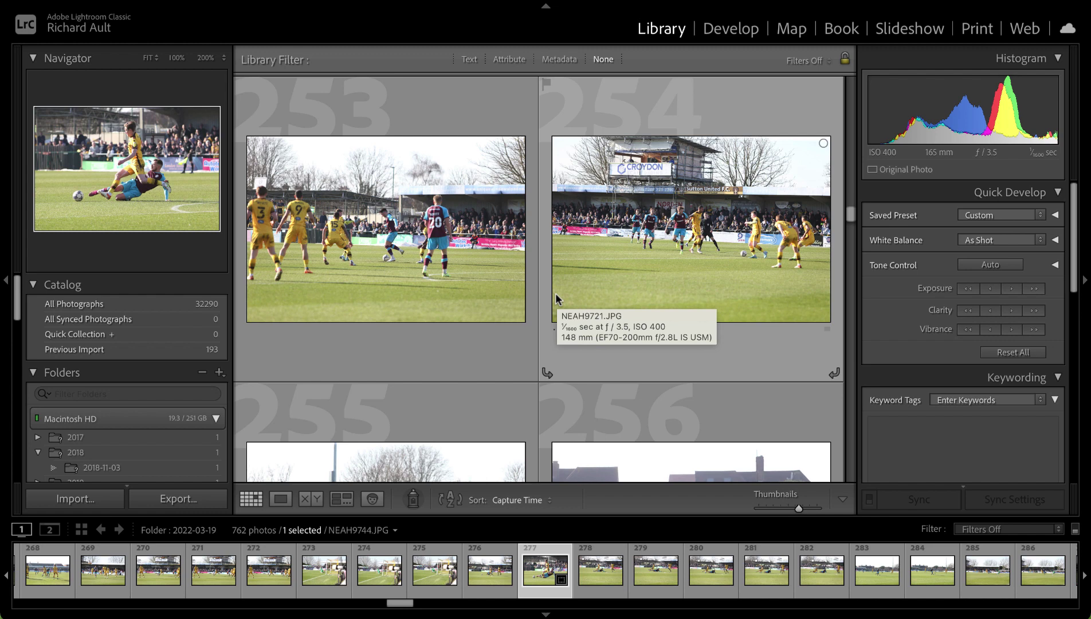
left_click(159, 1)
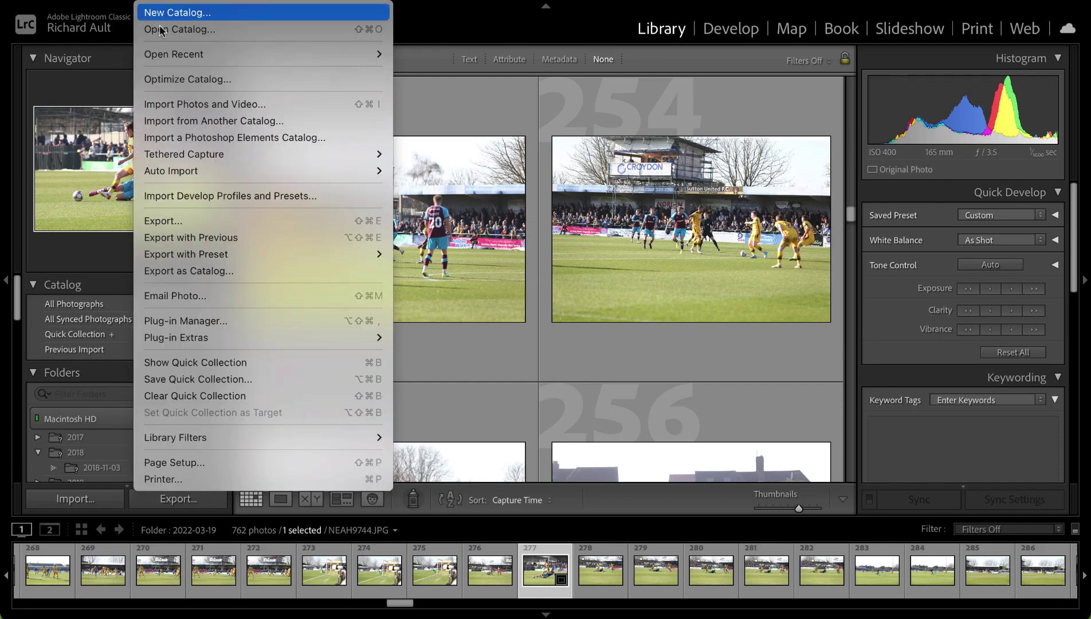
left_click(193, 104)
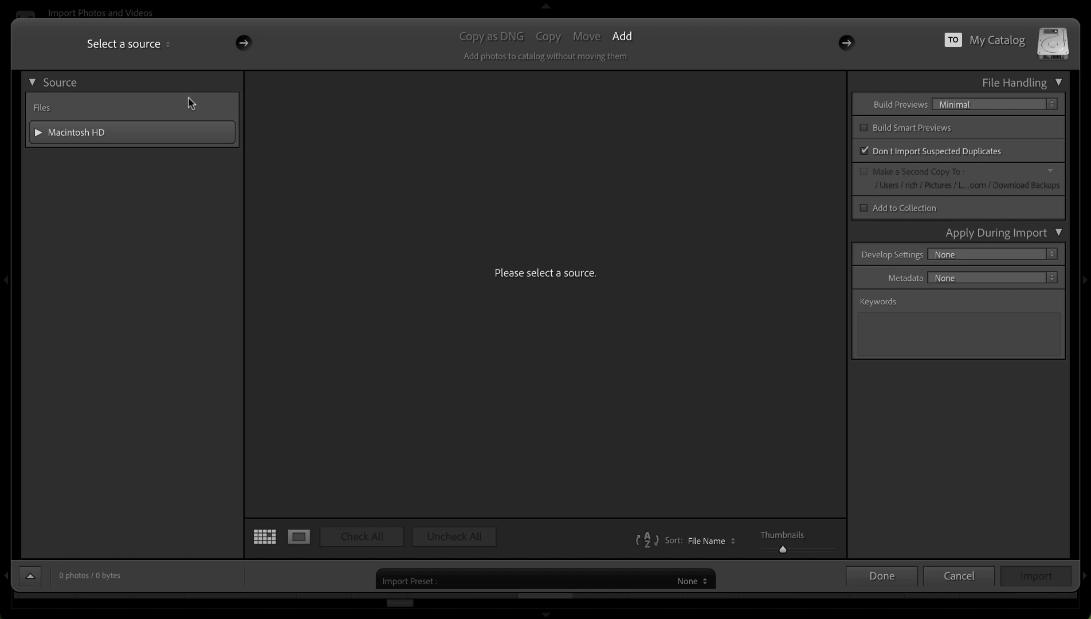
left_click(40, 133)
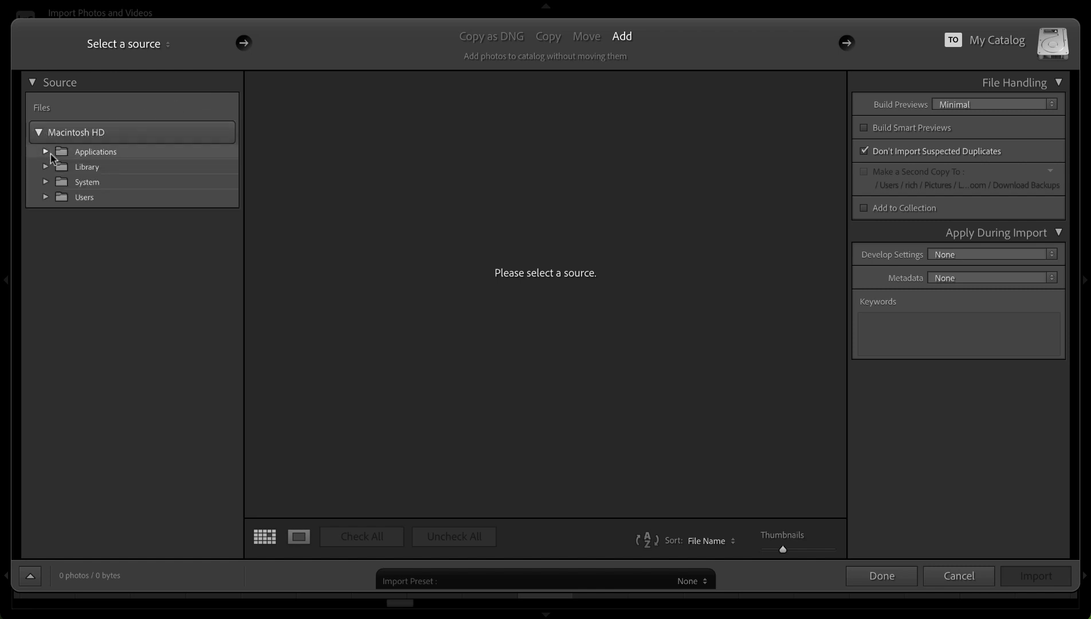
left_click(45, 197)
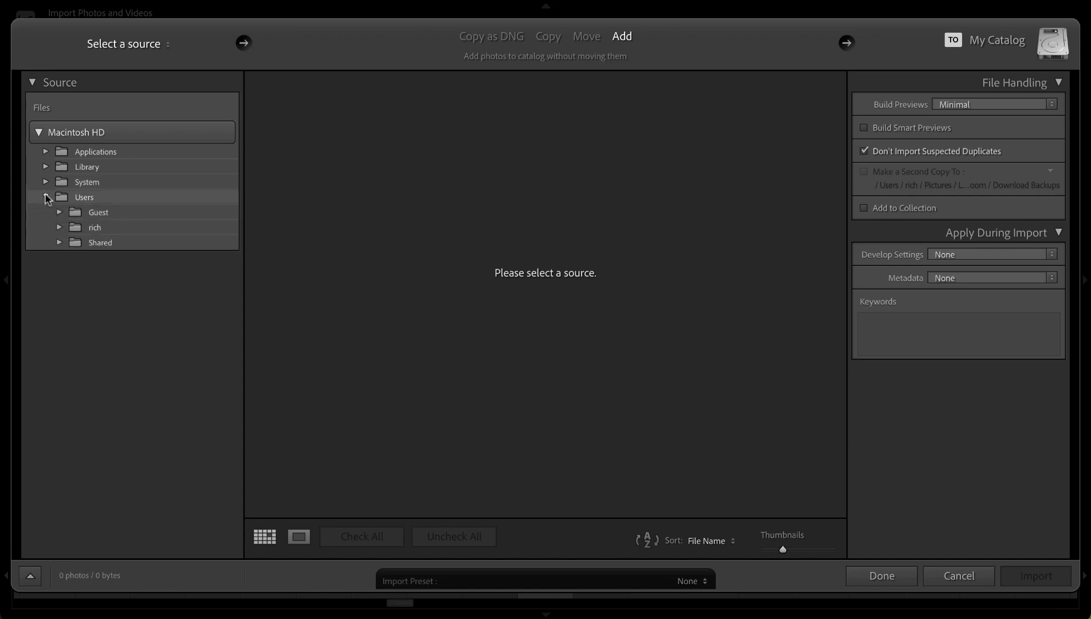
left_click(59, 228)
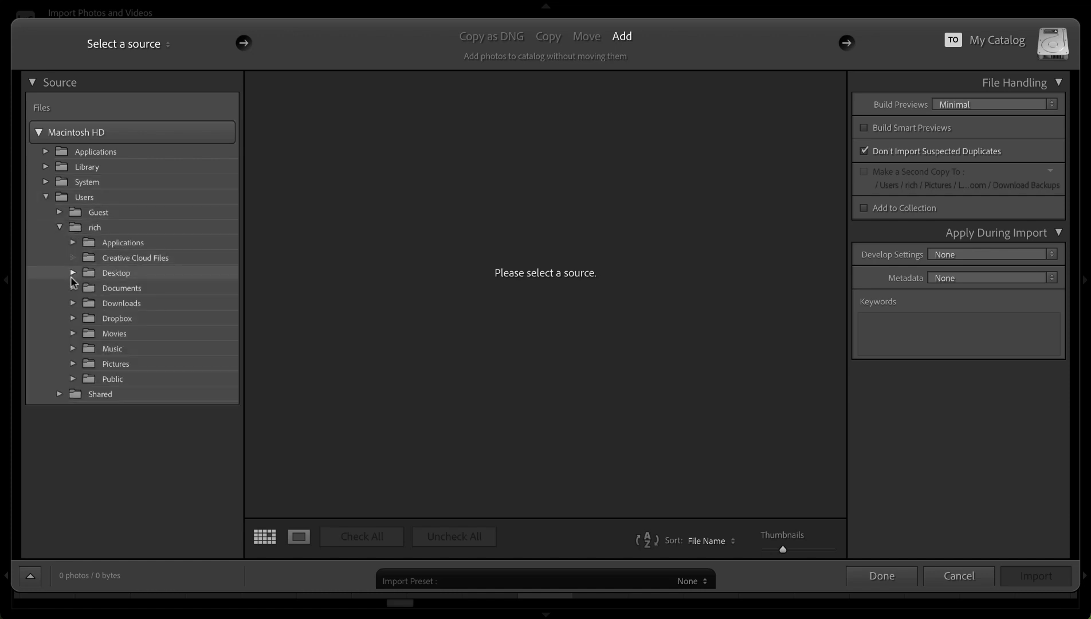
left_click(73, 274)
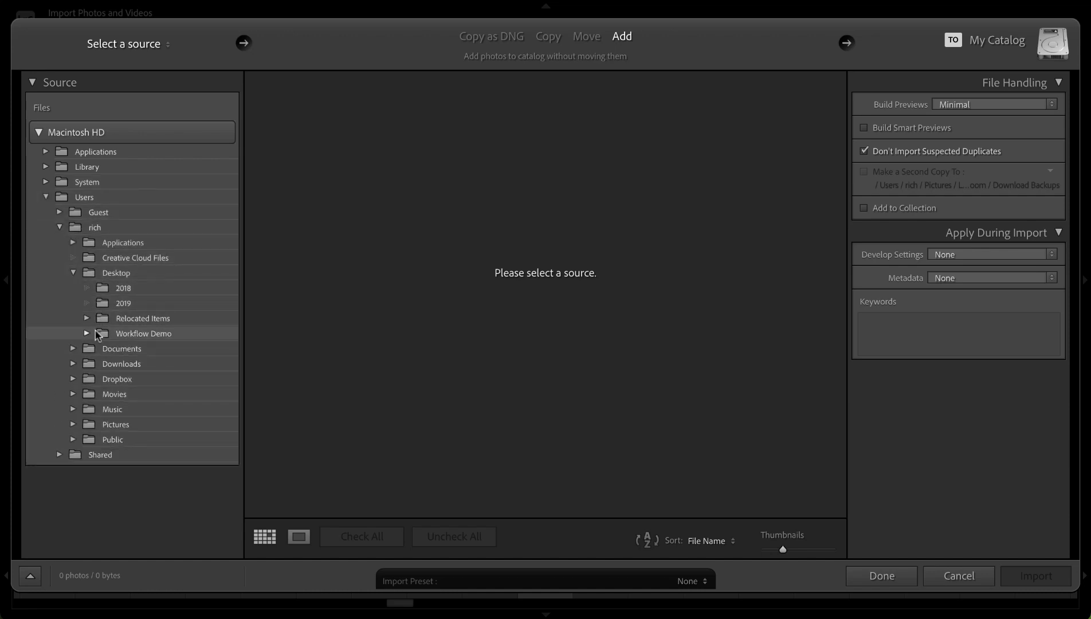
left_click(86, 333)
Import all photos from the Workflow Demo folder into the catalog with suspected duplicates allowed
left_click(125, 349)
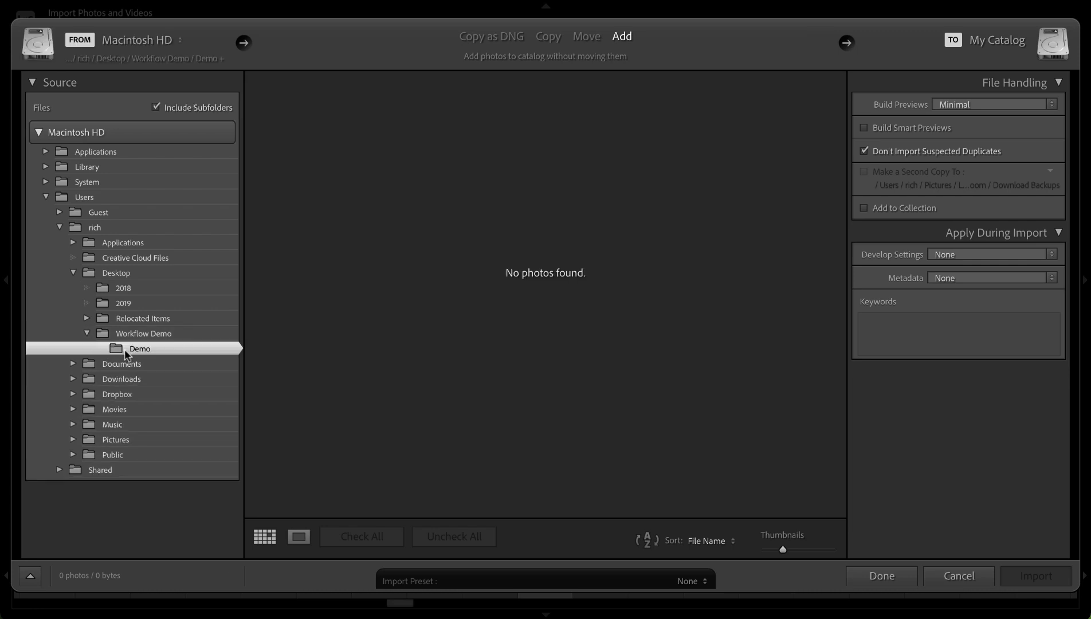
left_click(127, 336)
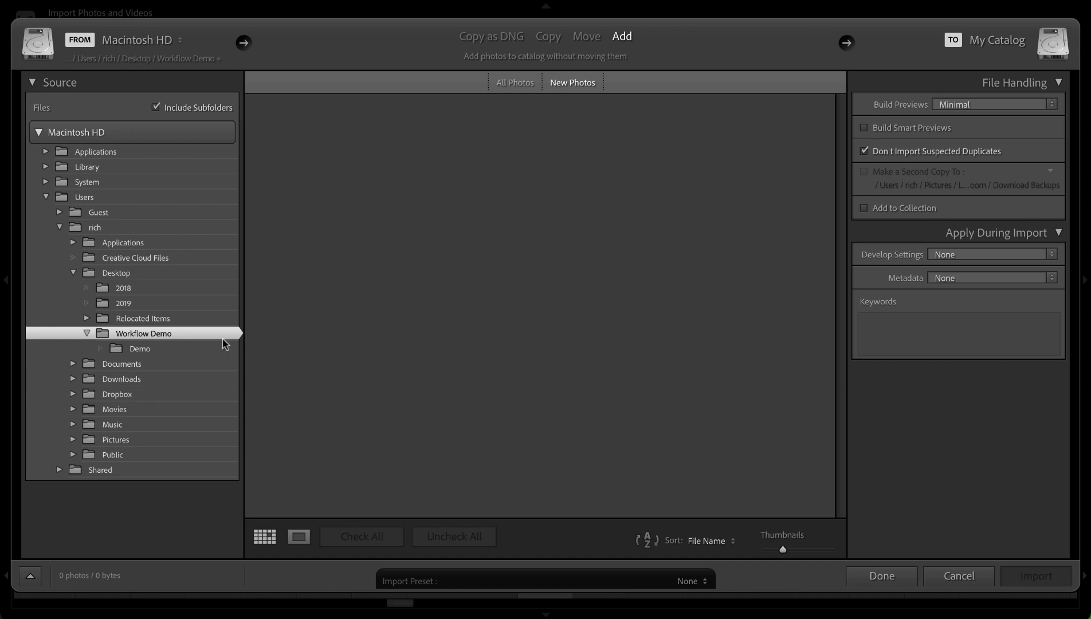
left_click(148, 349)
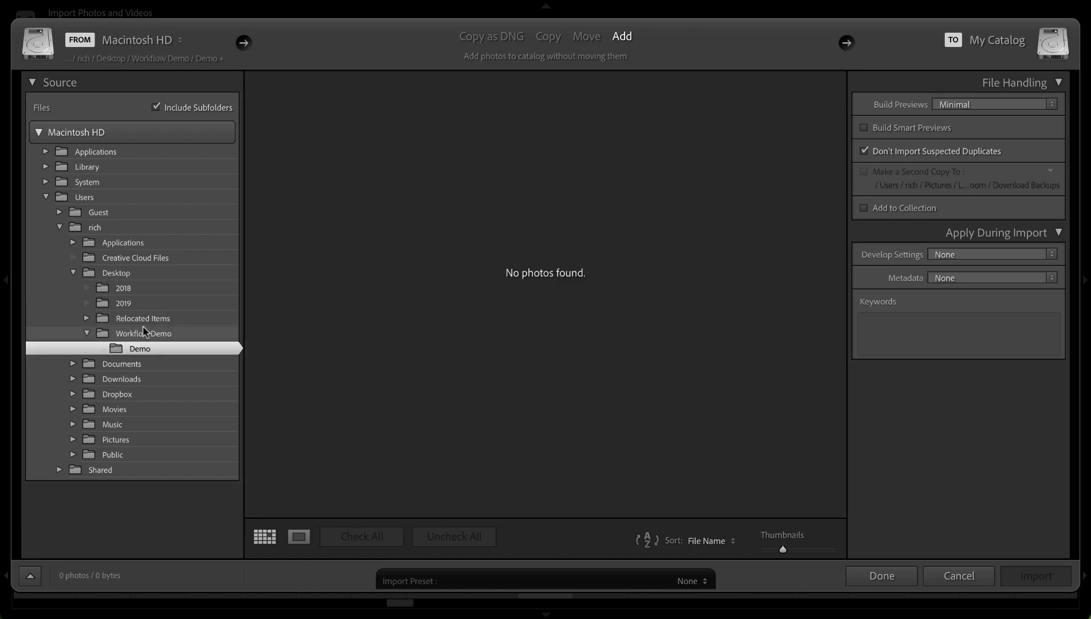
left_click(145, 333)
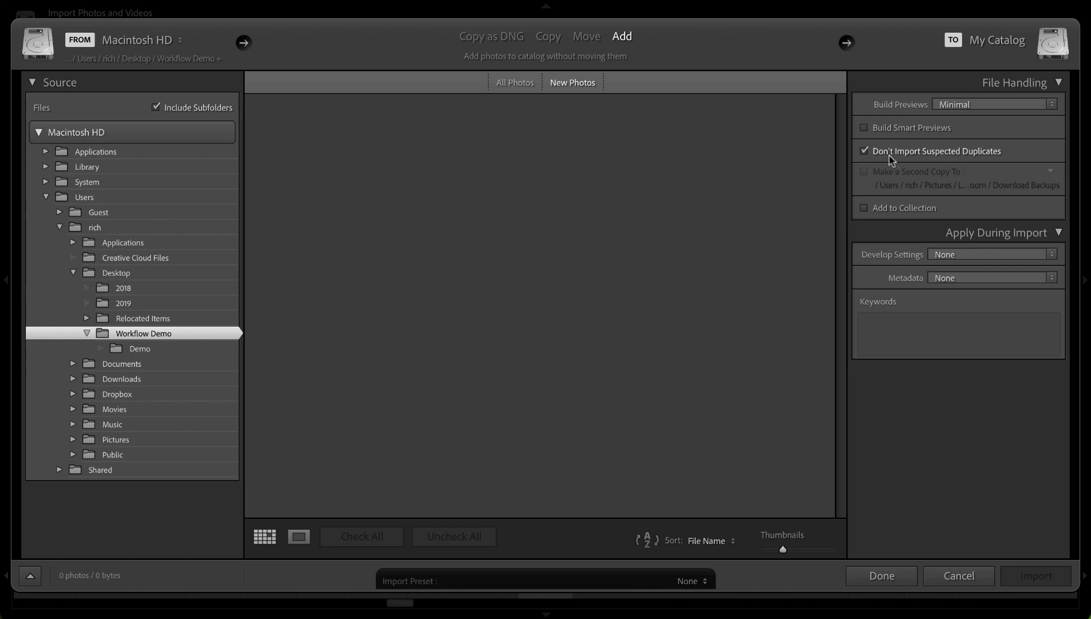
left_click(892, 153)
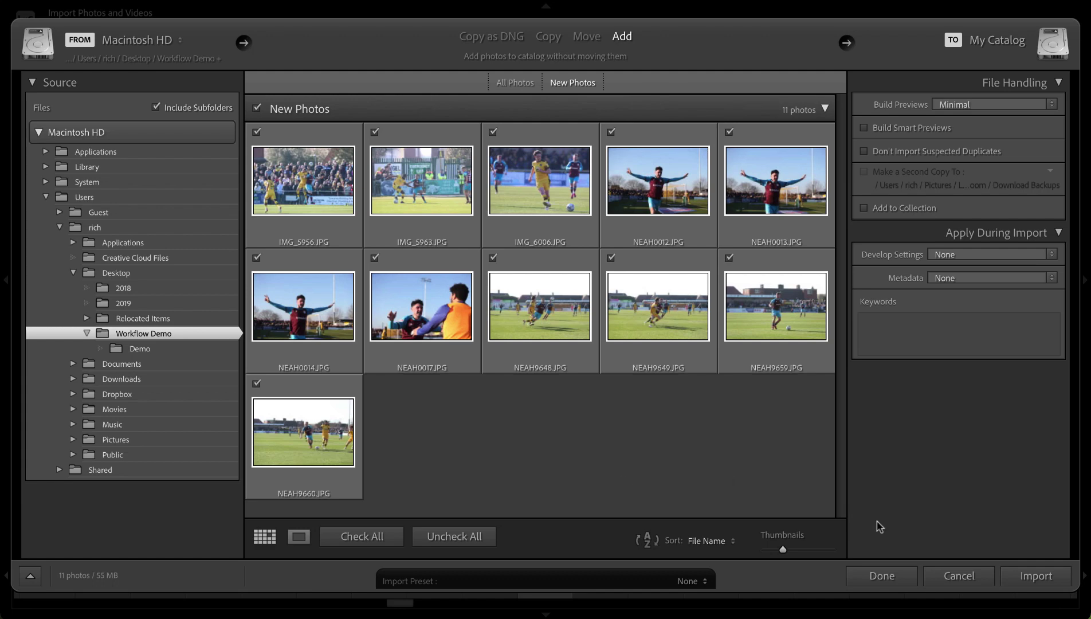
left_click(1025, 582)
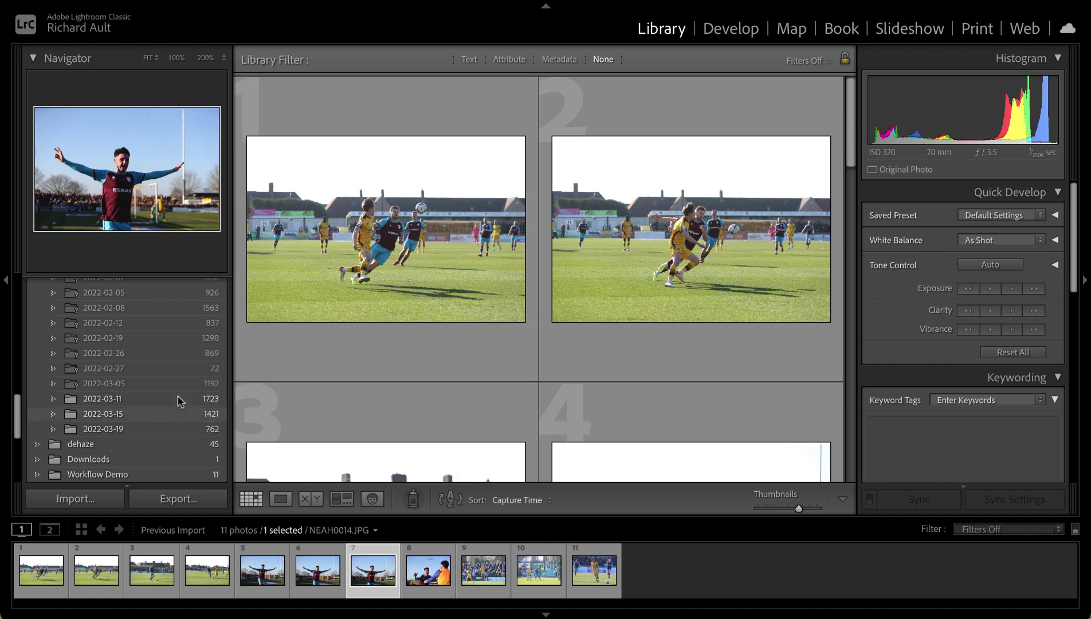
Look through the dated 2021 and 2022 folders in the catalog's folder list, ending at Workflow Demo
scroll(183, 353, "up", 5)
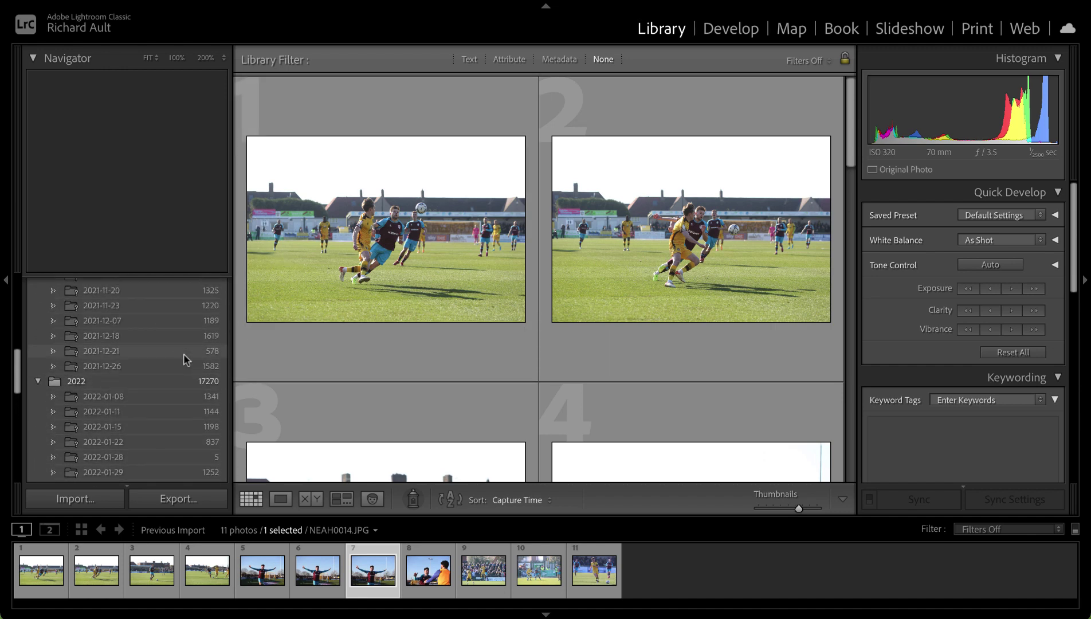
scroll(183, 353, "down", 3)
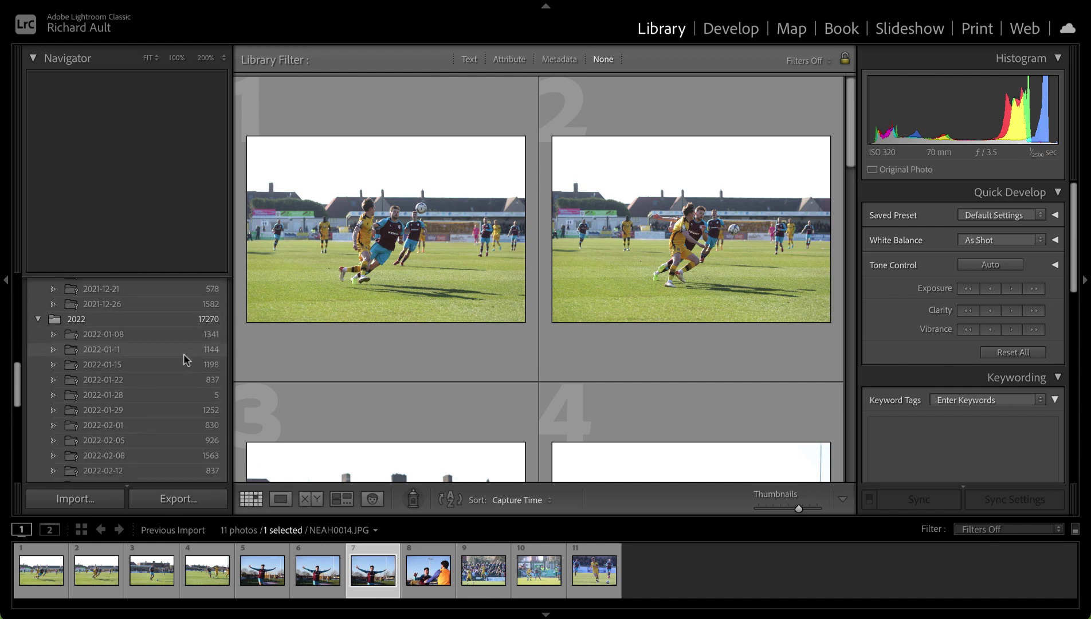
scroll(180, 336, "up", 10)
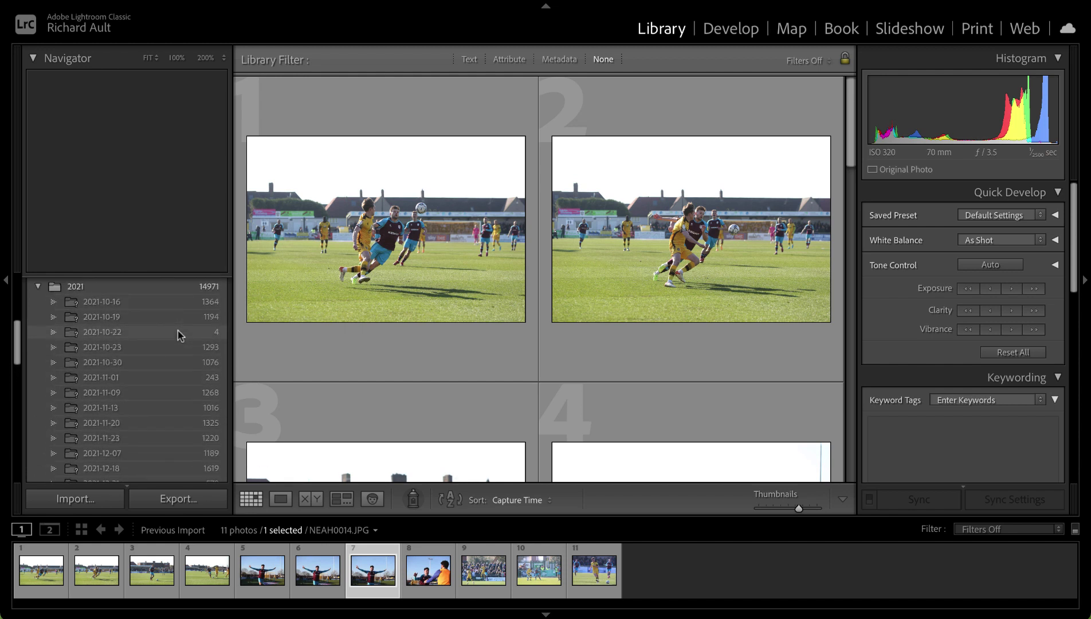
scroll(180, 335, "down", 1)
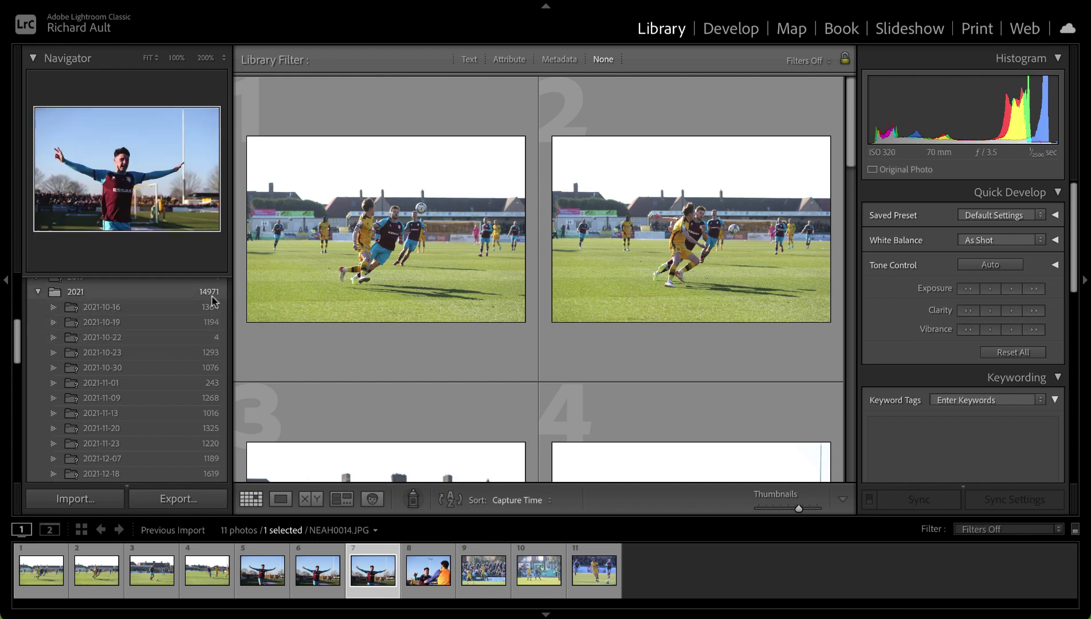
scroll(200, 378, "down", 10)
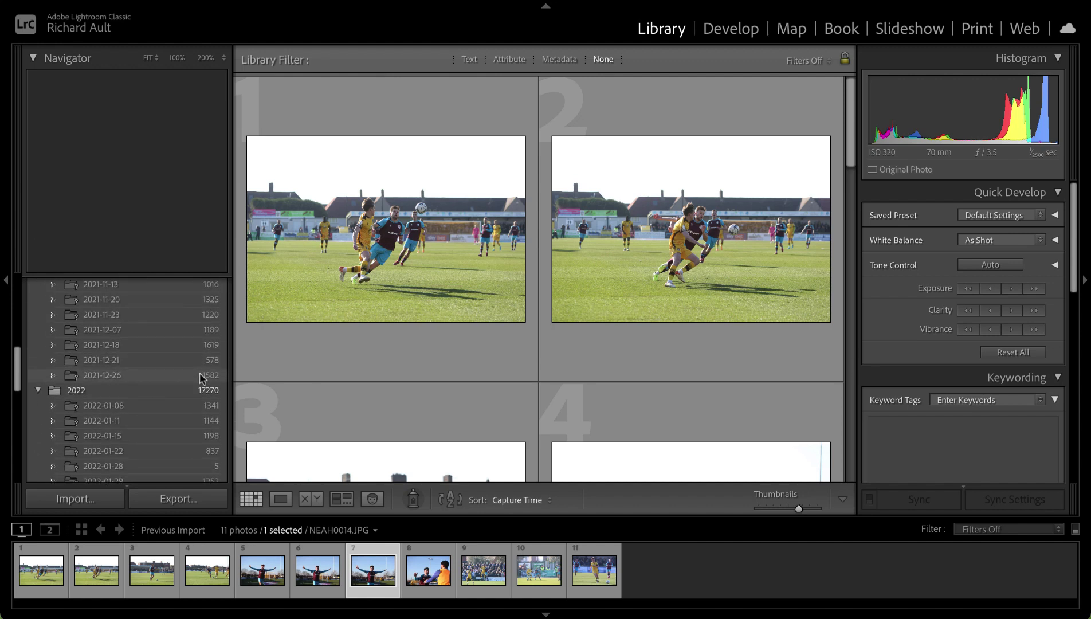
scroll(199, 372, "down", 9)
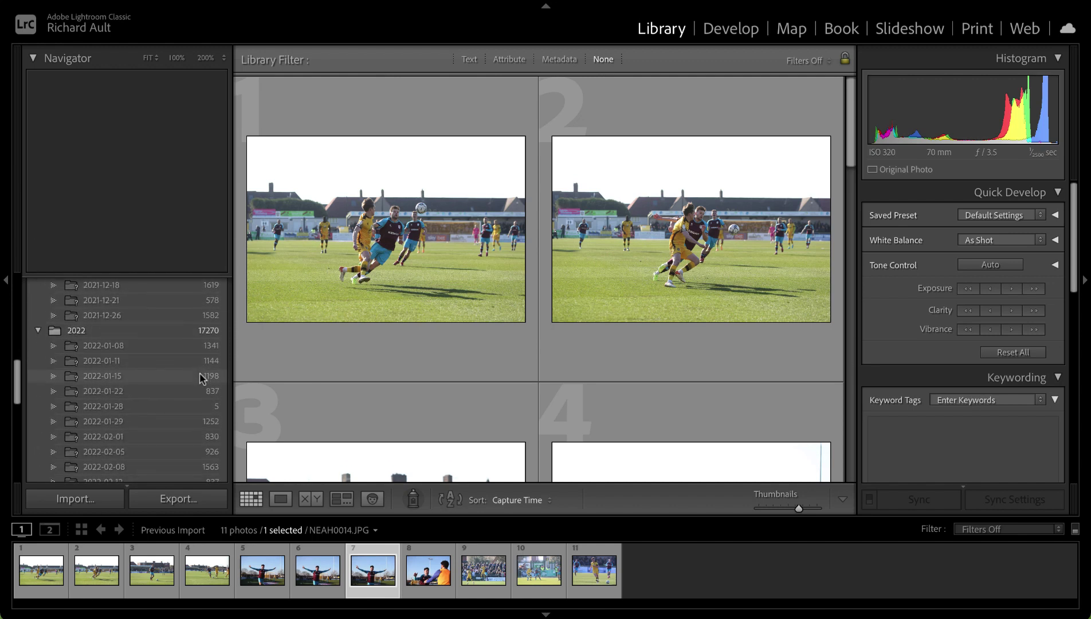
scroll(200, 376, "down", 8)
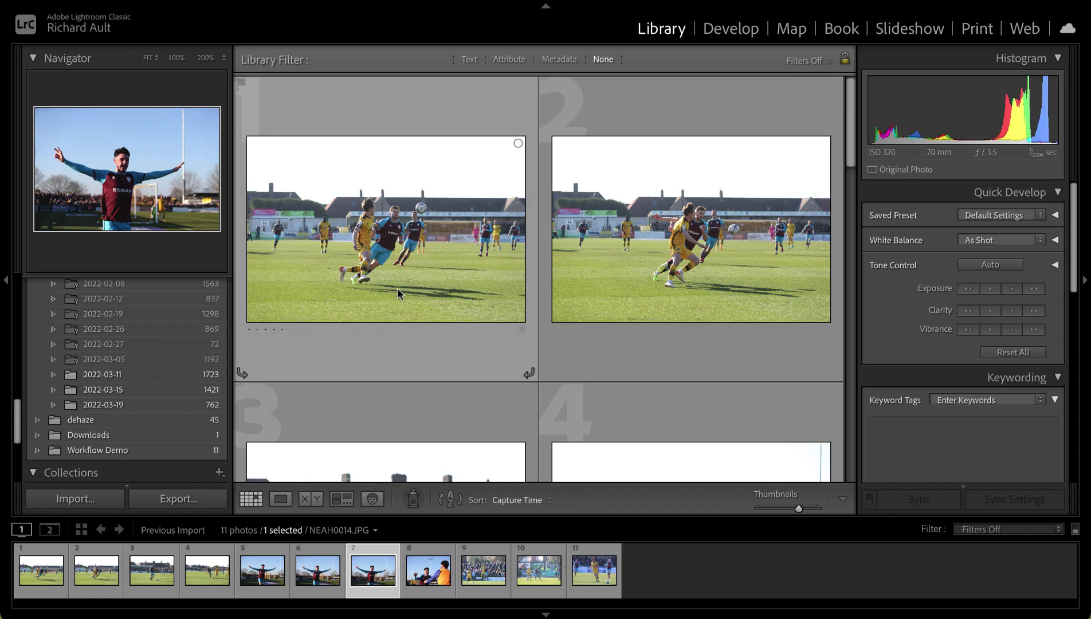
View the first imported photo, NEAH9648.JPG, in Loupe view and return to Grid view
left_click(389, 308)
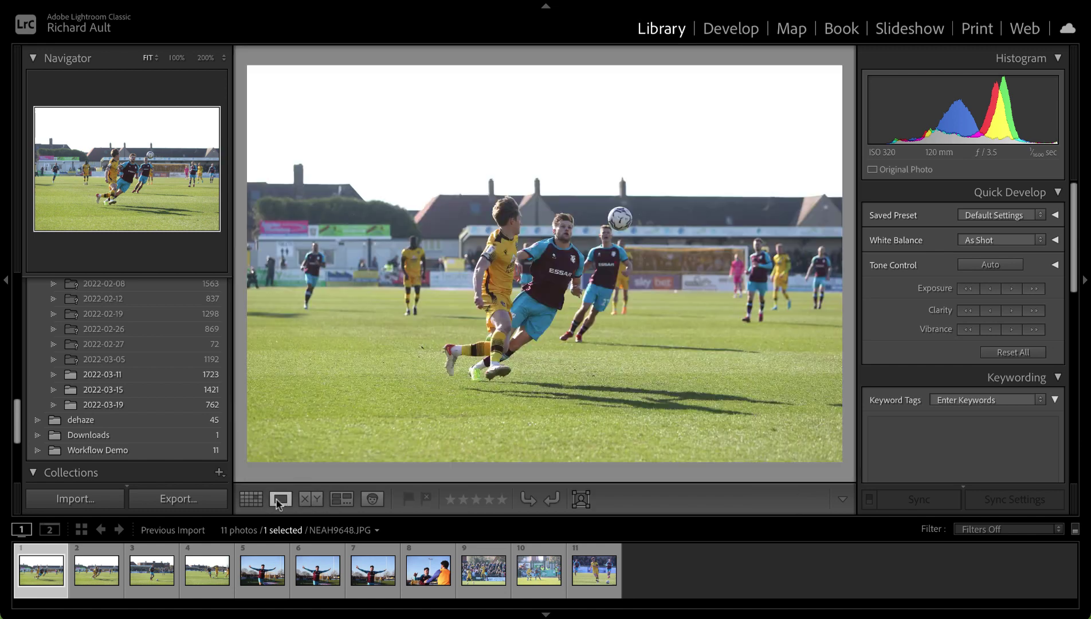
left_click(280, 499)
left_click(251, 499)
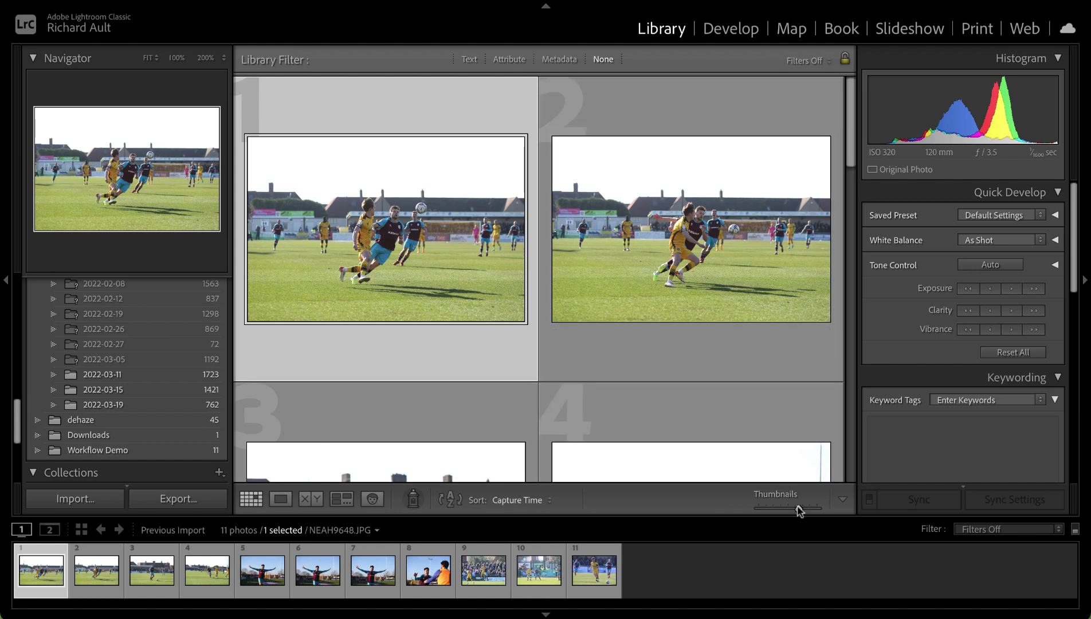
mouse_move(799, 510)
left_mouse_down()
mouse_move(780, 512)
mouse_move(801, 513)
left_mouse_up()
Review the selected photo's keywording and metadata fields and the available metadata view sets, keeping Default
scroll(907, 336, "down", 5)
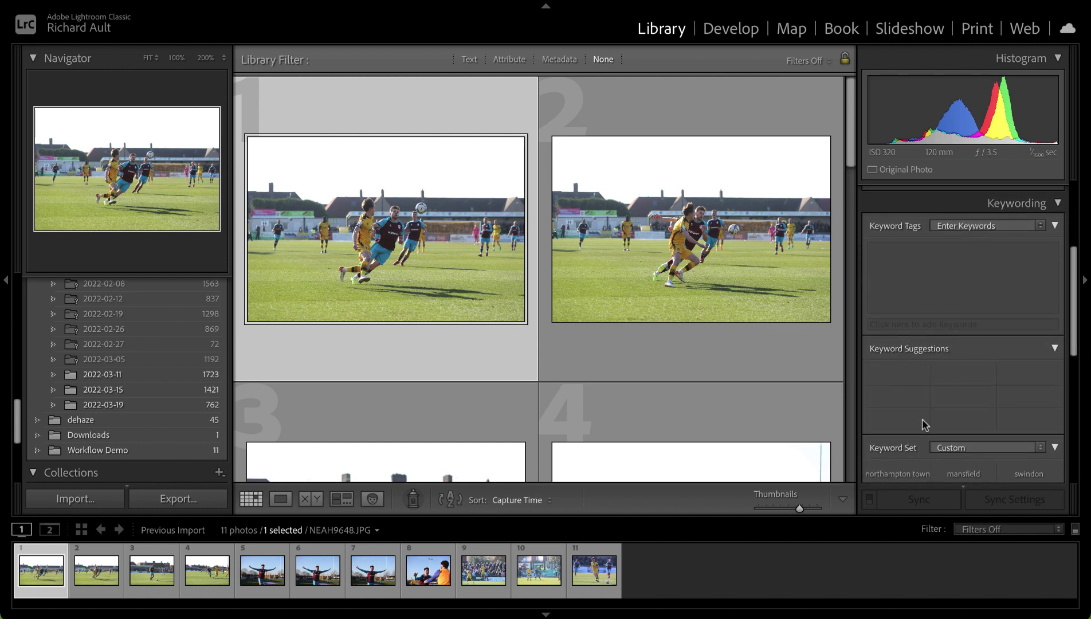
scroll(924, 424, "down", 4)
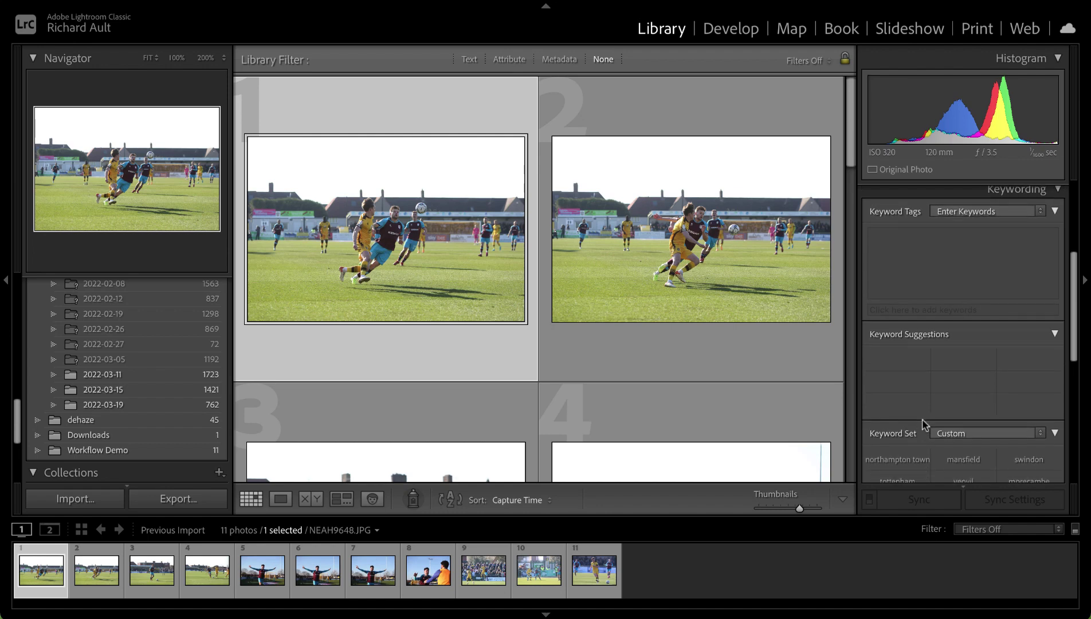
scroll(924, 424, "down", 3)
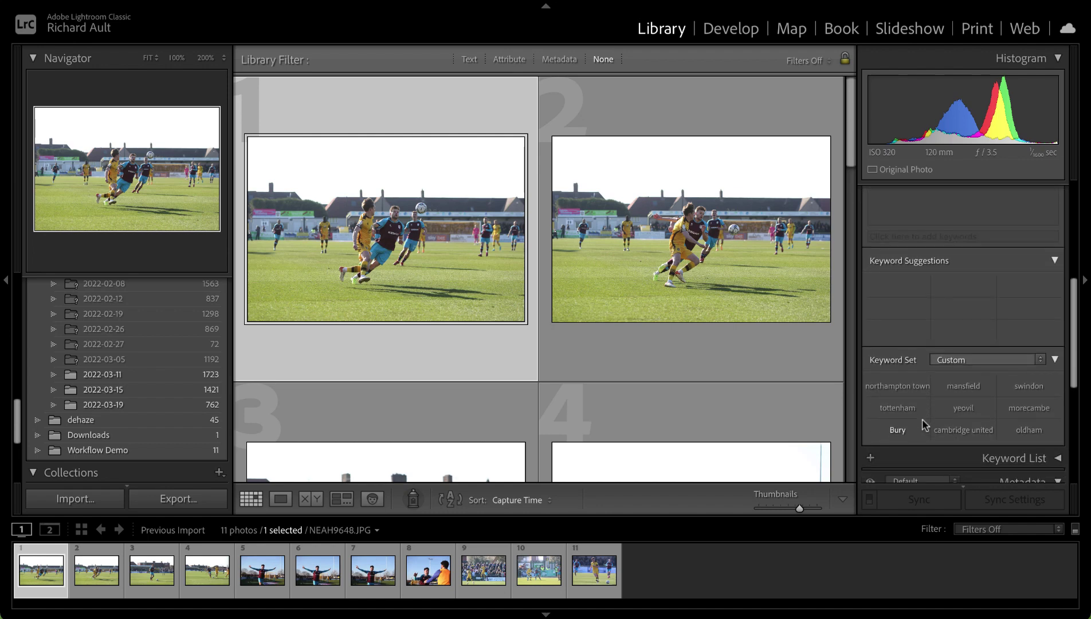
scroll(924, 425, "down", 2)
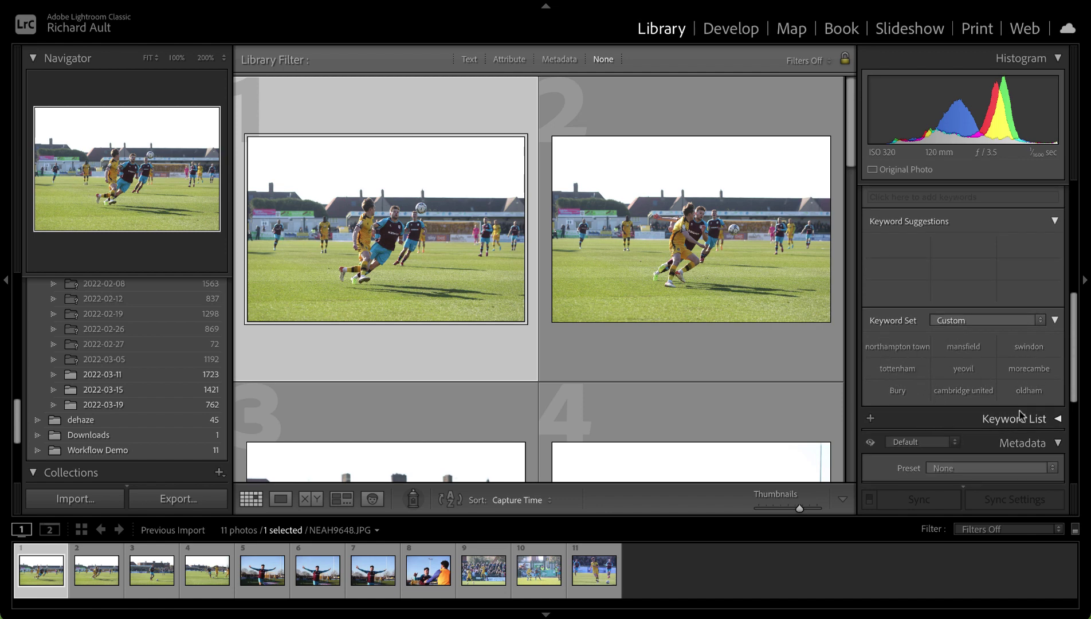
scroll(1023, 418, "down", 5)
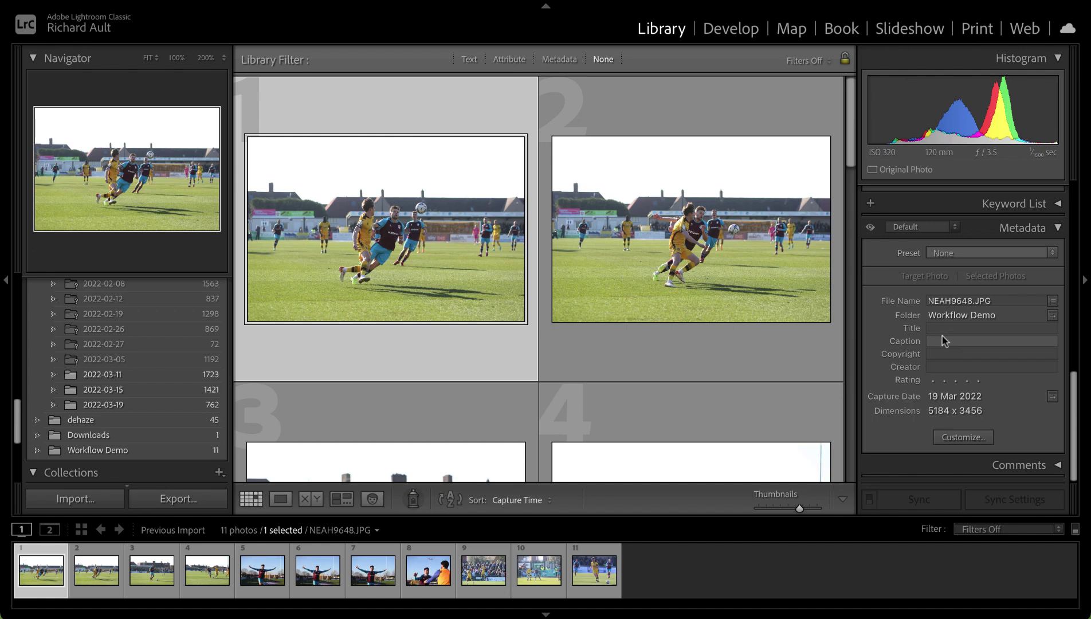
scroll(952, 398, "up", 1)
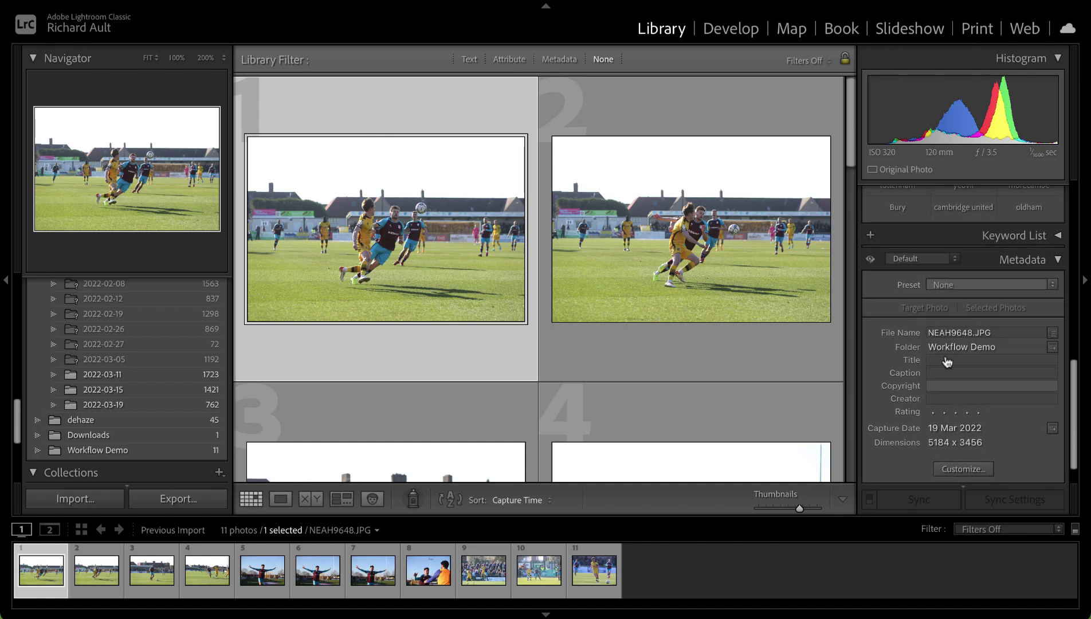
left_click(959, 261)
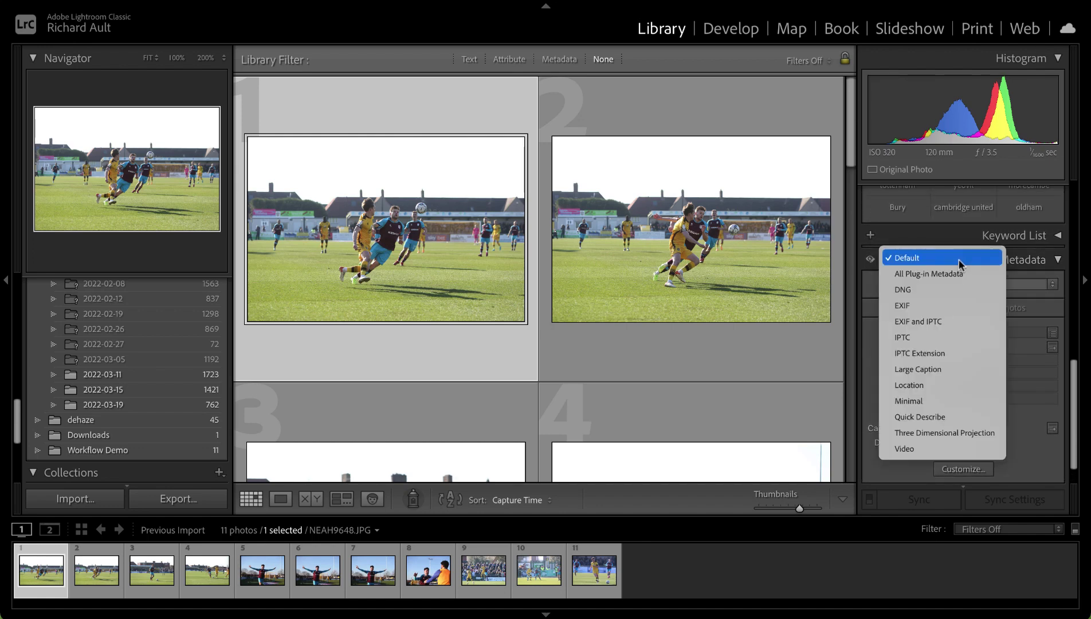
left_click(958, 259)
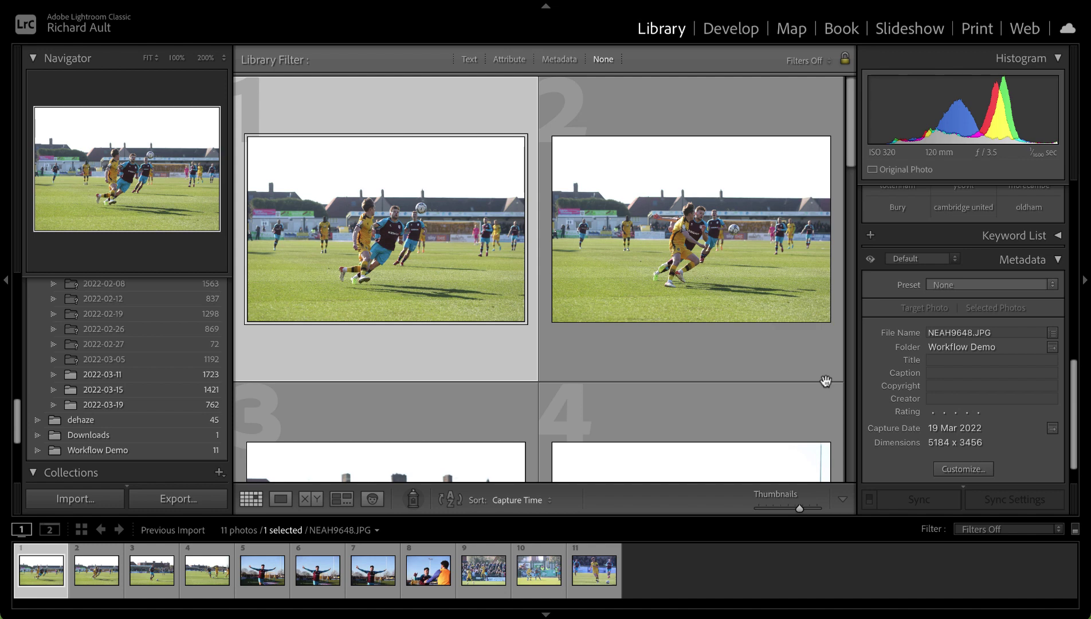
scroll(911, 390, "up", 3)
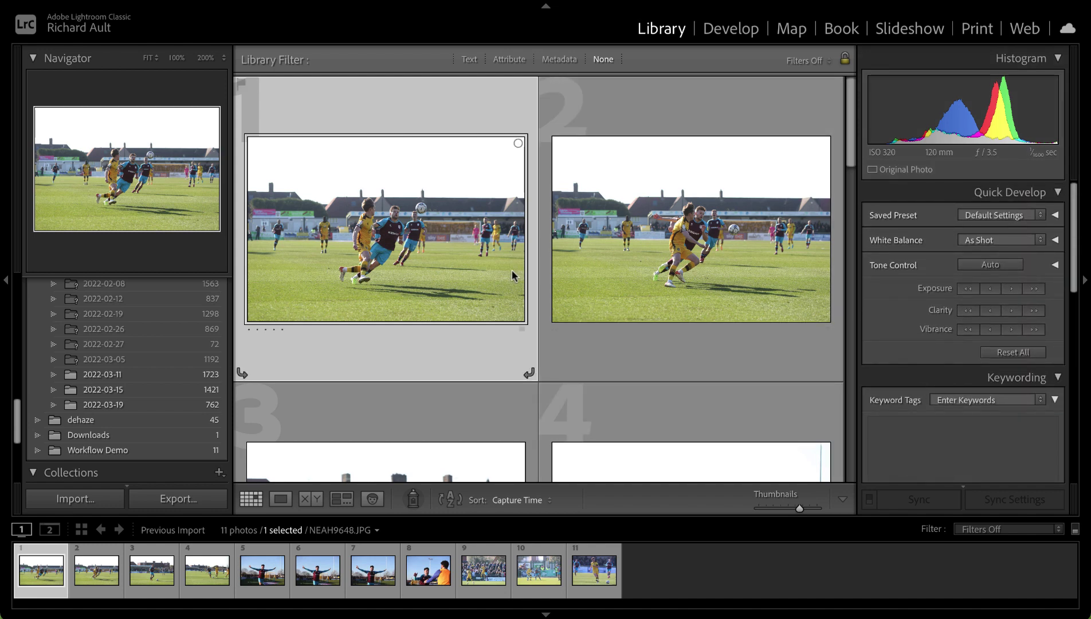
Look through the imported football photos in the grid and return to the first one
scroll(513, 276, "down", 10)
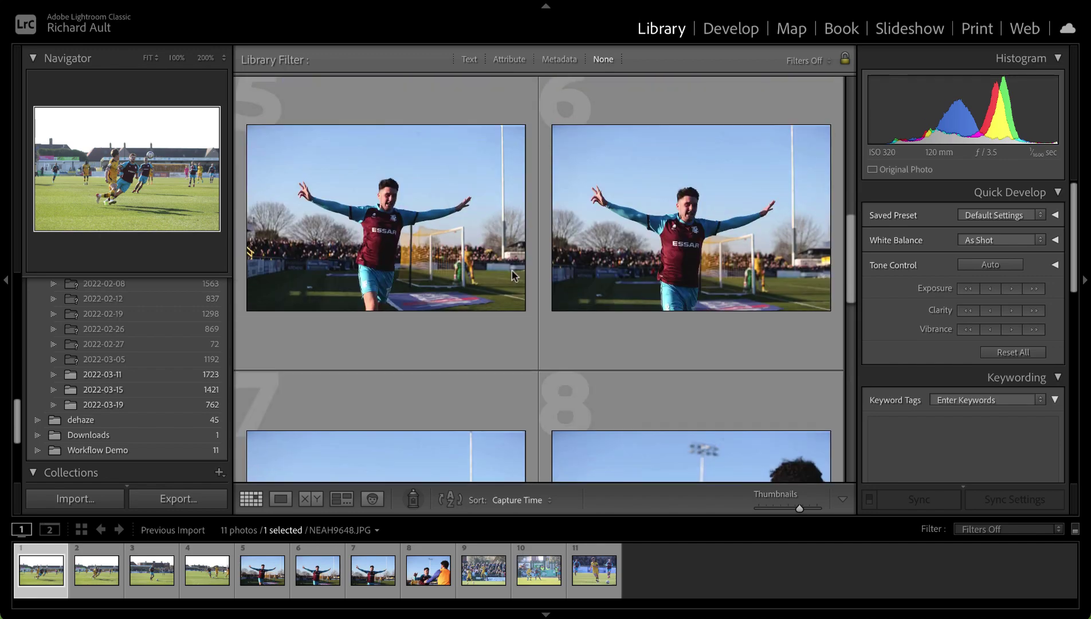
scroll(513, 276, "up", 10)
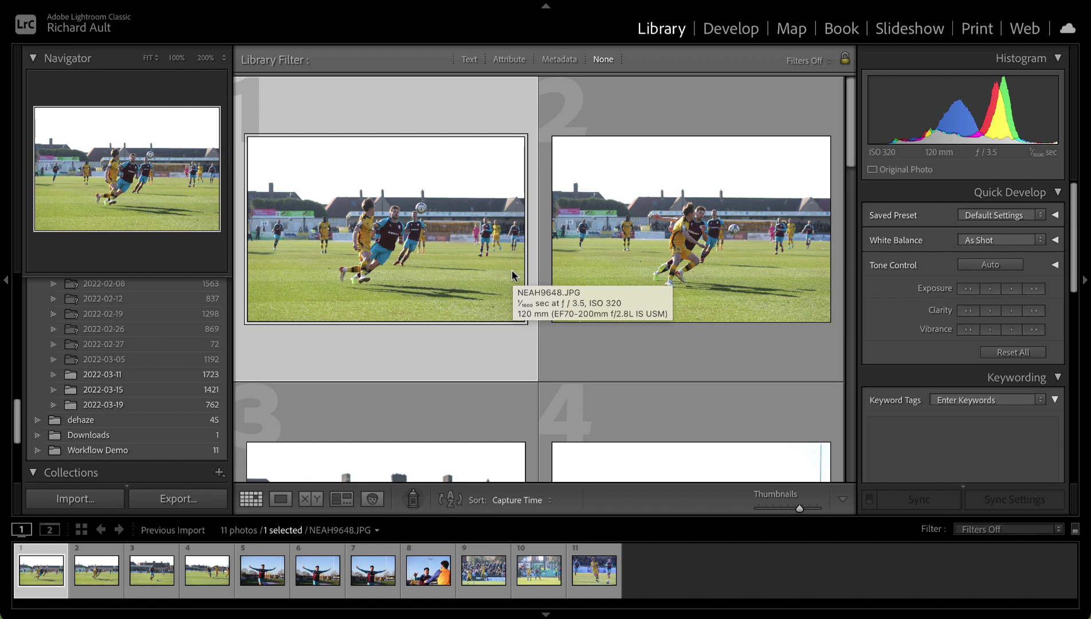
scroll(512, 274, "down", 10)
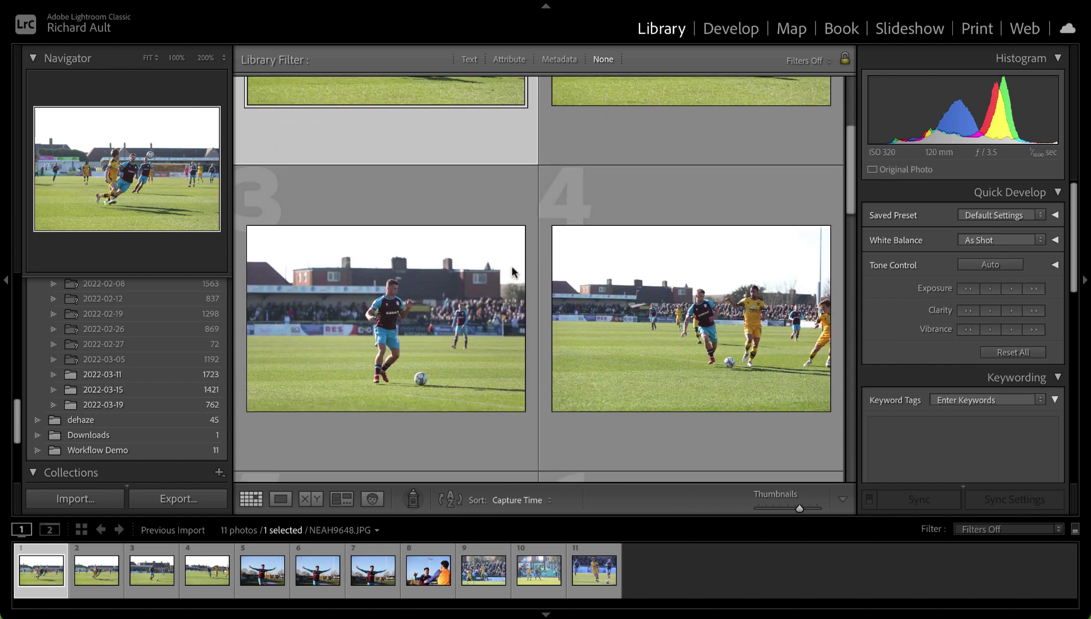
scroll(512, 275, "up", 12)
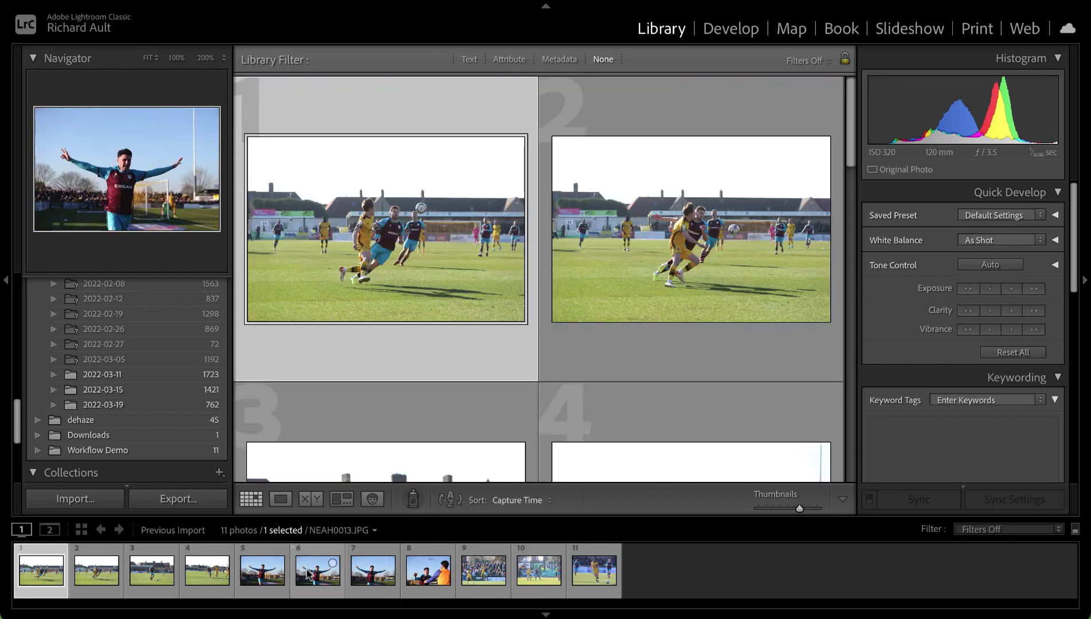
Browse several of the imported photos in the filmstrip and reselect the first one, NEAH9648.JPG
left_click(373, 592)
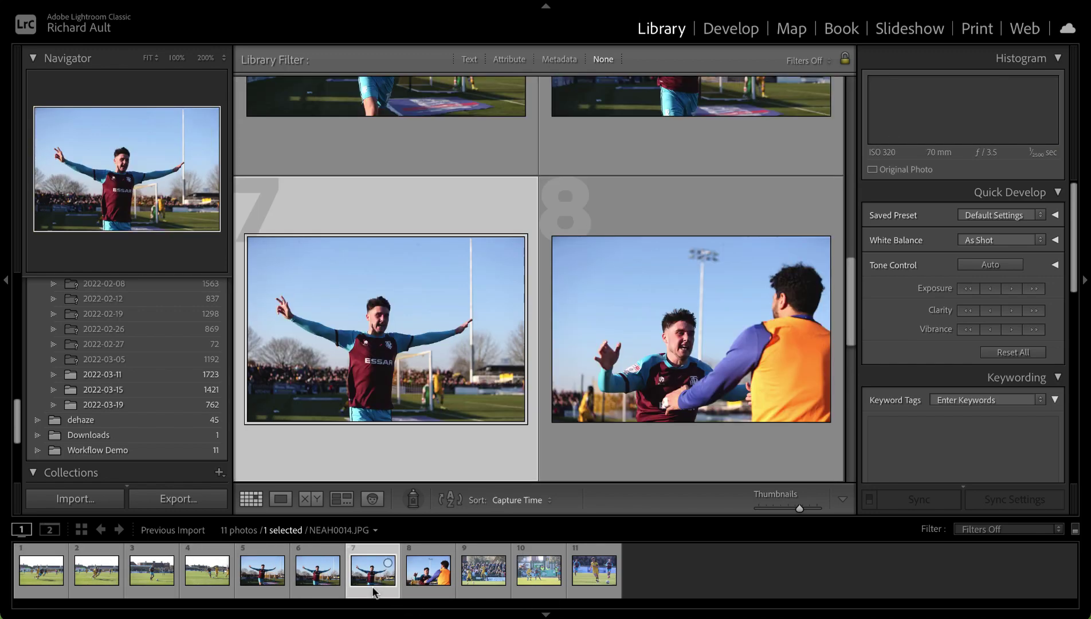
left_click(213, 591)
left_click(592, 573)
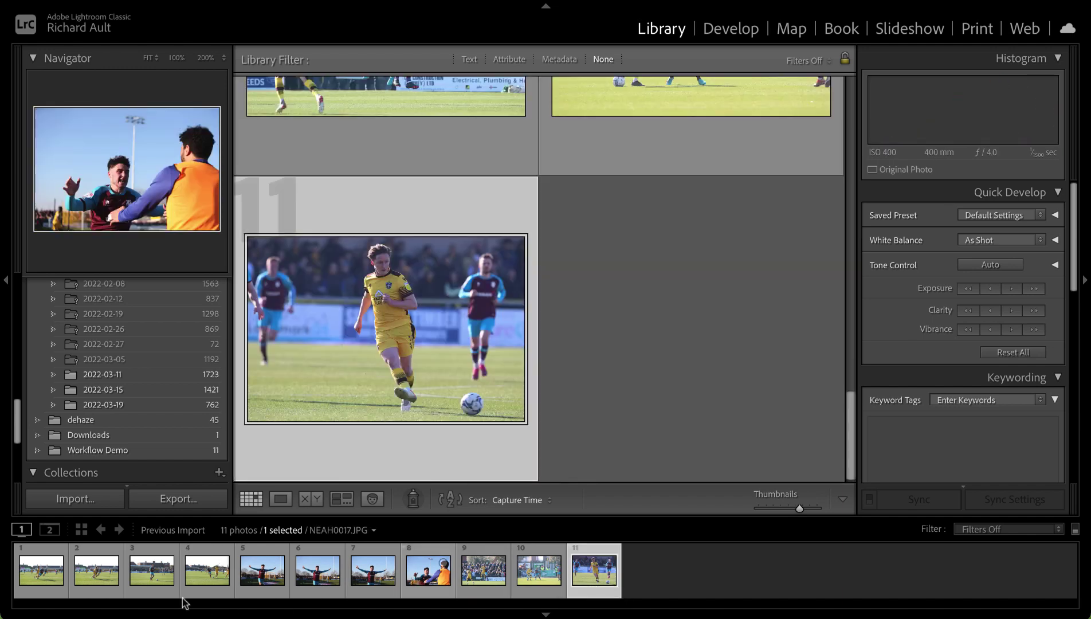
left_click(42, 582)
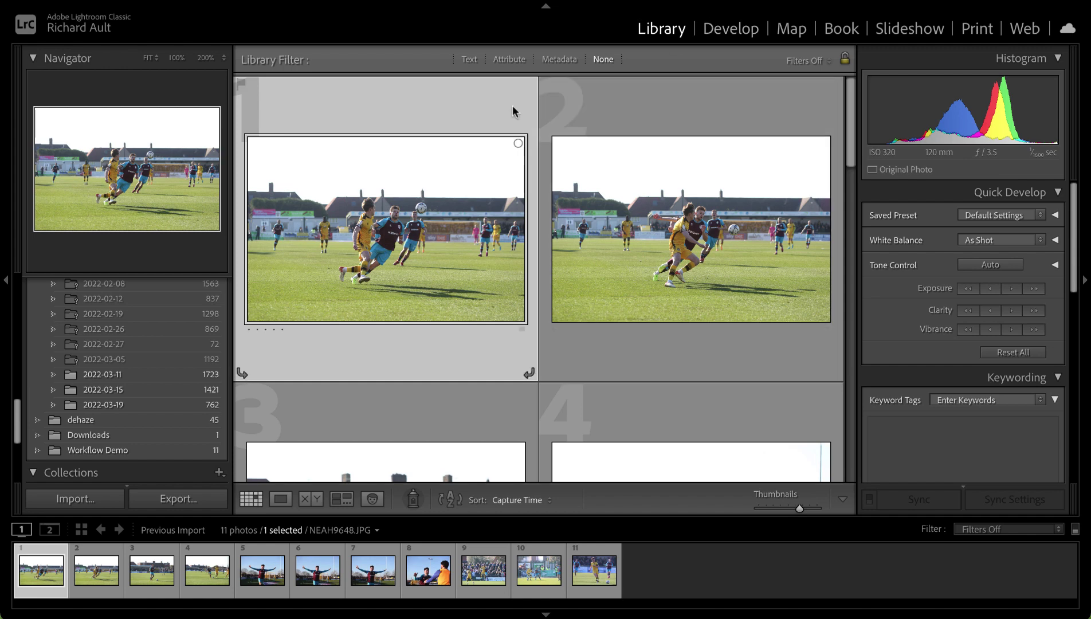
Open NEAH9648.JPG in the Develop module and look over the available adjustment settings
left_click(719, 32)
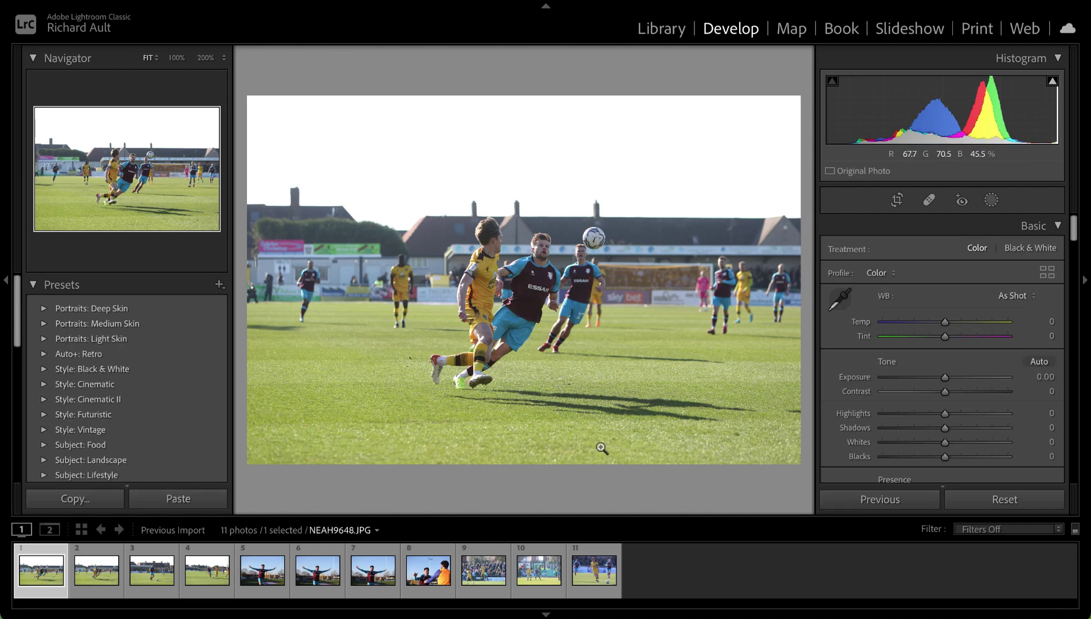
scroll(843, 417, "down", 4)
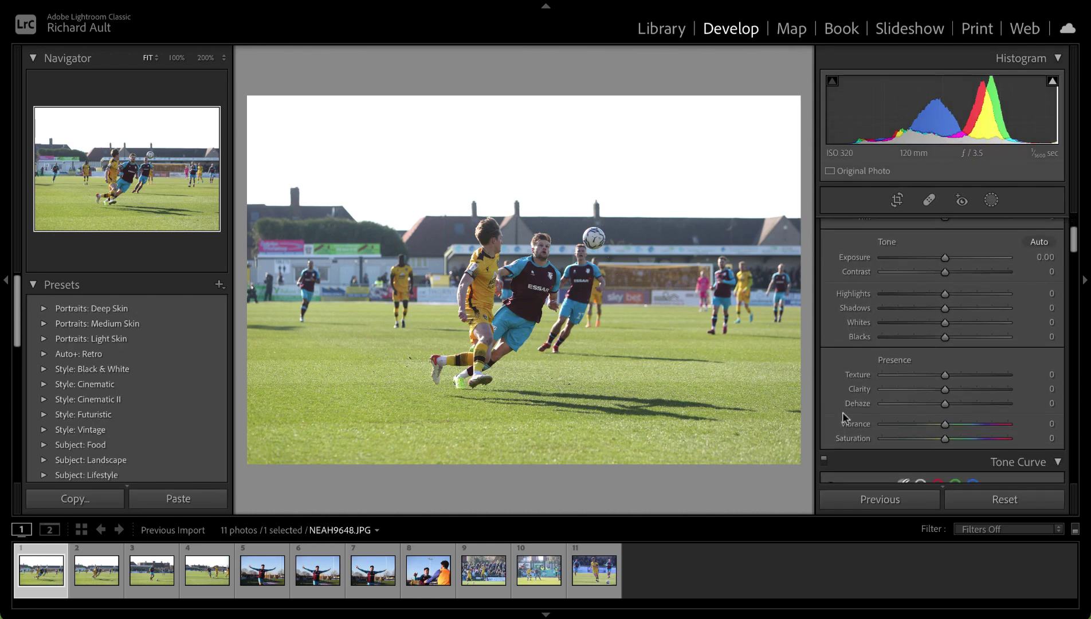
scroll(842, 418, "down", 8)
scroll(843, 418, "up", 12)
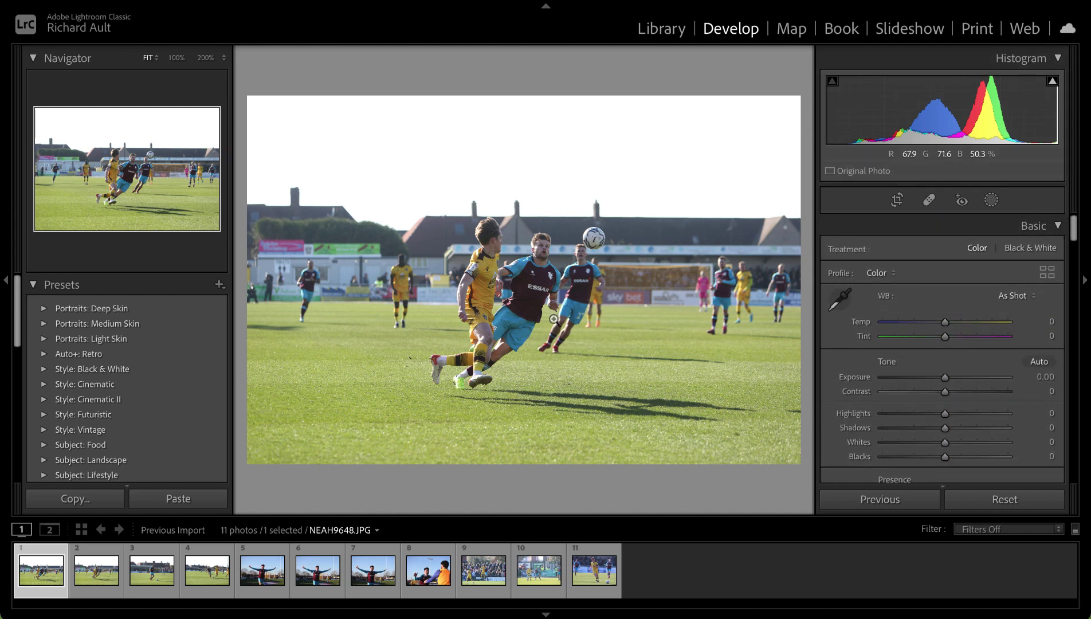
Examine the central player in the maroon shirt and the ball at 100% zoom, returning to the fitted view
left_click(552, 259)
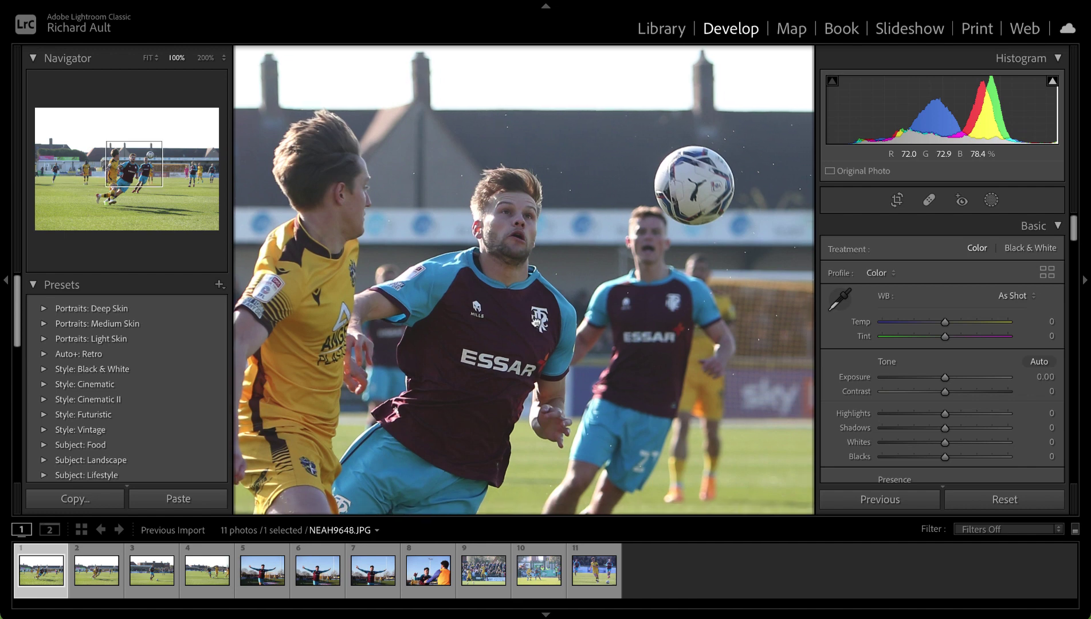
left_click_drag(539, 321, 550, 287)
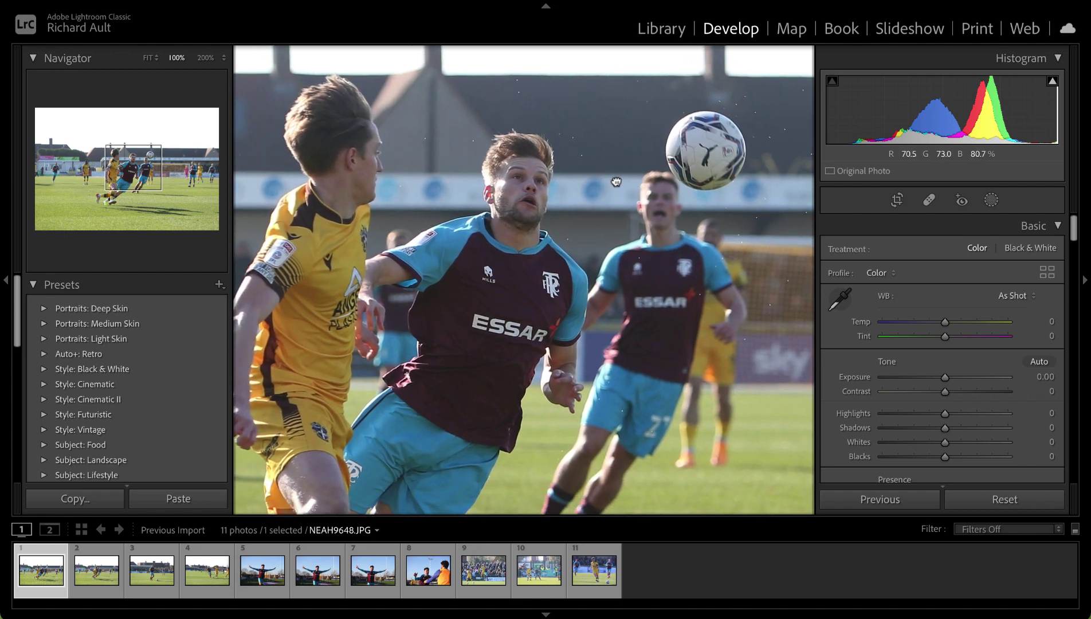
left_click_drag(616, 182, 581, 207)
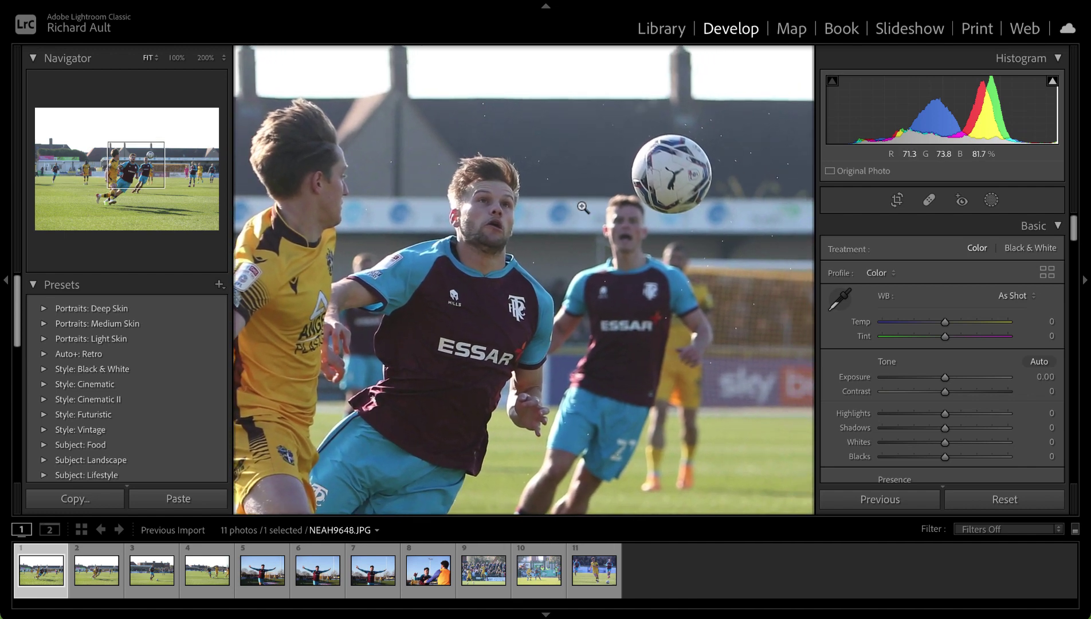
left_click(581, 206)
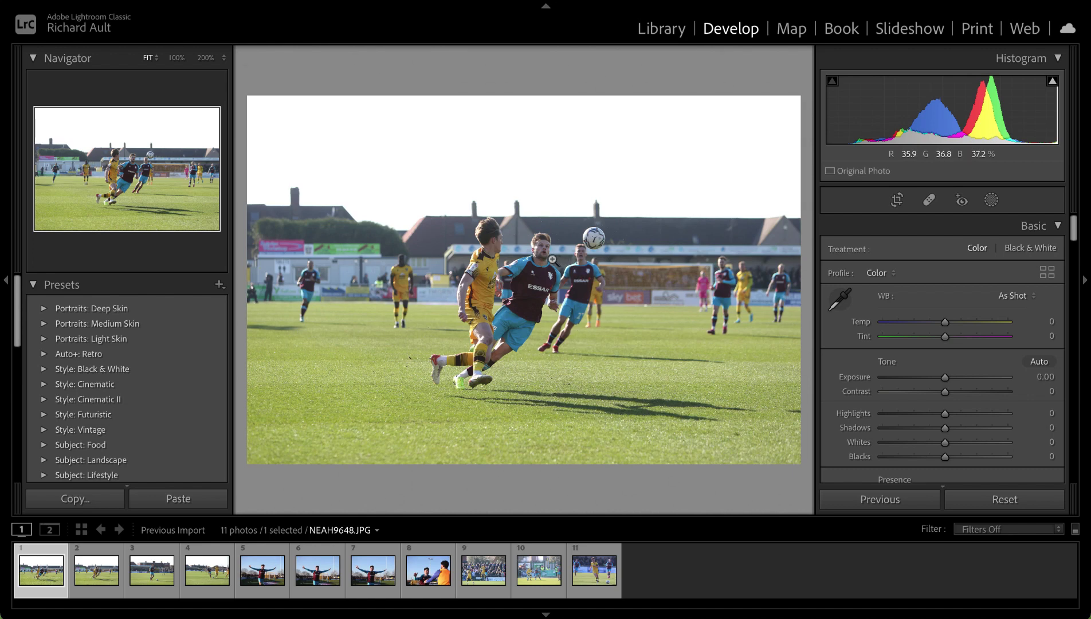
left_click(553, 260)
left_click_drag(548, 304, 553, 293)
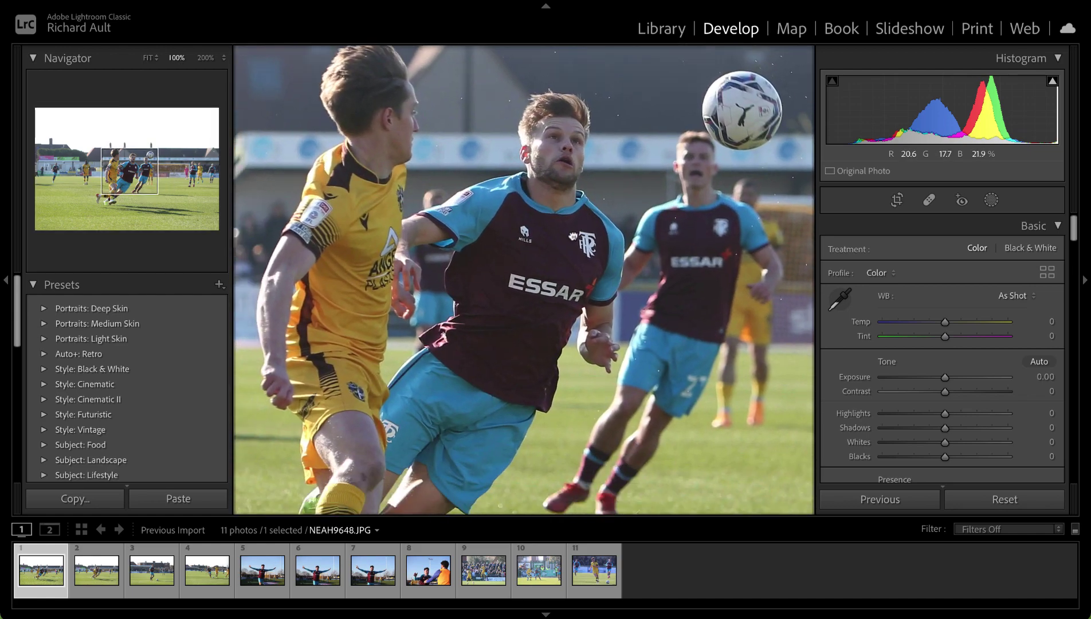
left_click(583, 256)
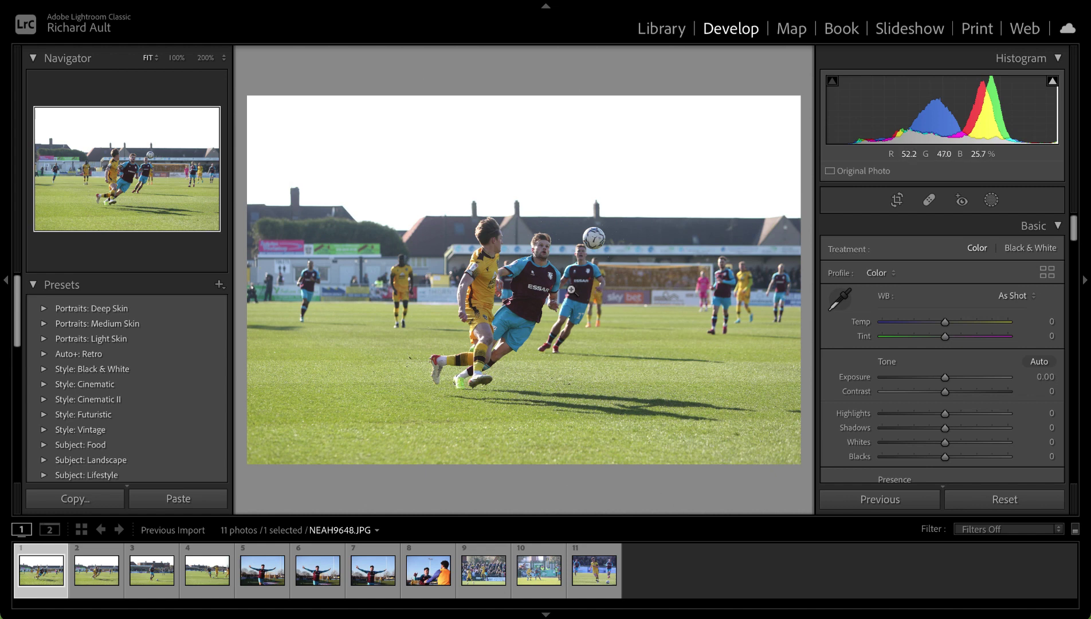
left_click(542, 276)
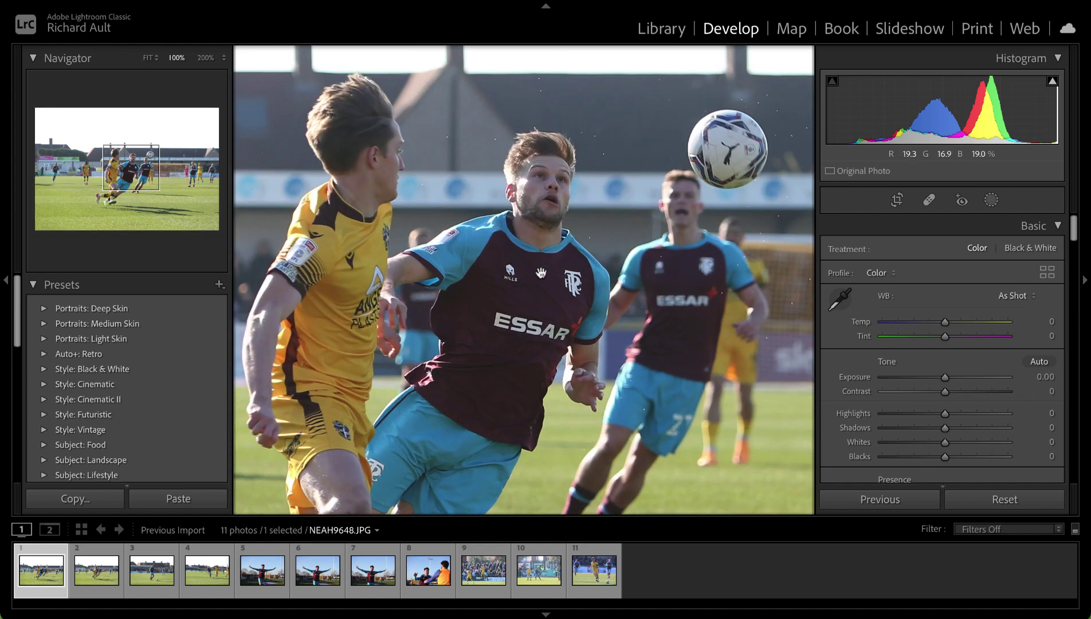
left_click(540, 273)
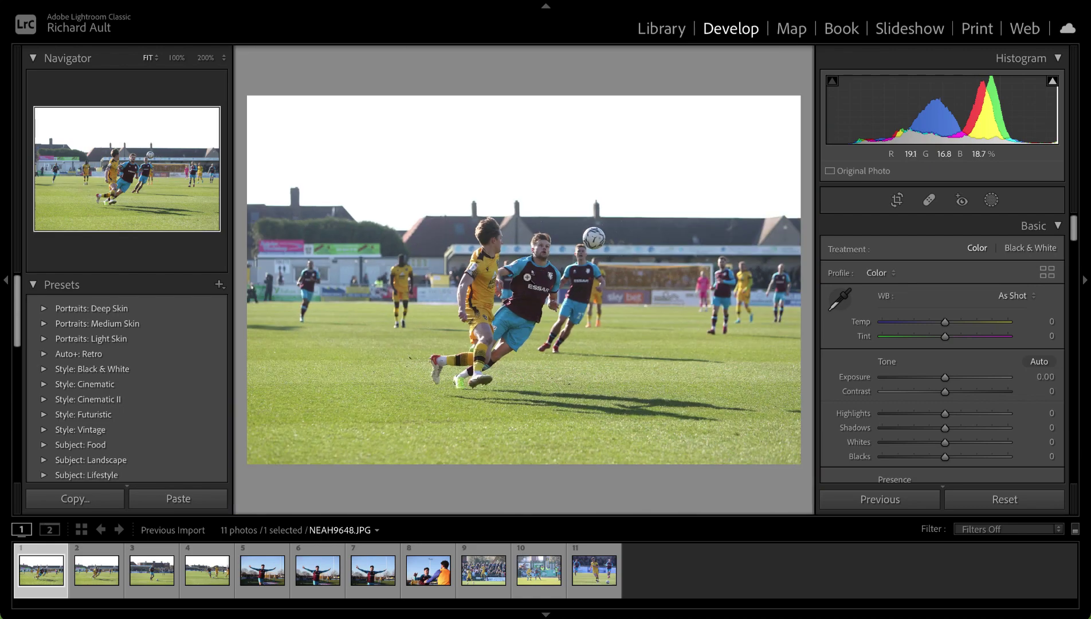
Examine the player in yellow beside him at 100% zoom from head to shorts, returning to the fitted view
left_click(477, 280)
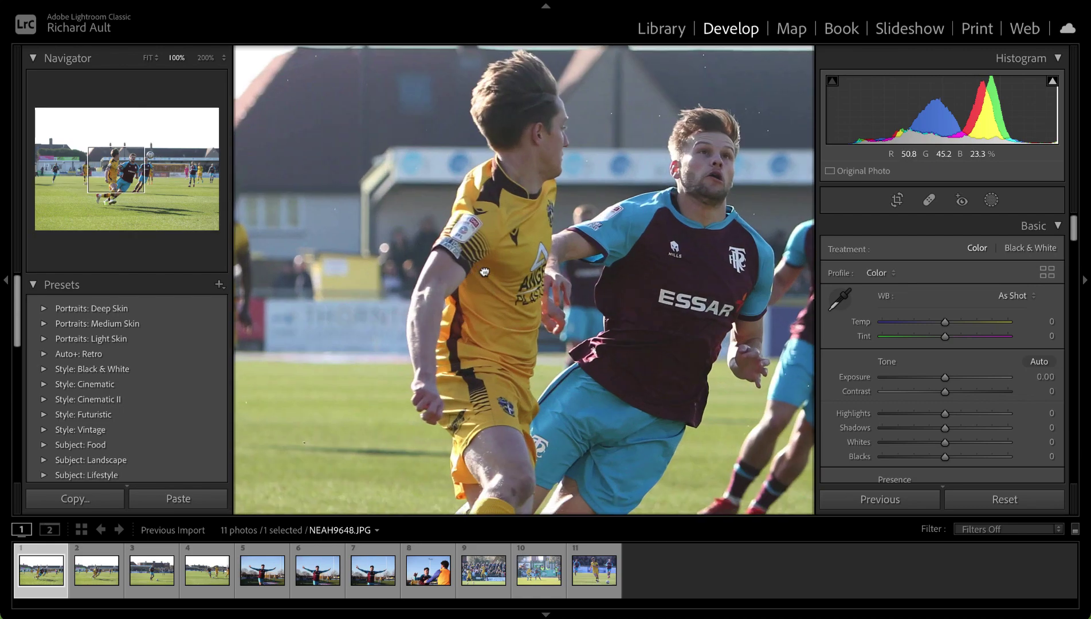
left_click_drag(477, 277, 509, 268)
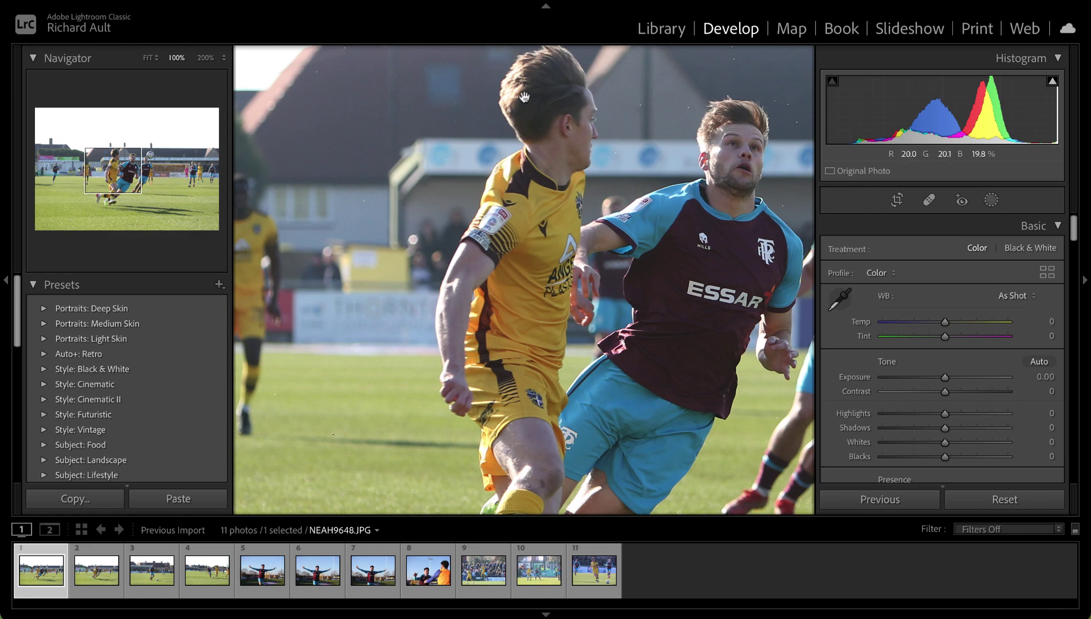
left_click_drag(524, 96, 518, 140)
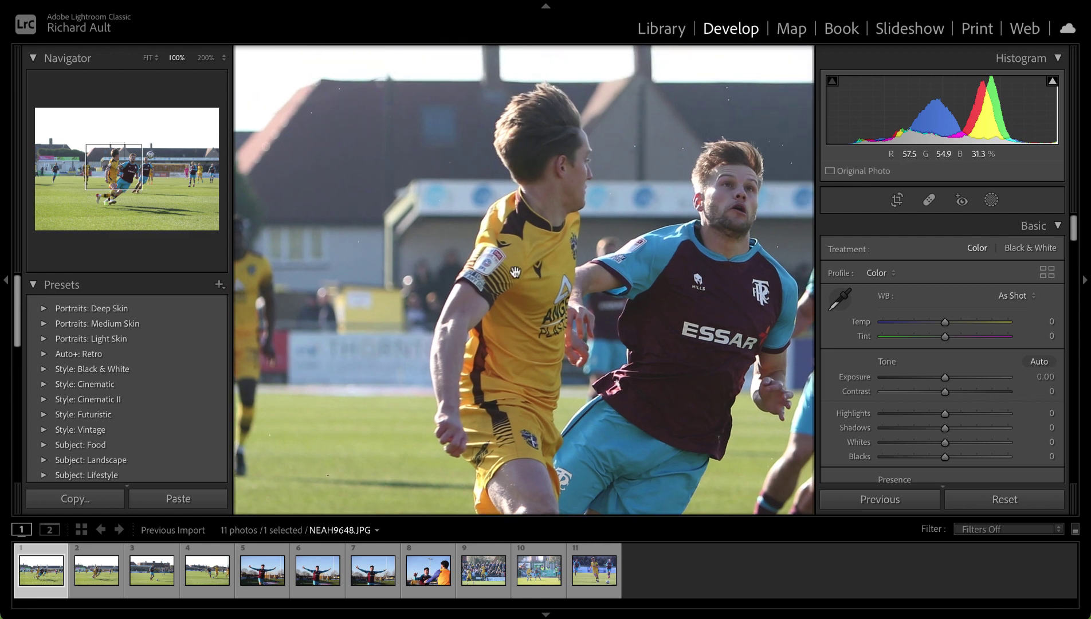
left_click_drag(515, 271, 487, 256)
left_click(487, 258)
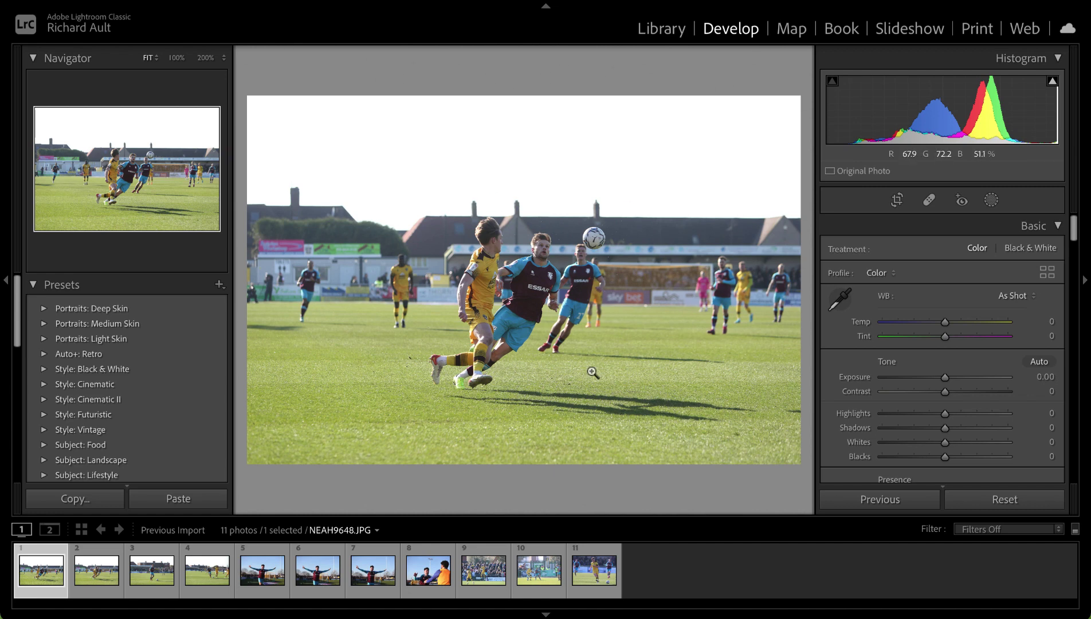
Crop the photo at its original aspect ratio and reposition it so the main players and the ball fill the frame
left_click(897, 199)
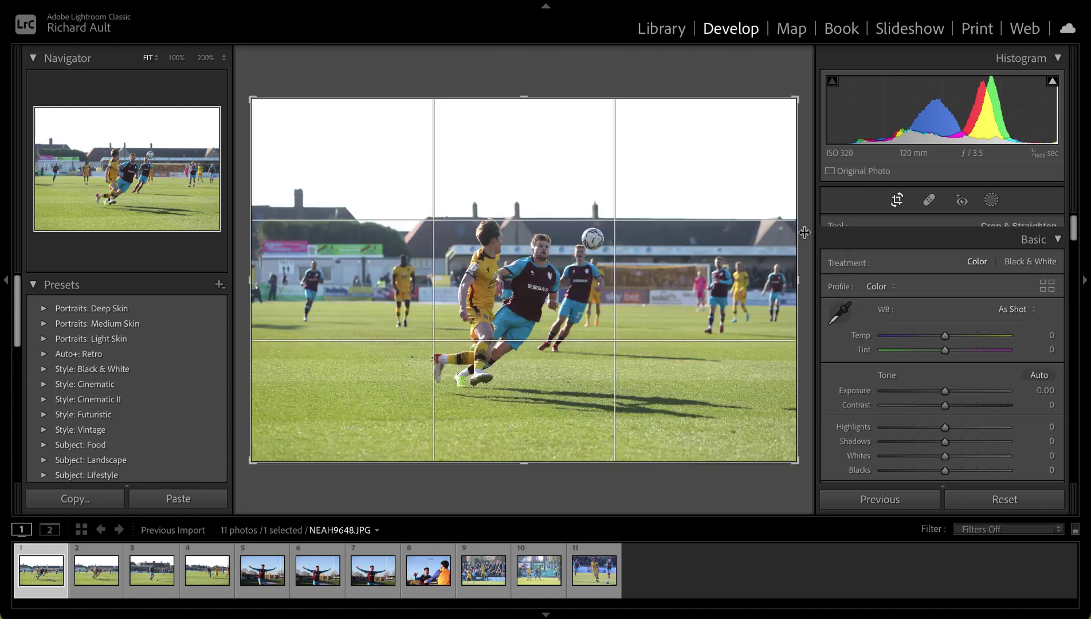
left_click_drag(801, 235, 694, 245)
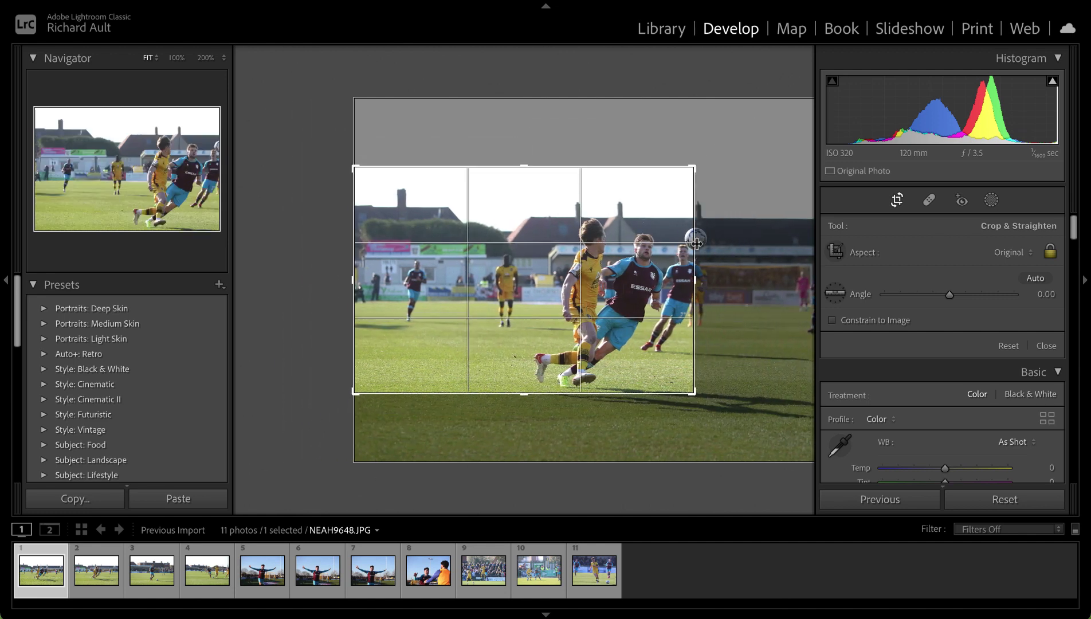
left_click_drag(530, 272, 468, 256)
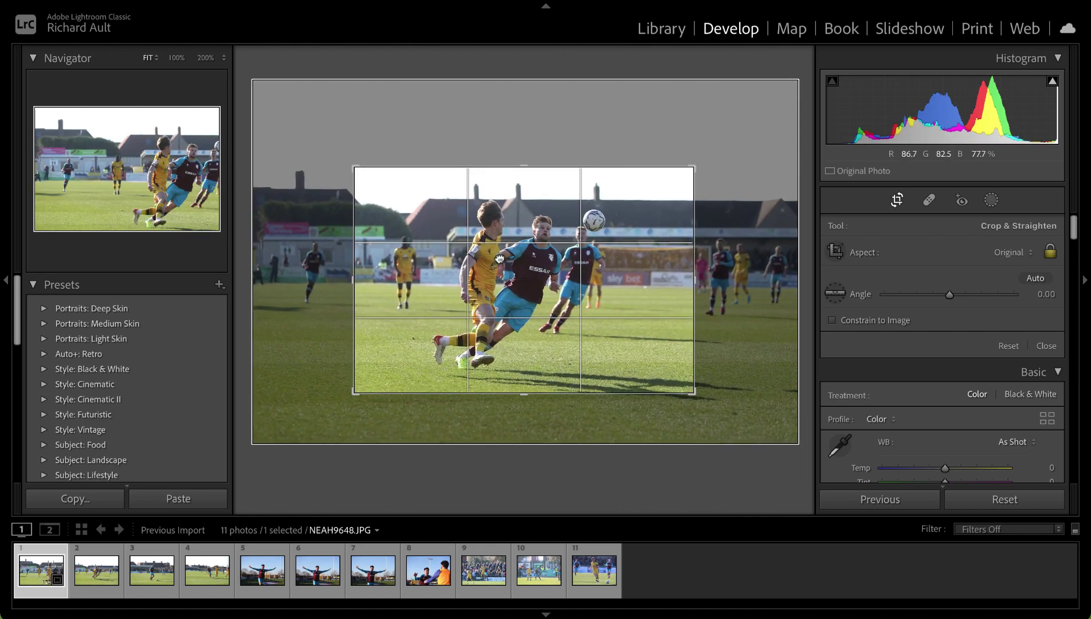
Straighten the cropped photo to an angle of -0.51, shift it slightly upward in the frame and apply the crop
left_click_drag(758, 245, 761, 240)
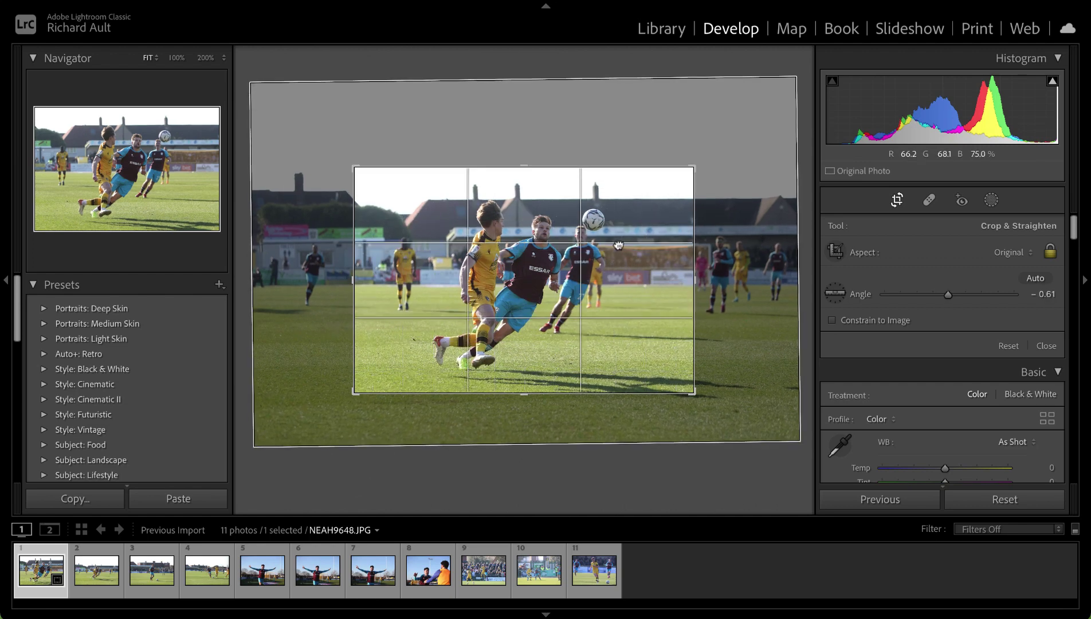
left_click_drag(619, 244, 617, 238)
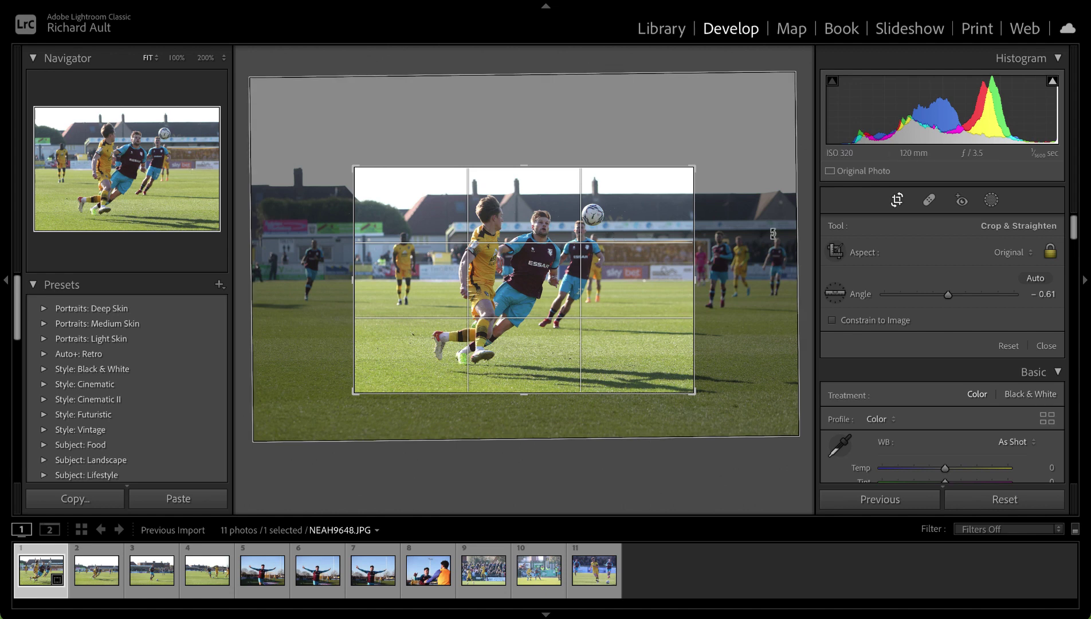
left_click_drag(773, 233, 815, 226)
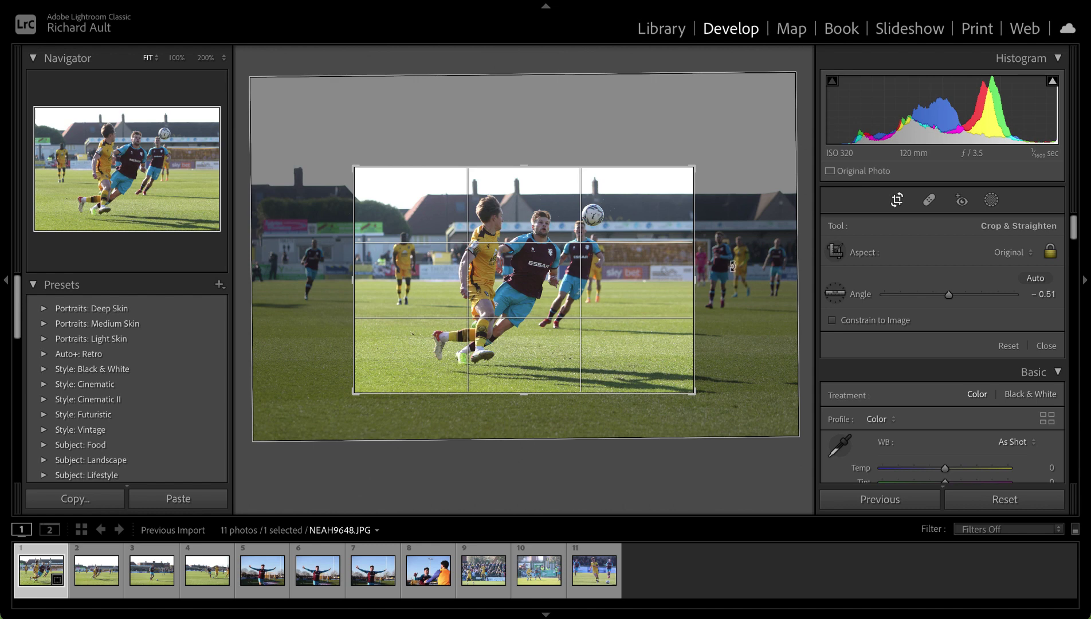
left_click_drag(732, 266, 732, 265)
left_click(897, 200)
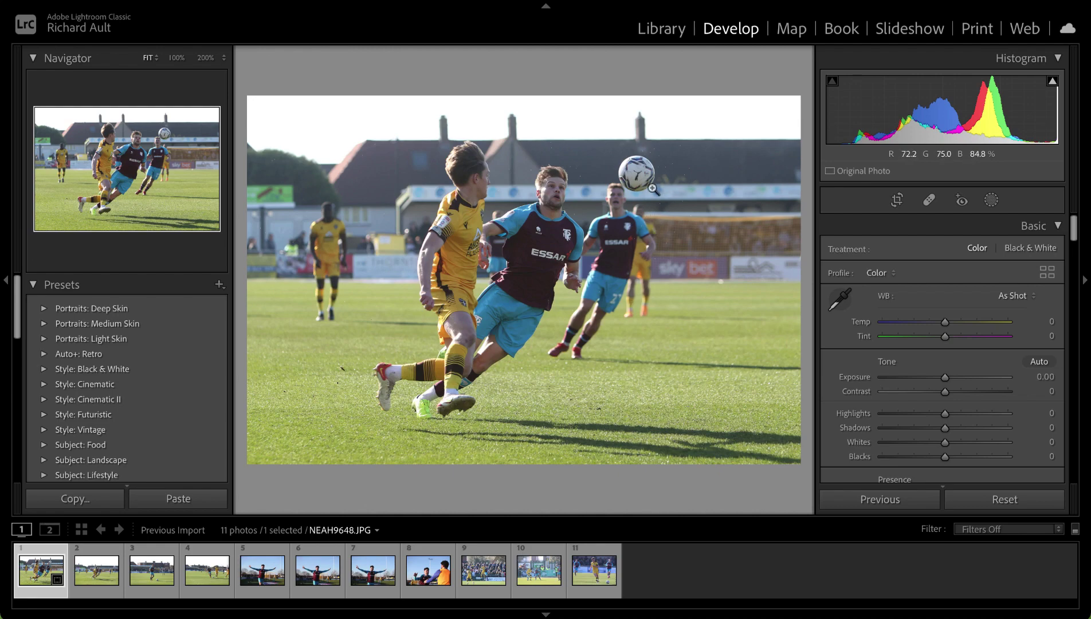
Tighten the crop further around the players and the ball, keeping the original aspect ratio, and apply it
left_click(623, 176)
left_click(578, 219)
left_click(897, 199)
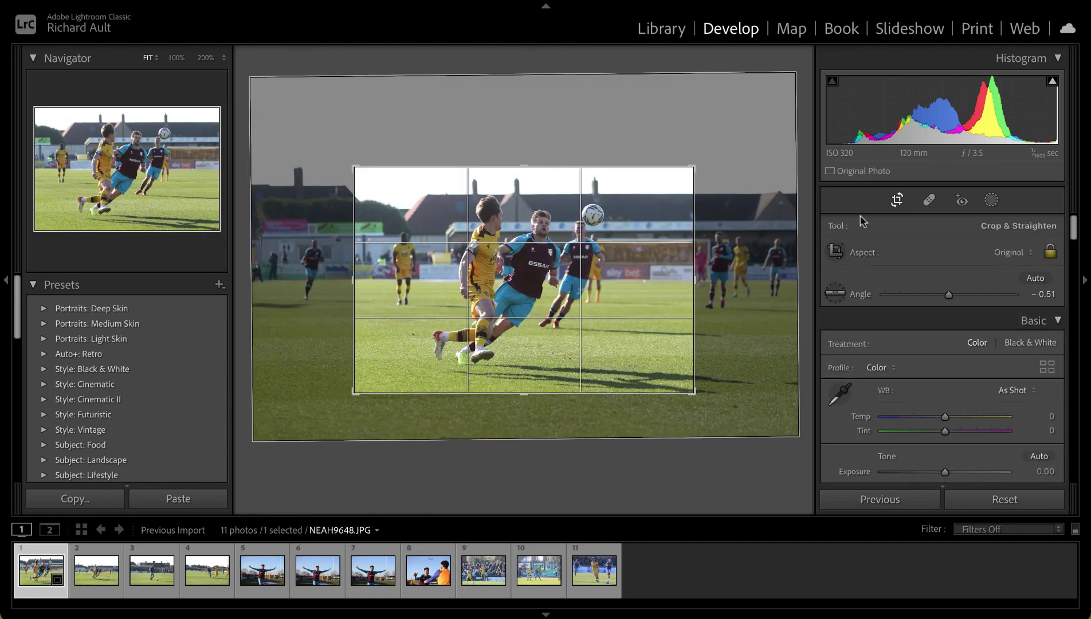
left_click_drag(694, 238, 662, 240)
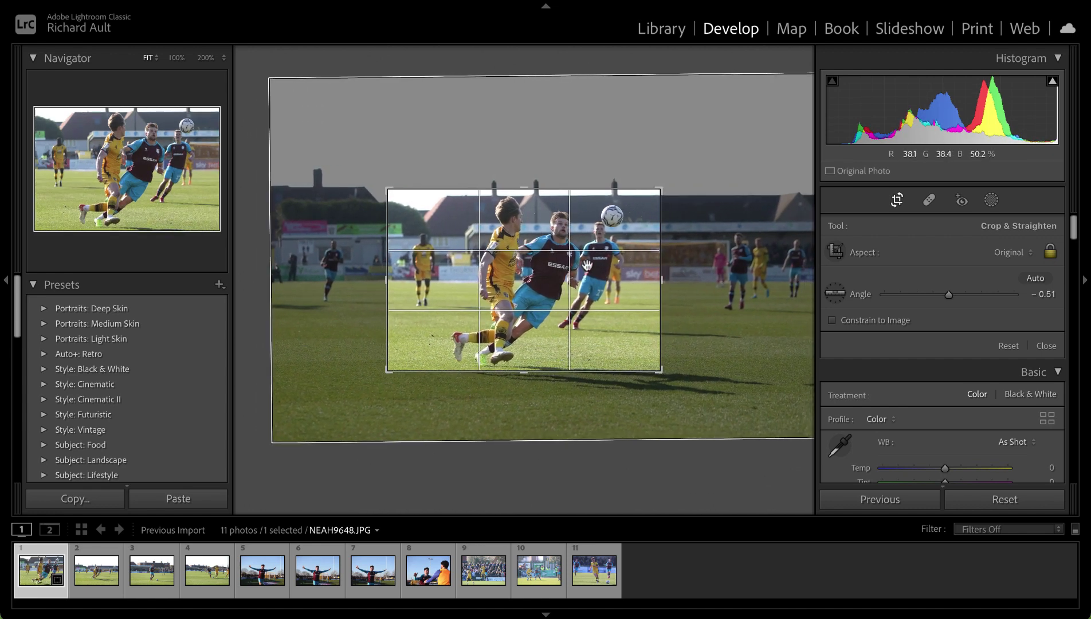
left_click(897, 200)
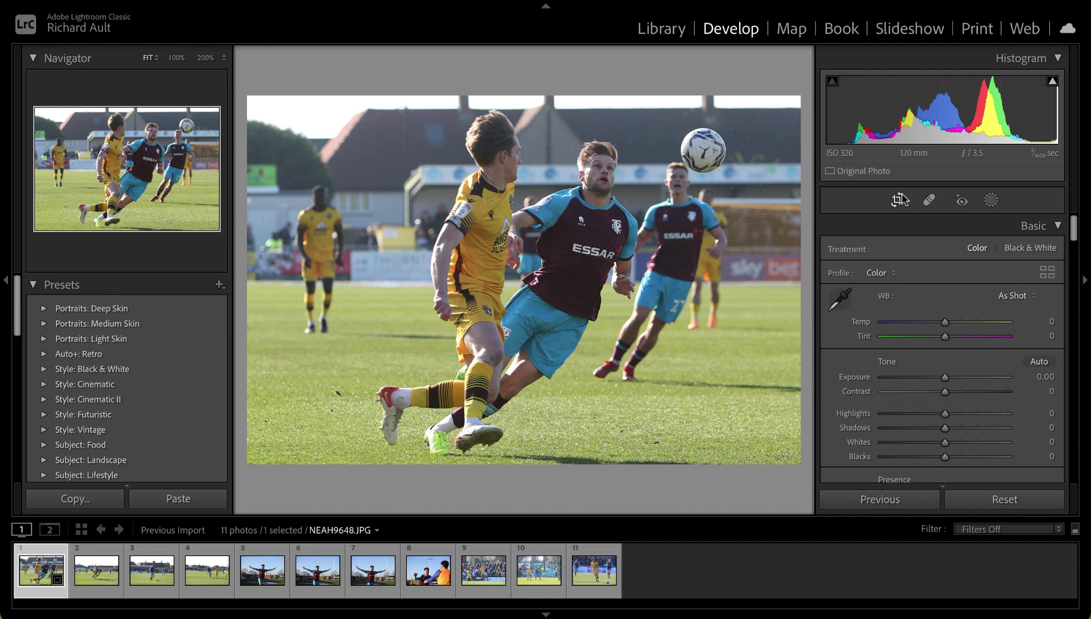
Widen the crop slightly, shift the photo up within the frame and apply the crop
left_click(899, 200)
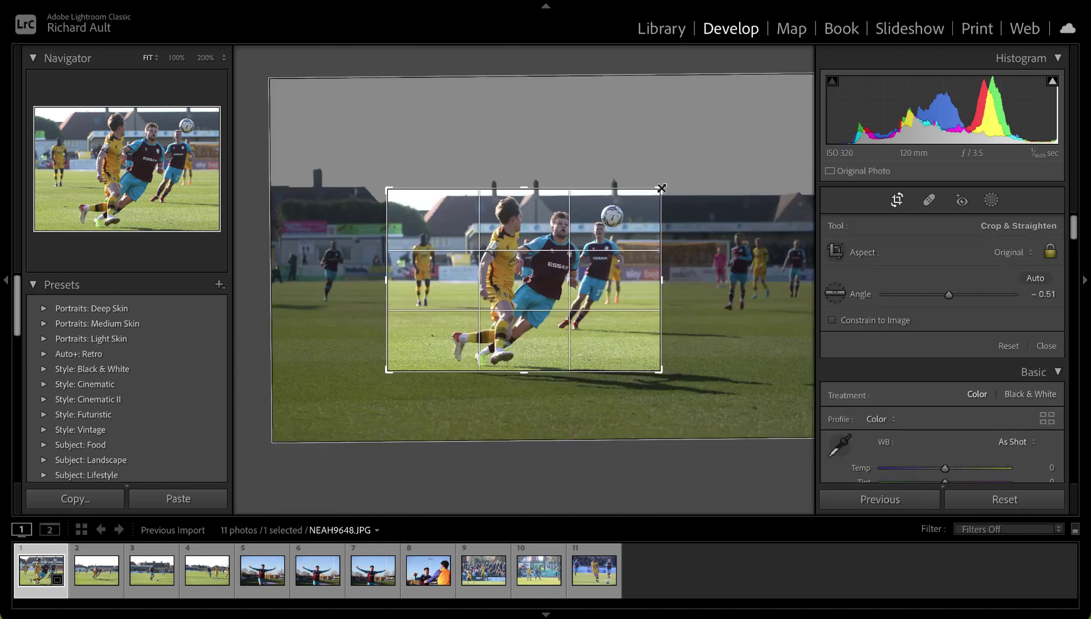
left_click_drag(669, 184, 703, 164)
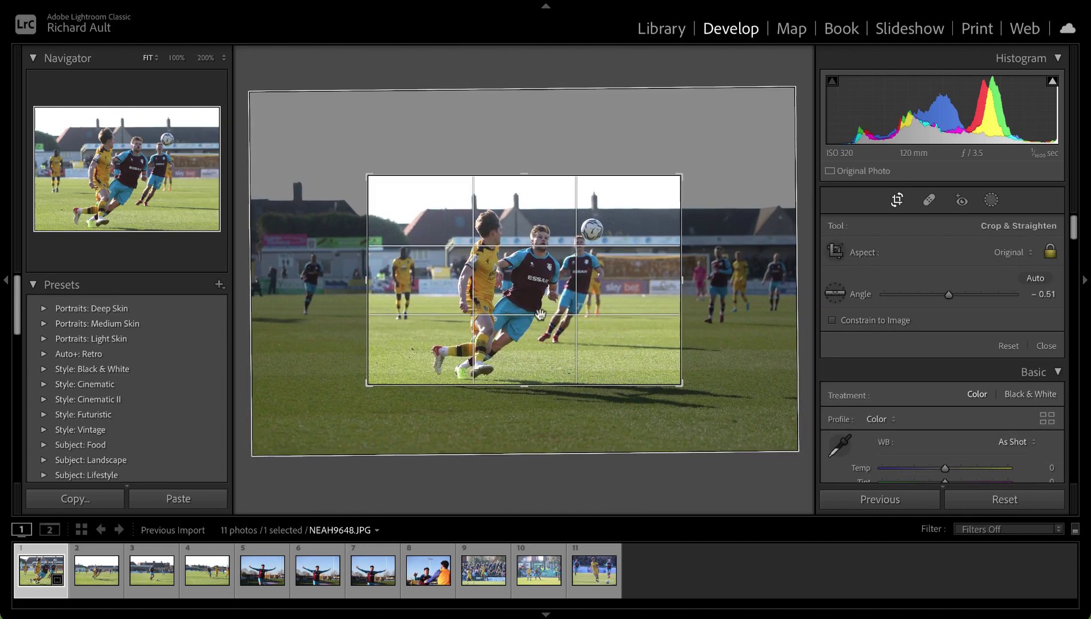
left_click_drag(514, 327, 513, 320)
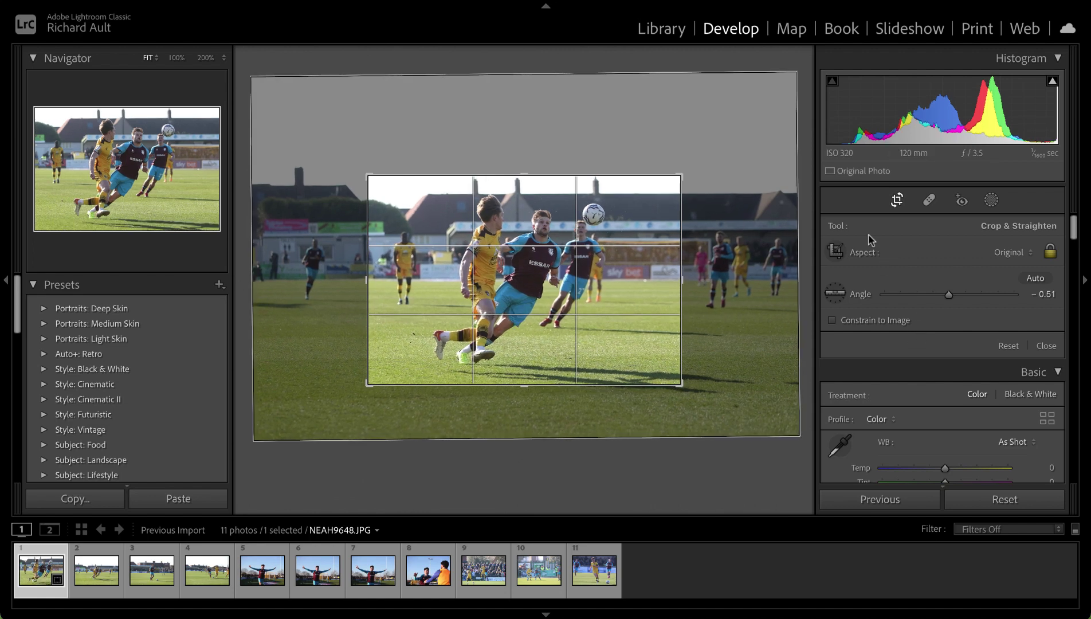
left_click(907, 199)
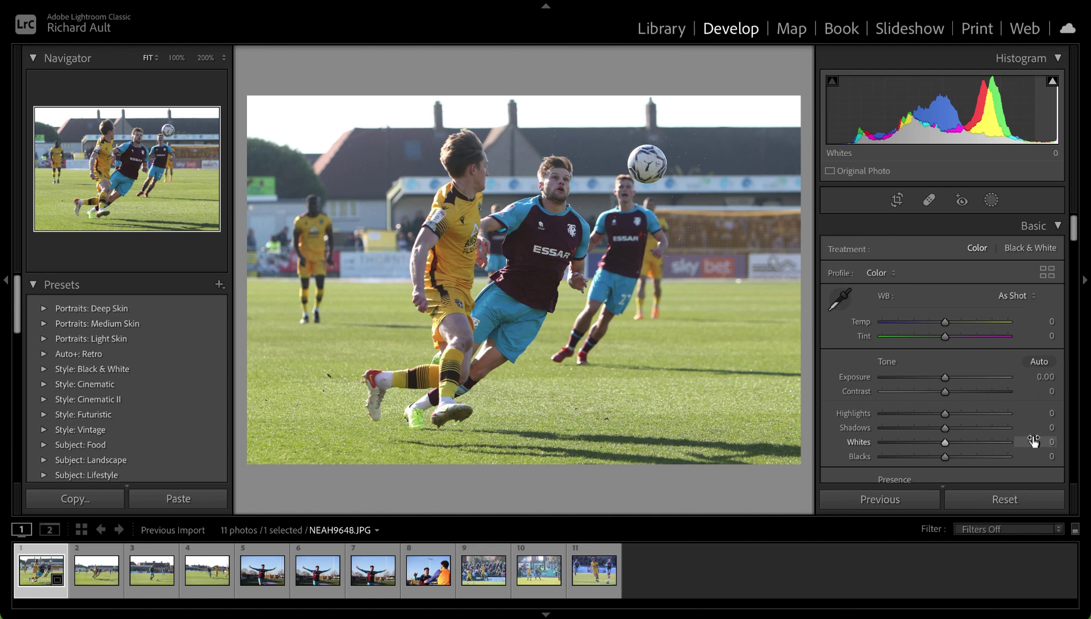
Raise the photo's Shadows to +100 in the Basic tone adjustments
scroll(1033, 440, "down", 3)
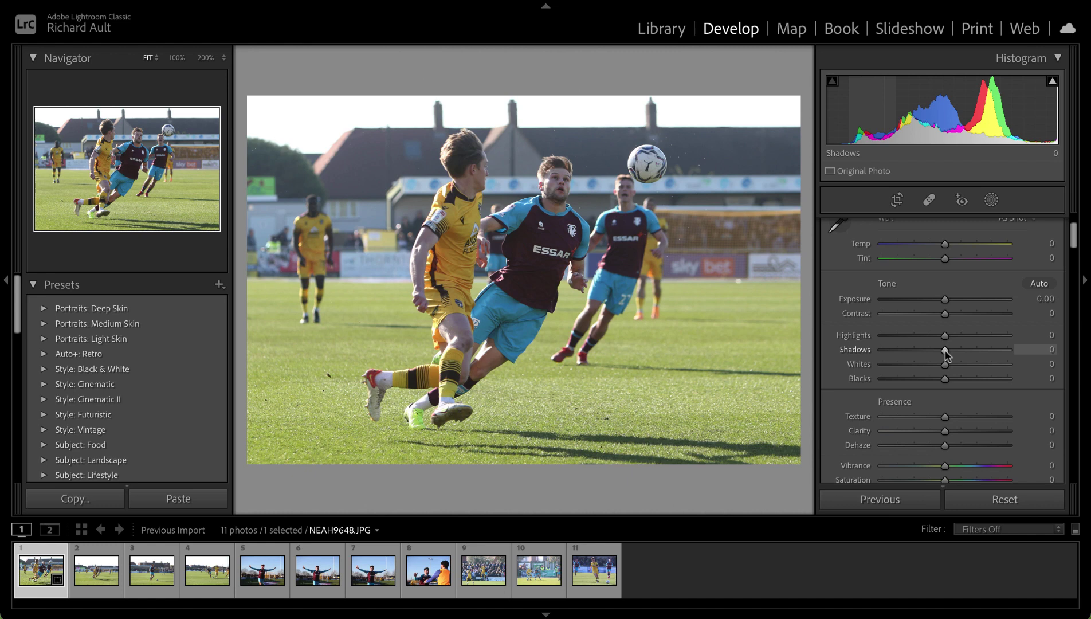
left_click_drag(945, 351, 1019, 342)
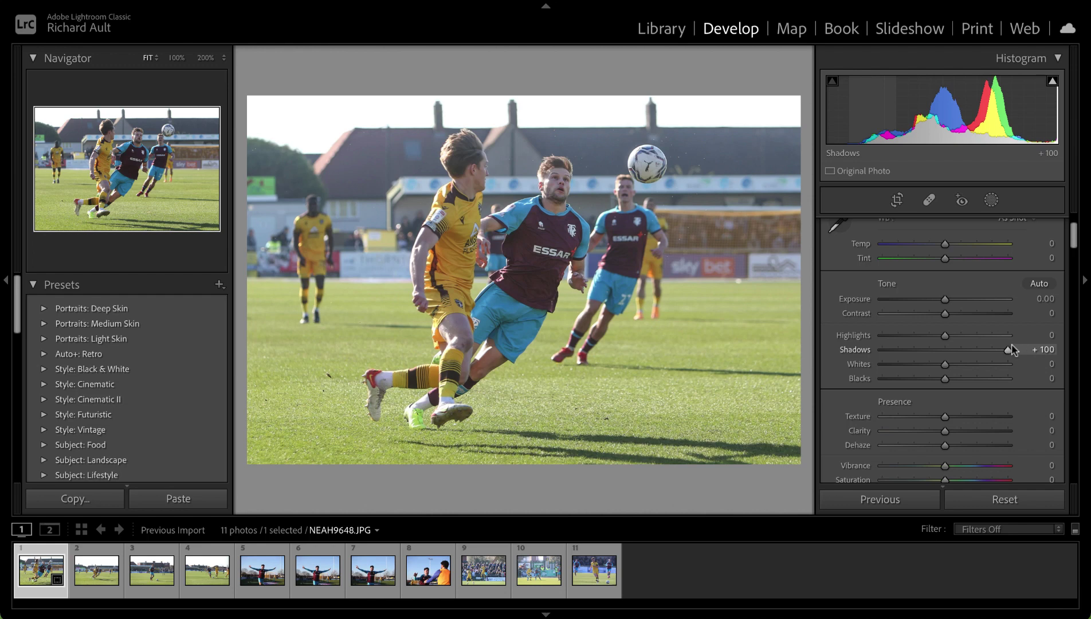
mouse_move(1008, 349)
left_mouse_down()
mouse_move(972, 350)
mouse_move(1009, 350)
left_mouse_up()
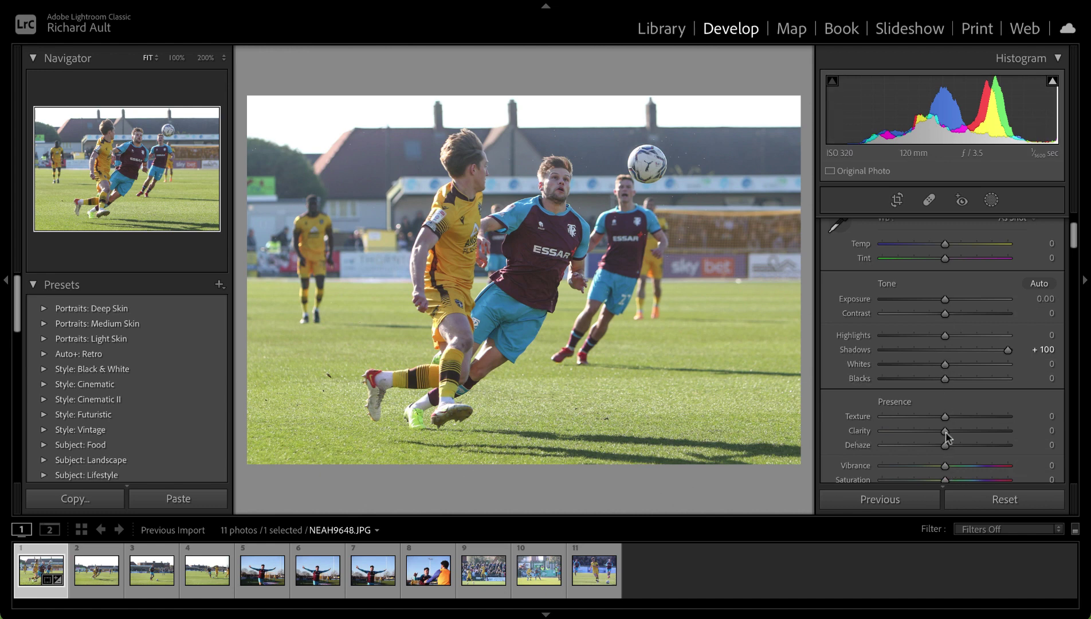
Set the first photo's Clarity to +21 and Saturation to +2 in the Presence adjustments
left_click_drag(946, 433, 960, 437)
left_click(575, 191)
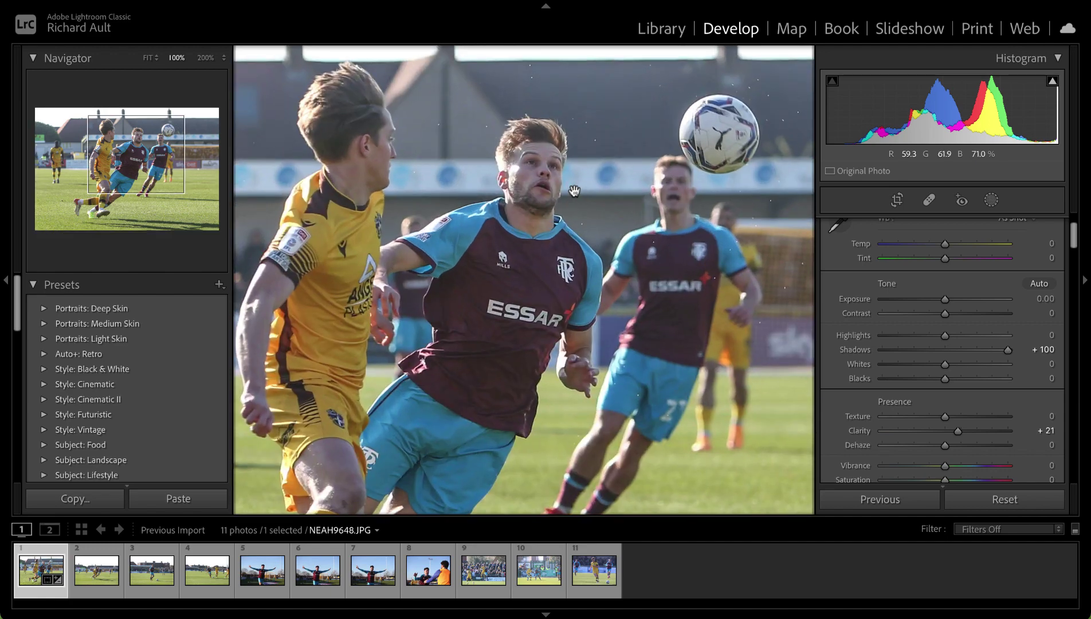
left_click(574, 192)
scroll(863, 353, "down", 3)
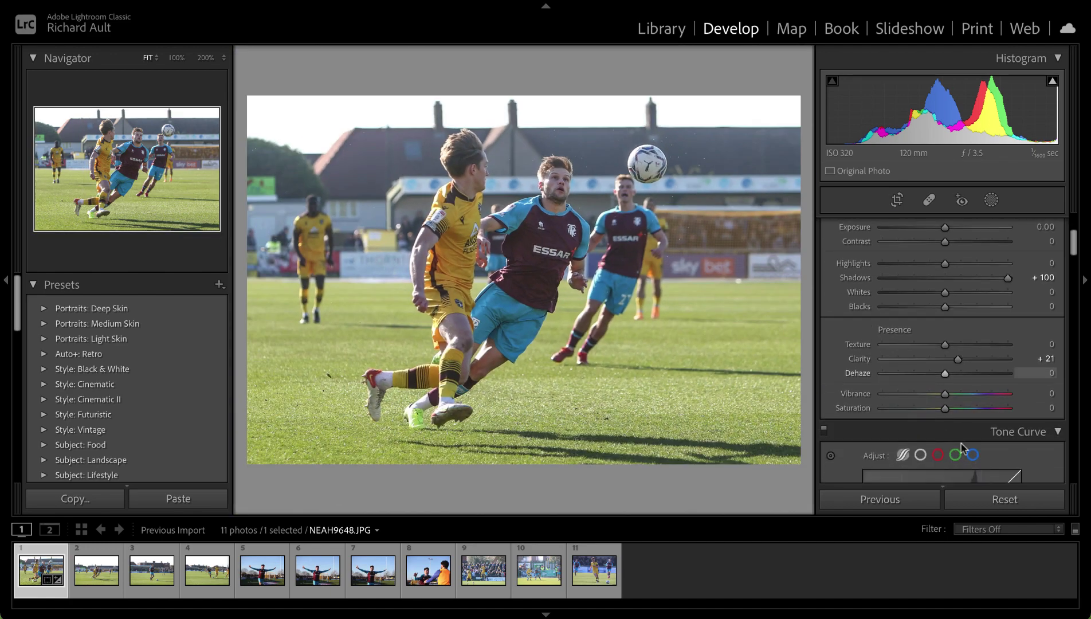
left_click_drag(945, 408, 946, 411)
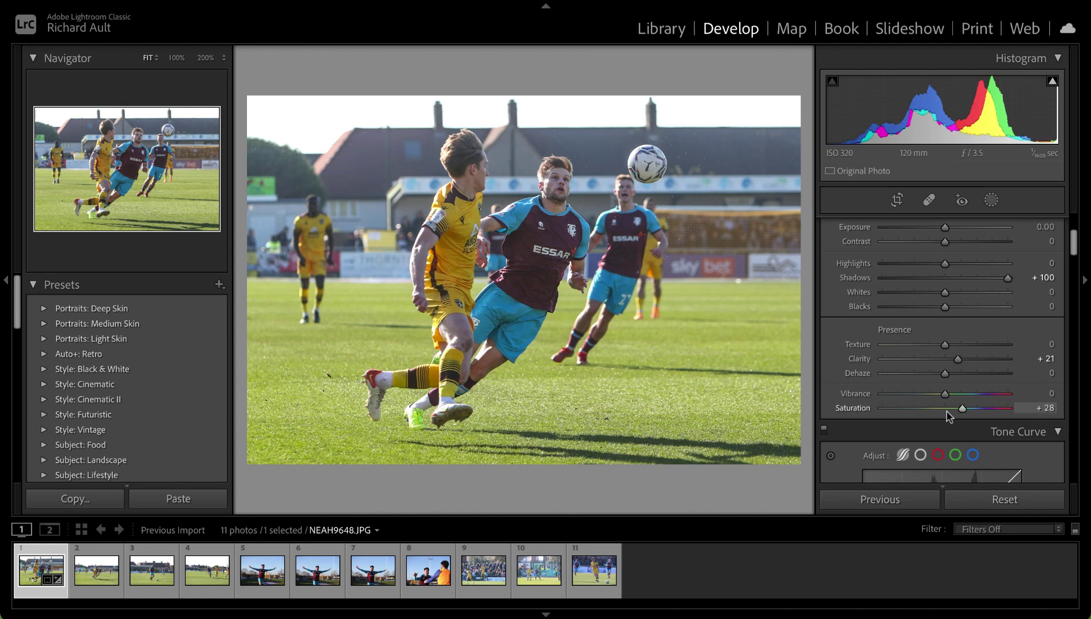
mouse_move(948, 416)
left_mouse_down()
mouse_move(1052, 409)
mouse_move(947, 419)
left_mouse_up()
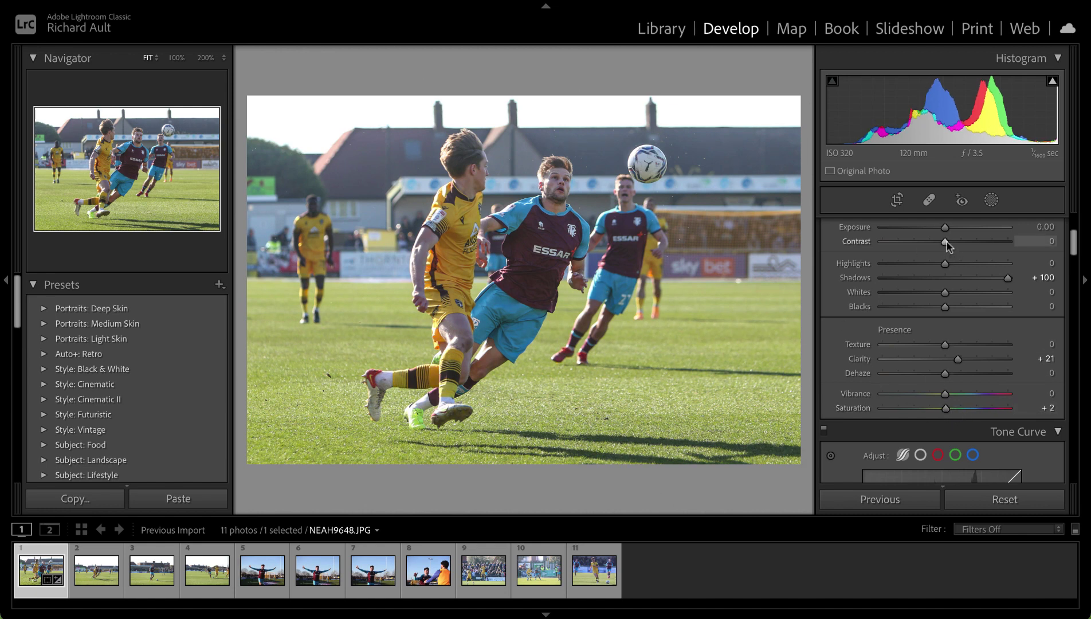
Set the photo's Contrast to +23 and Exposure to +0.35
mouse_move(947, 243)
left_mouse_down()
mouse_move(962, 244)
mouse_move(947, 231)
left_mouse_up()
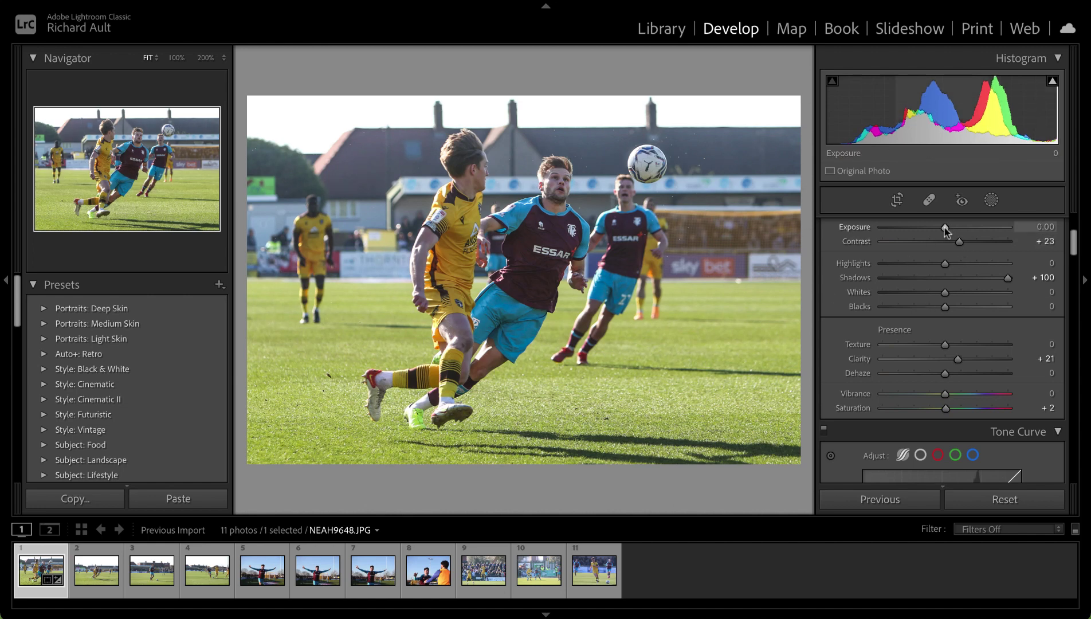
left_click_drag(945, 230, 949, 228)
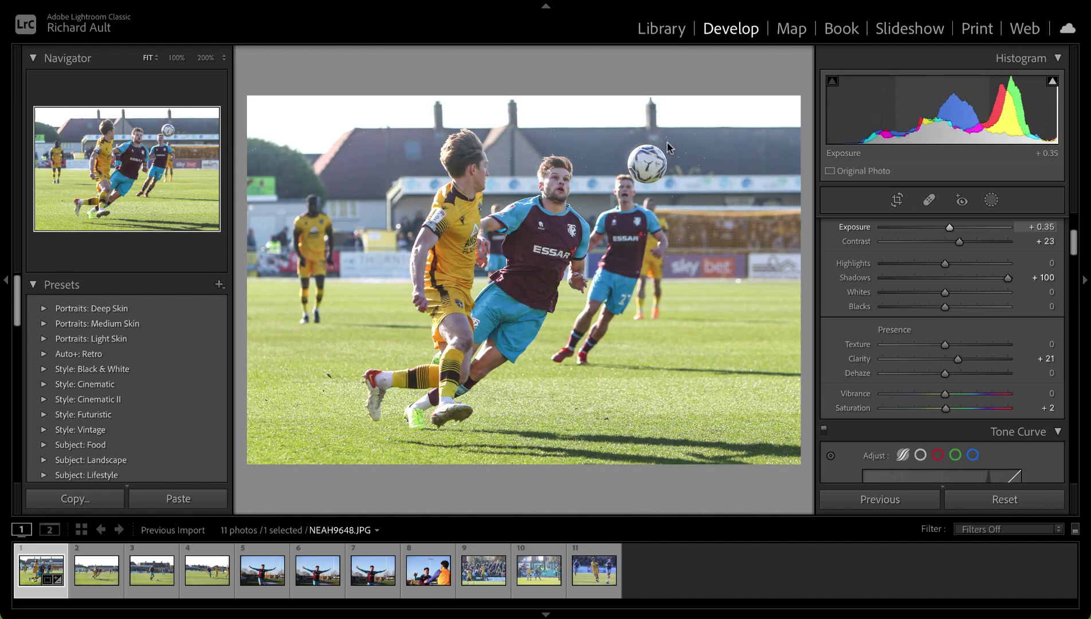
left_click_drag(576, 184, 573, 187)
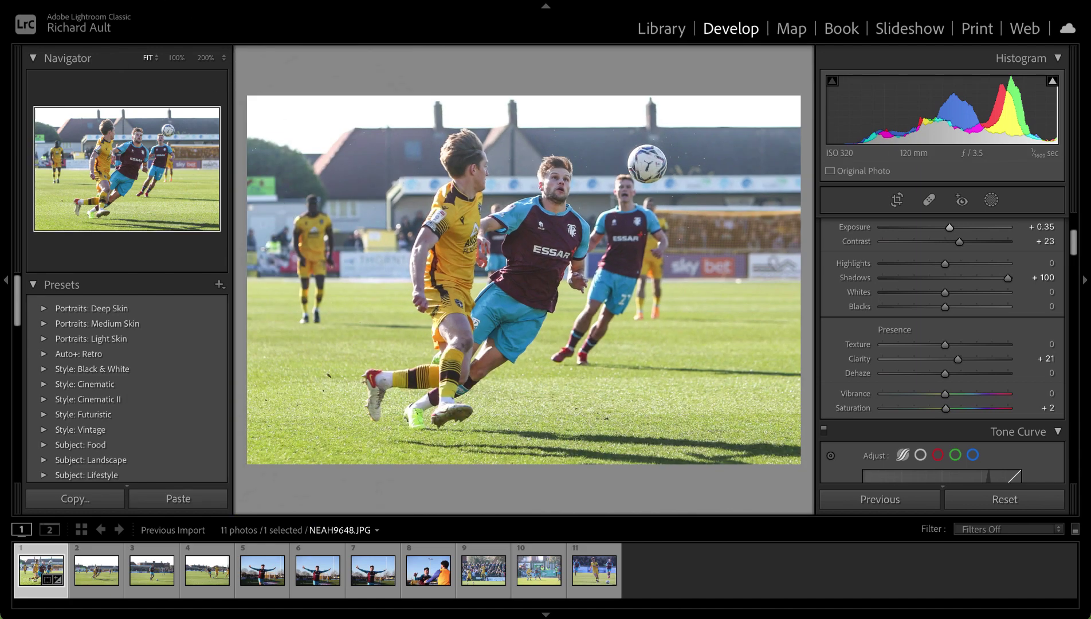
left_click(139, 1)
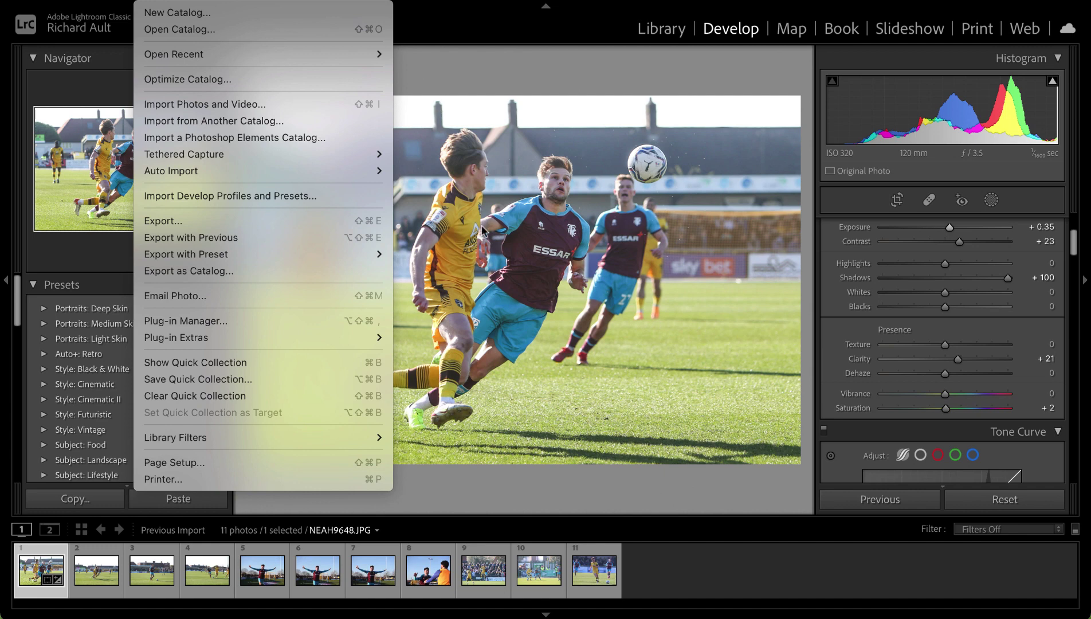
left_click(482, 231)
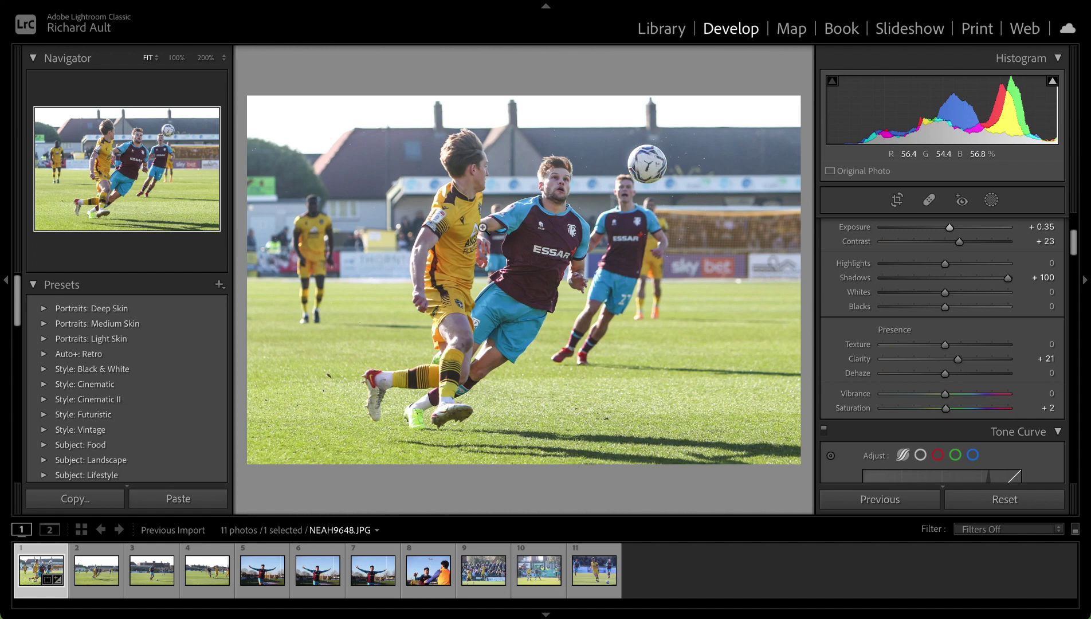
Crop the second photo, NEAH9649.JPG, tightly around the central players and the ball at the original aspect ratio, and apply the crop
left_click(91, 581)
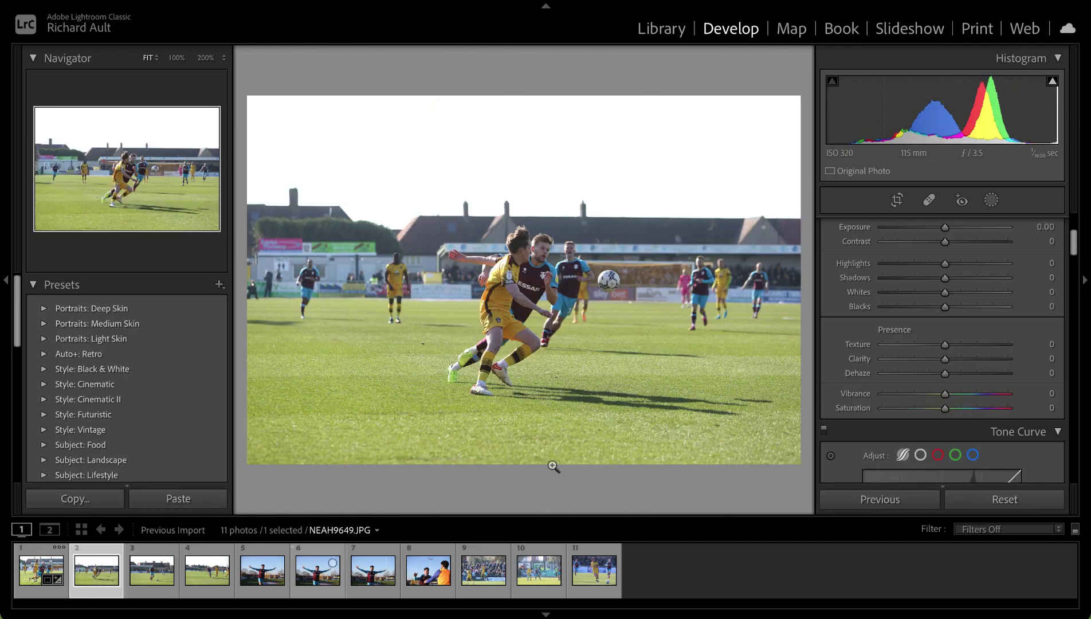
left_click(897, 200)
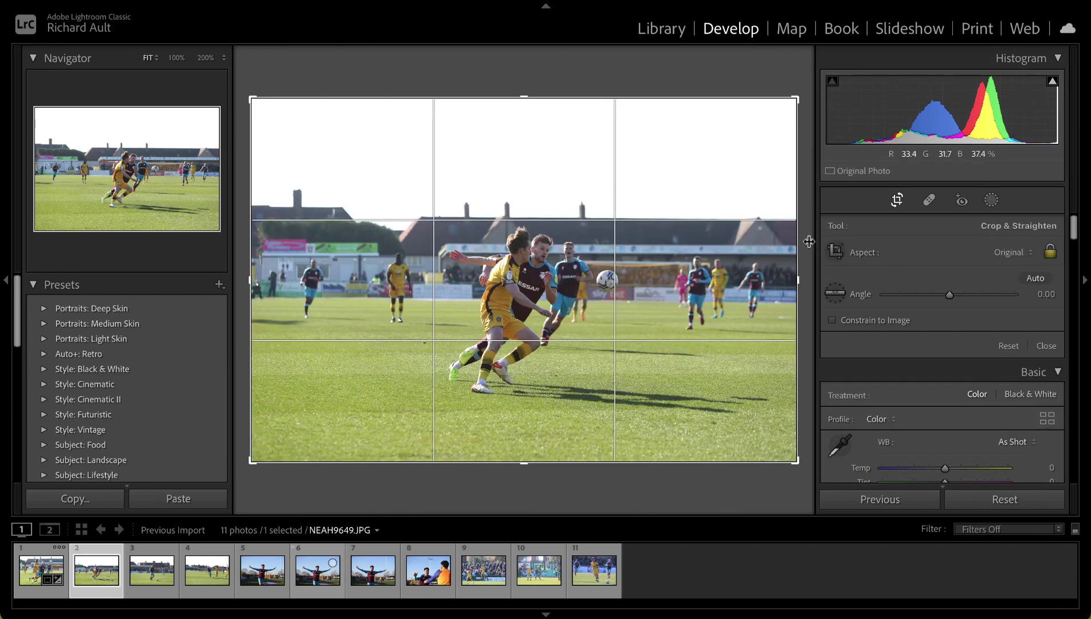
left_click_drag(808, 241, 678, 243)
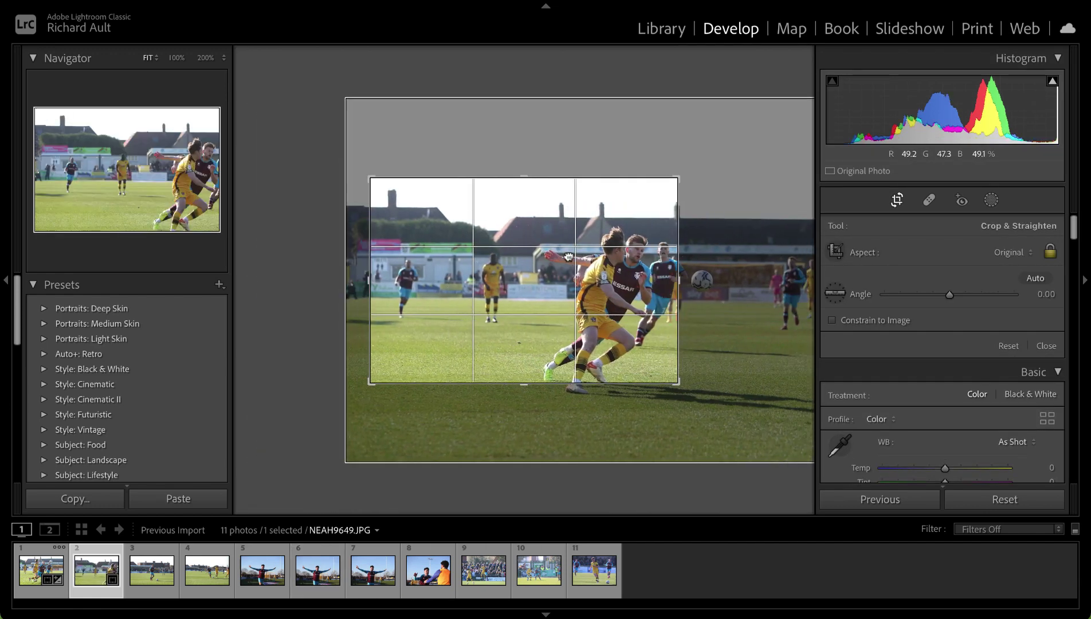
left_click_drag(568, 256, 480, 235)
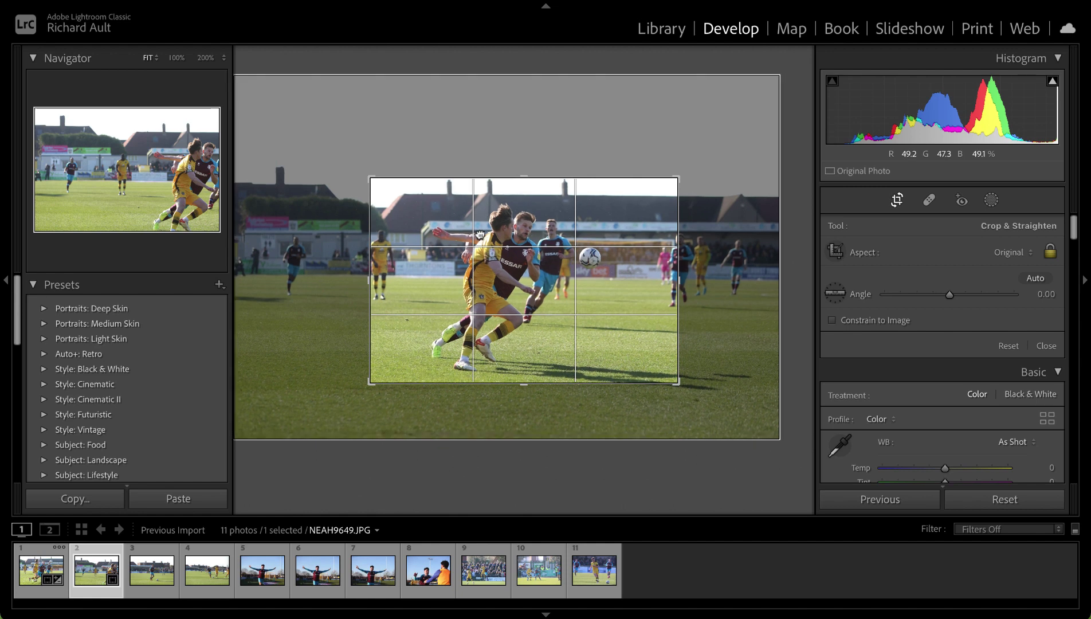
left_click(909, 199)
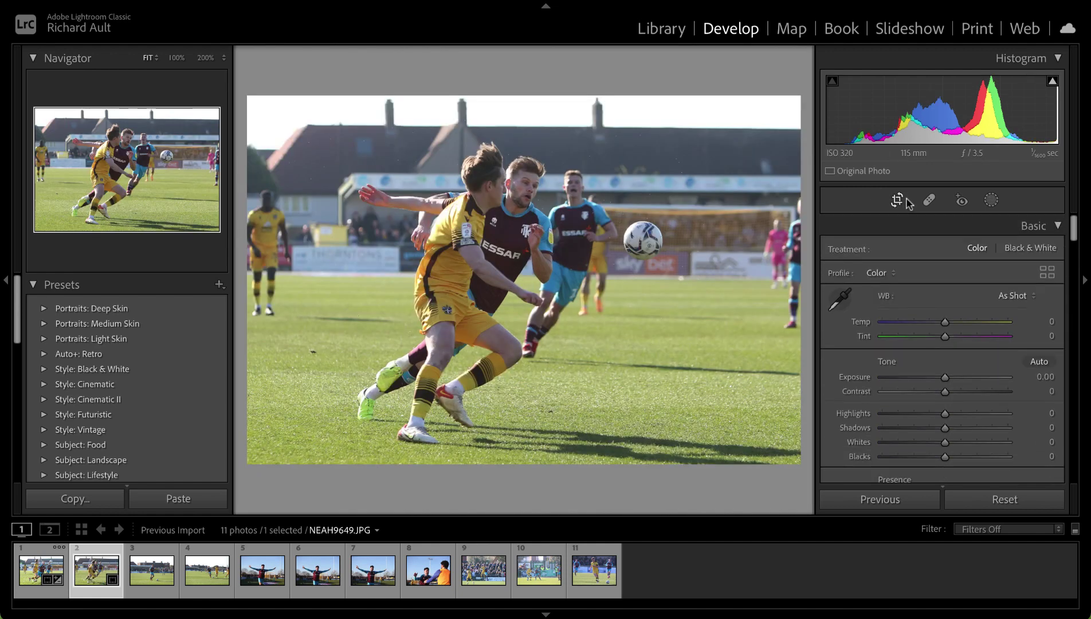
Straighten the second photo to an angle of -0.43 and apply it
left_click(909, 202)
left_click_drag(768, 220, 752, 212)
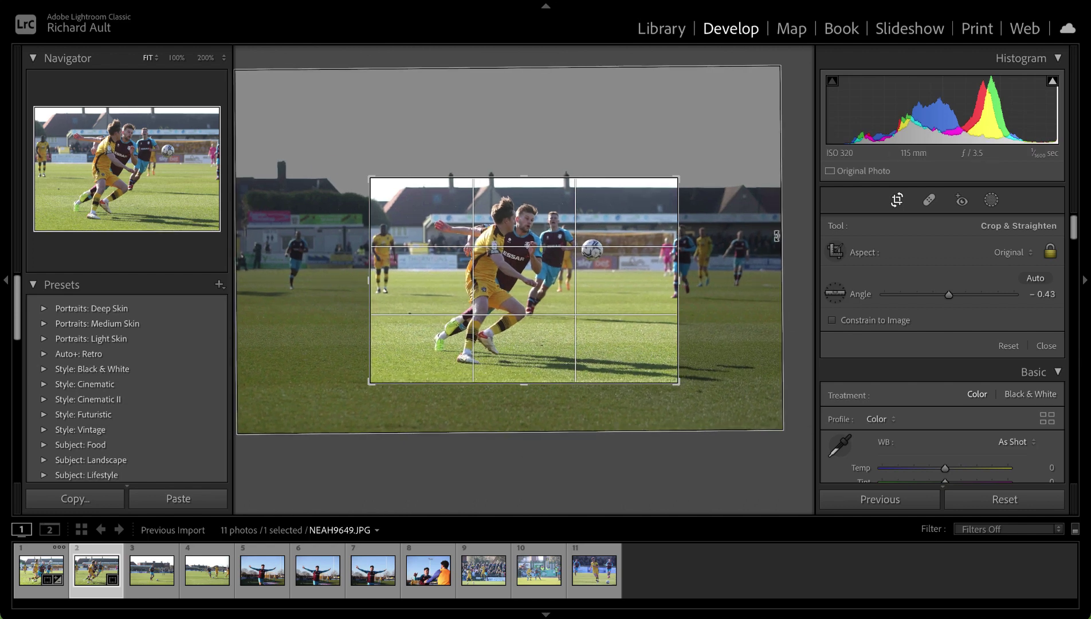
left_click(905, 201)
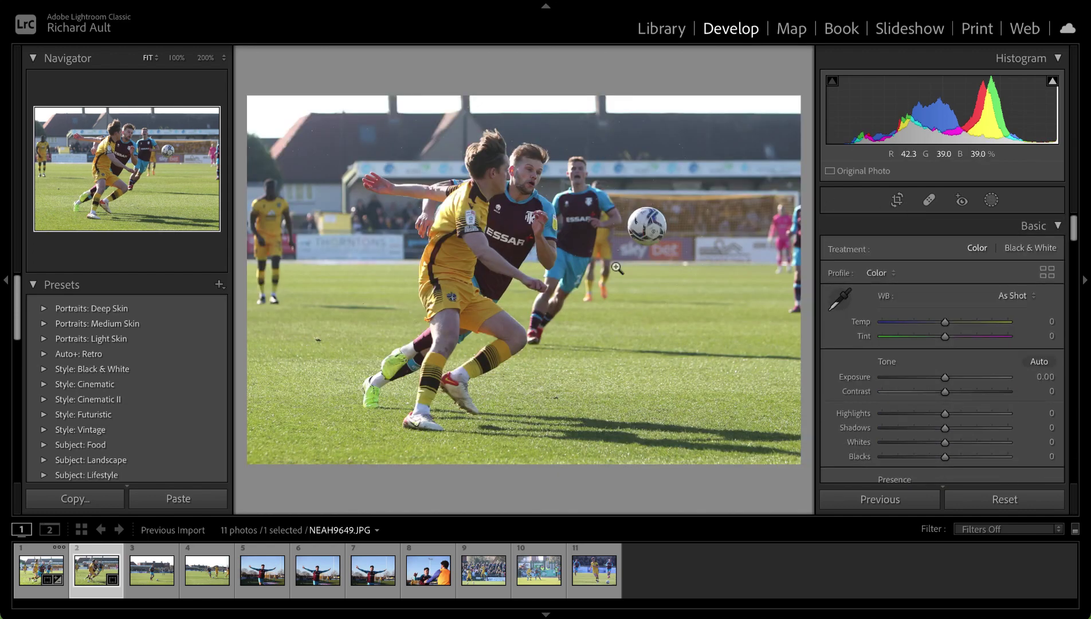
Set the second photo's Exposure to +0.10 and Contrast to +3, and check the players' faces at 100% zoom
left_click_drag(945, 378, 947, 391)
left_click(541, 191)
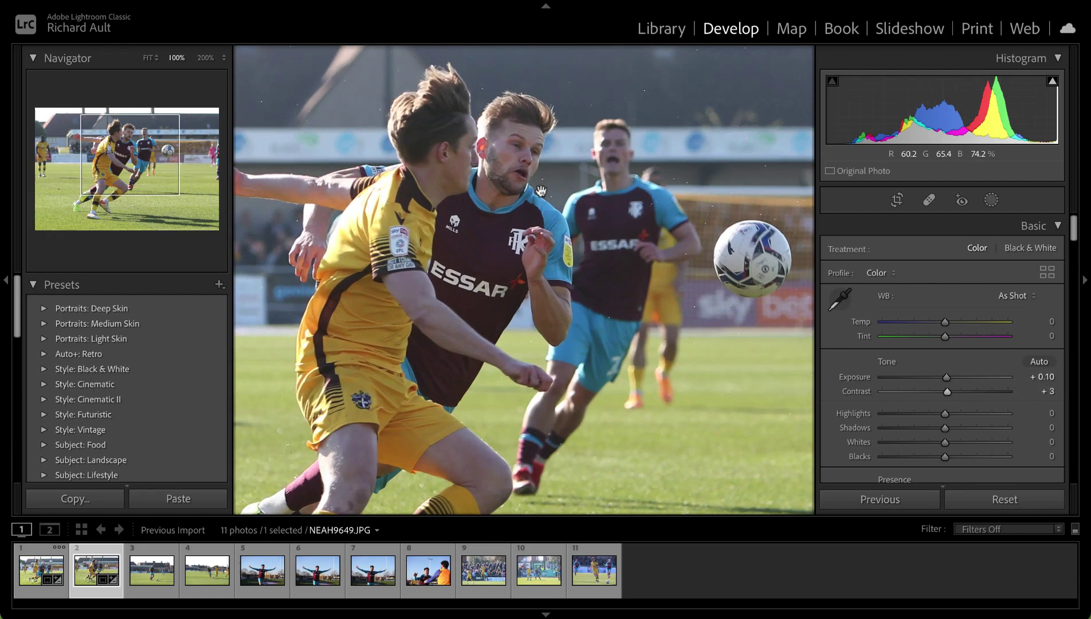
left_click(525, 161)
left_click(524, 160)
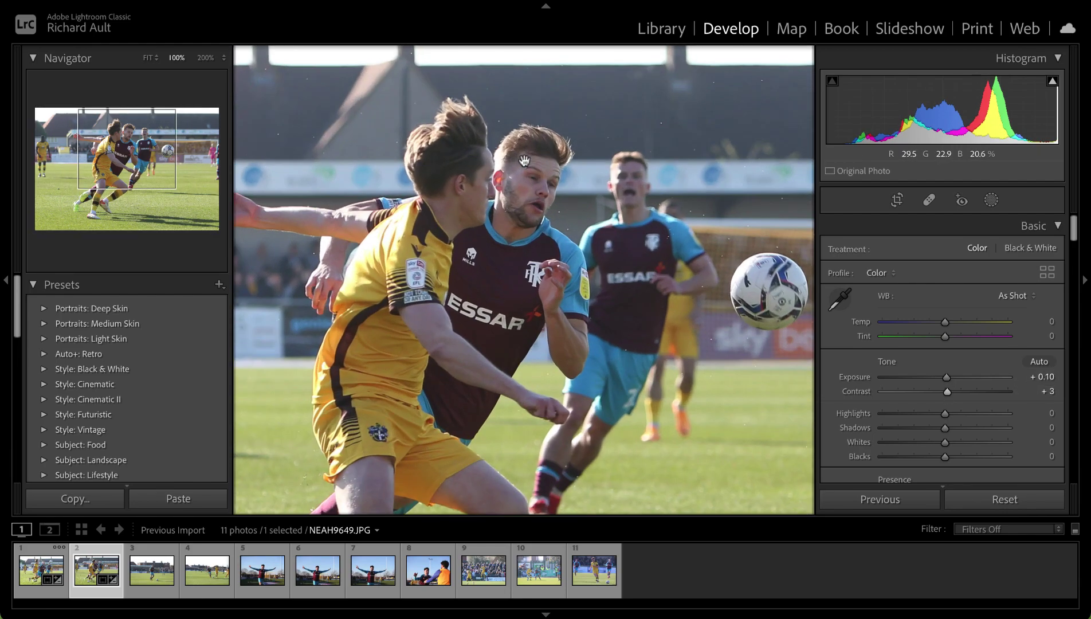
left_click(530, 182)
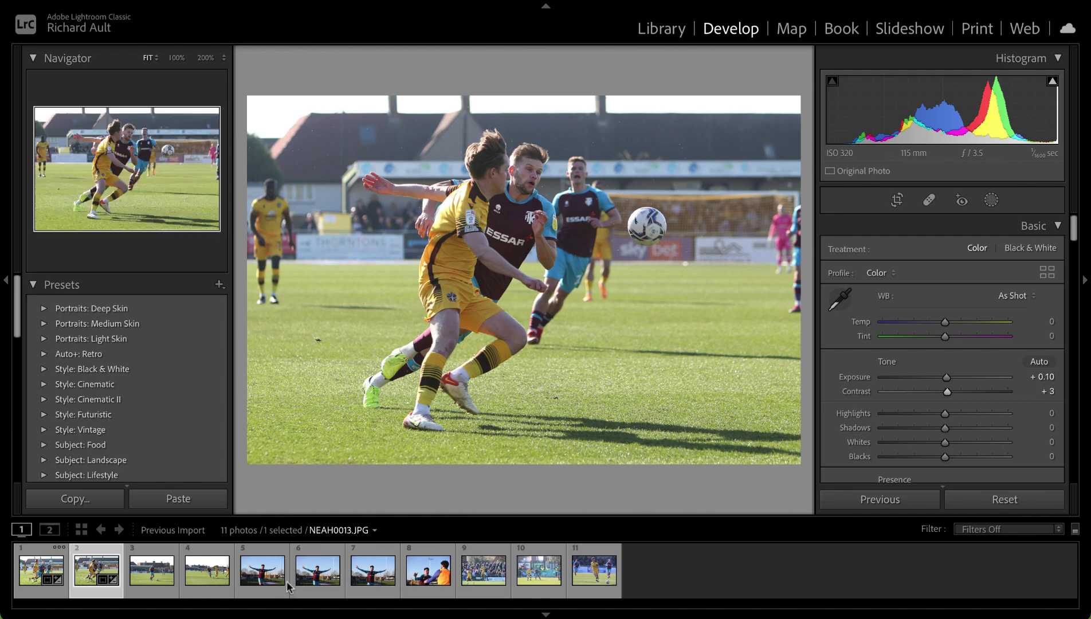
Open the fifth photo, NEAH0012.JPG, and examine the celebrating player at 100% zoom
left_click(287, 584)
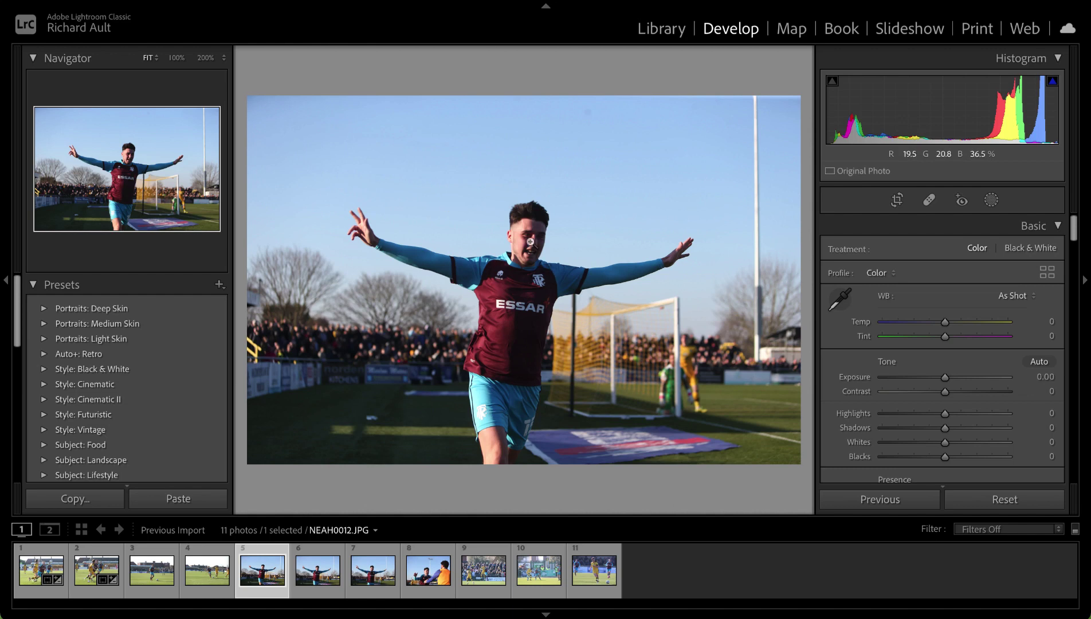
left_click(551, 245)
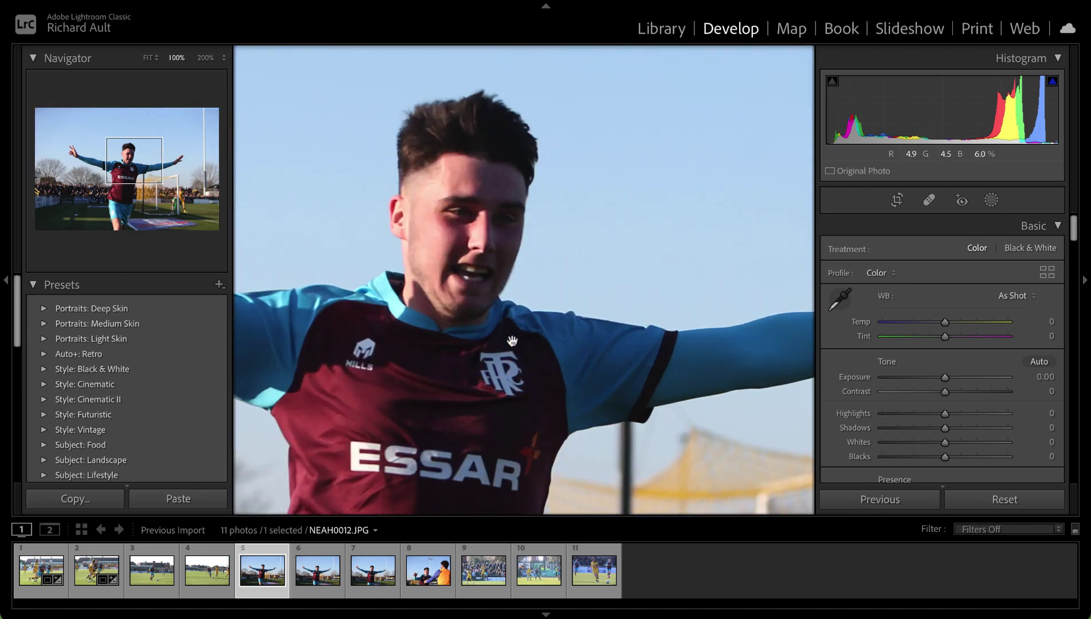
left_click(511, 341)
In the sixth photo, NEAH0013.JPG, set Shadows to +56, Highlights to -66 and Exposure to +0.40 while viewing the player's face
key("Right")
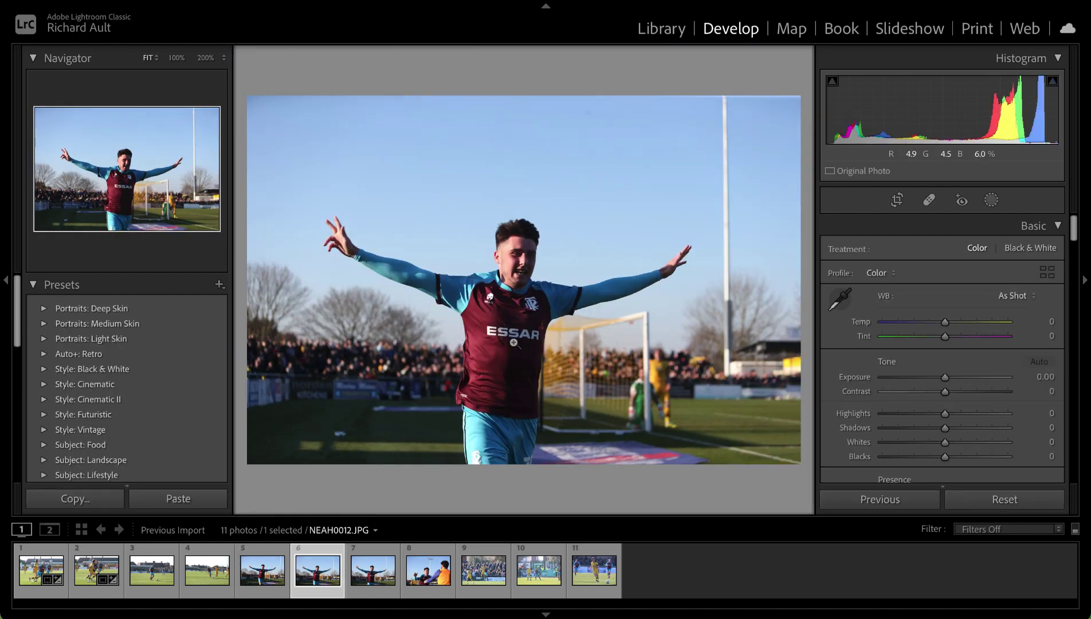
left_click(534, 320)
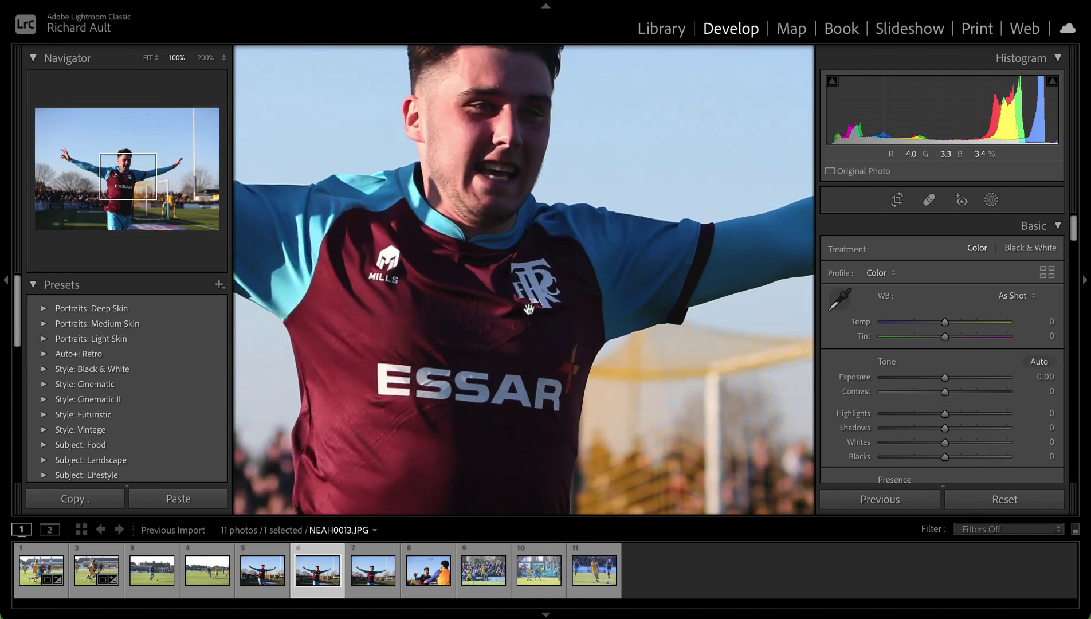
scroll(529, 308, "up", 5)
scroll(520, 315, "up", 4)
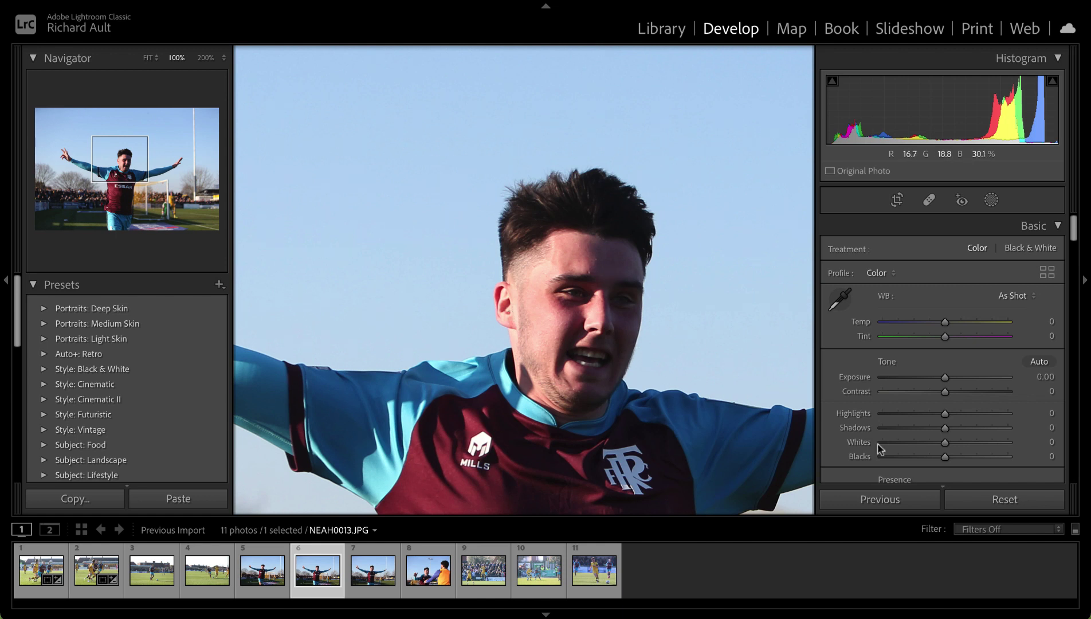
left_click_drag(945, 428, 905, 417)
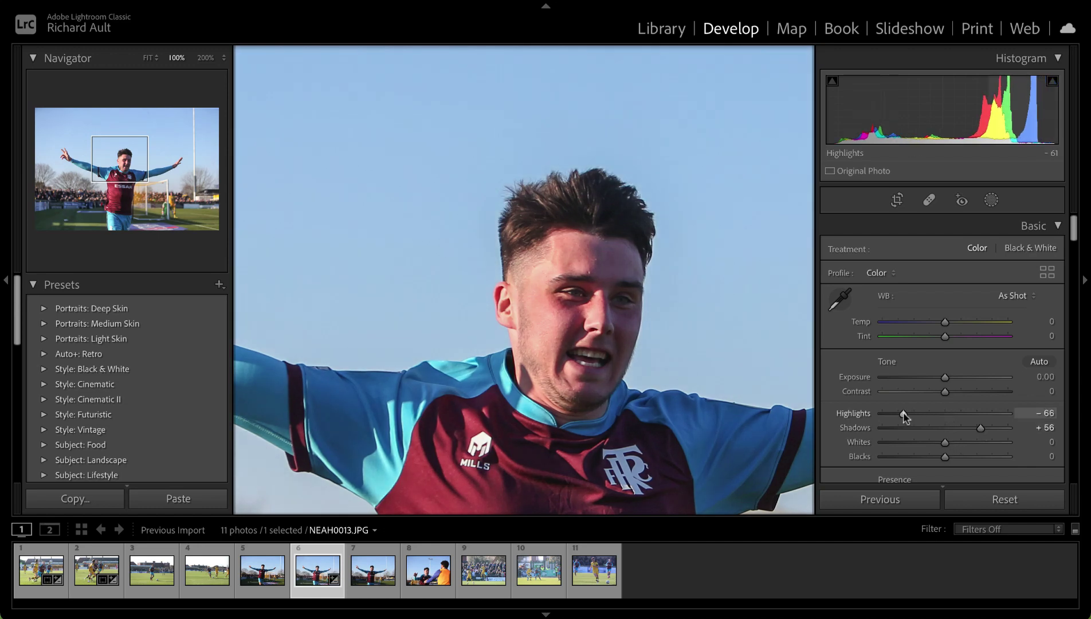
left_click_drag(944, 380, 951, 381)
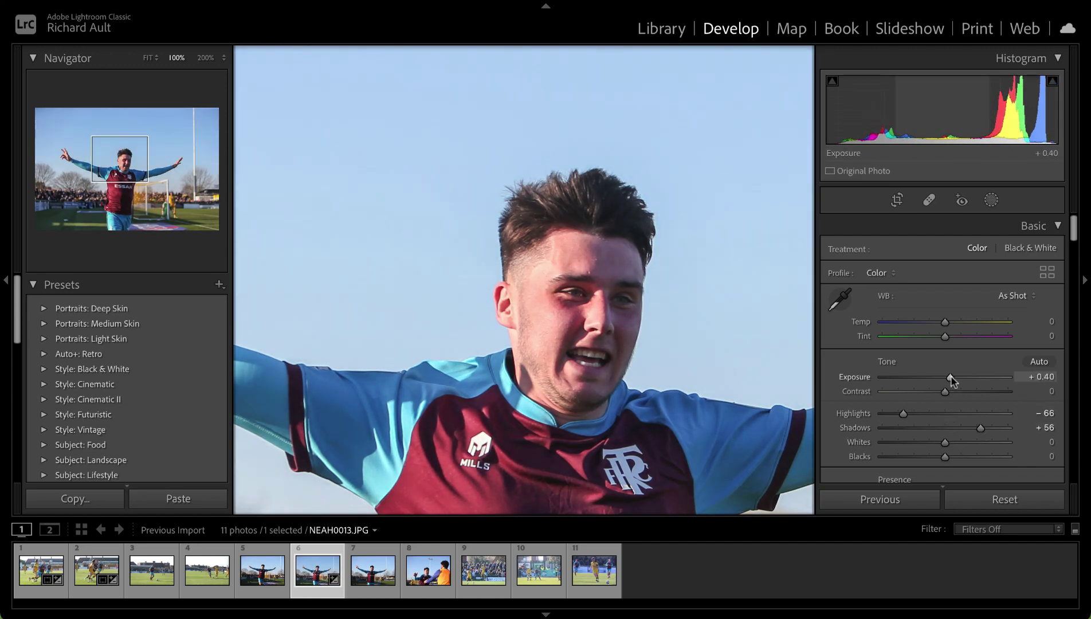
left_click(653, 289)
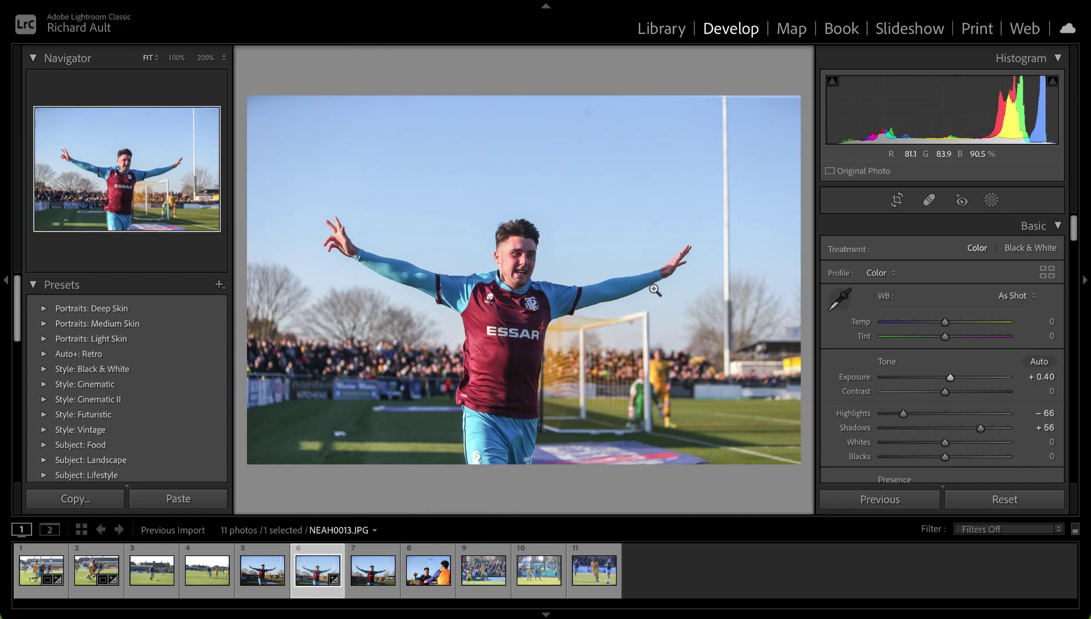
Crop the sixth photo closer around the celebrating player, trimming mostly sky at the original aspect ratio, apply it and inspect the face
left_click(897, 199)
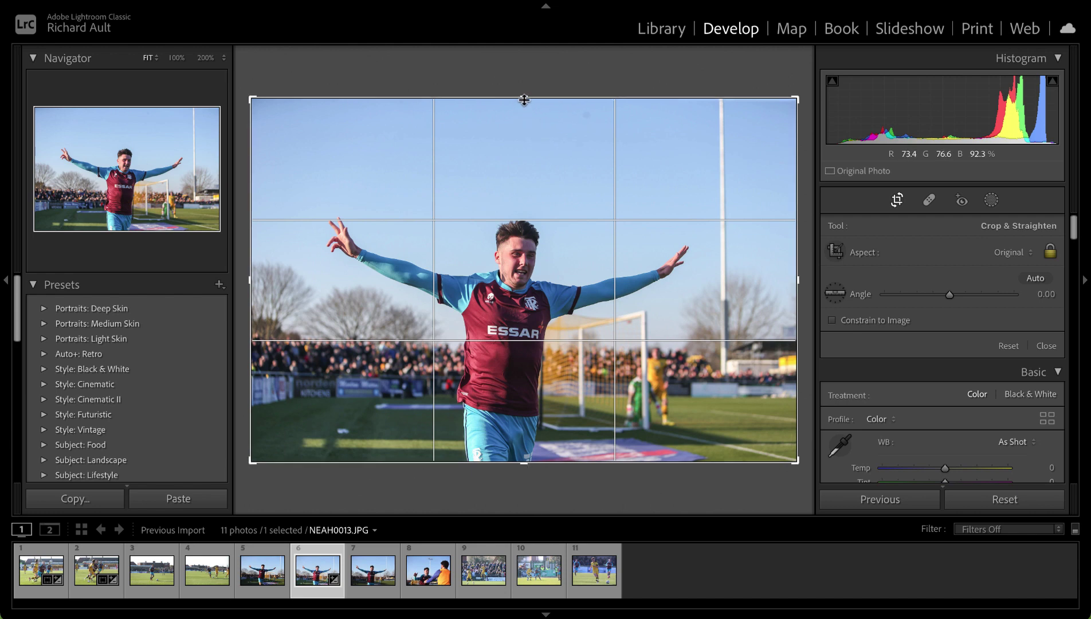
left_click_drag(524, 100, 523, 118)
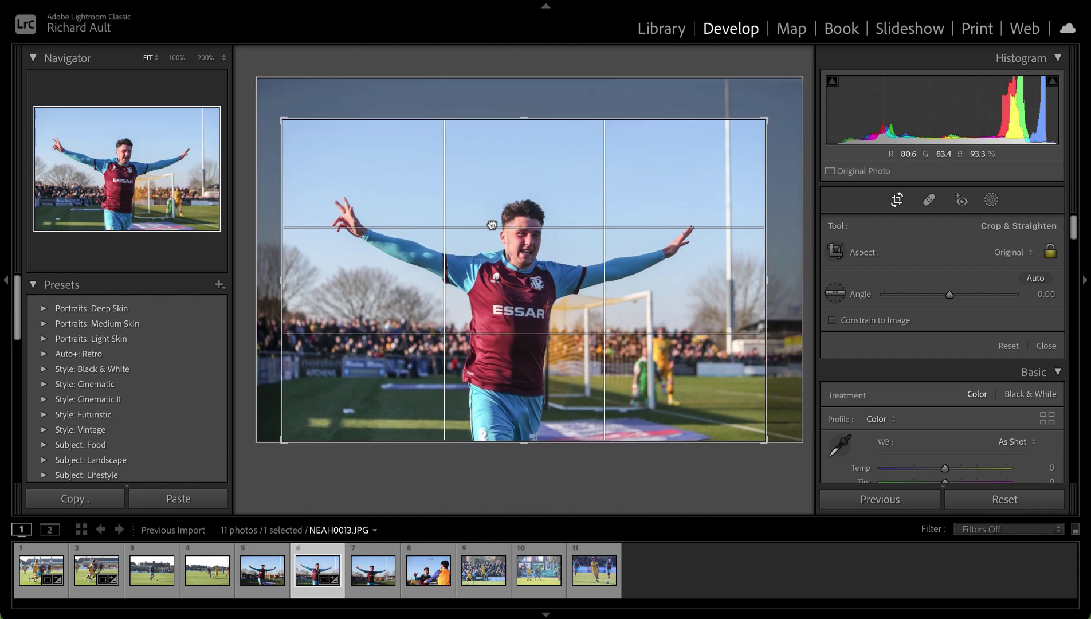
left_click_drag(517, 114, 518, 125)
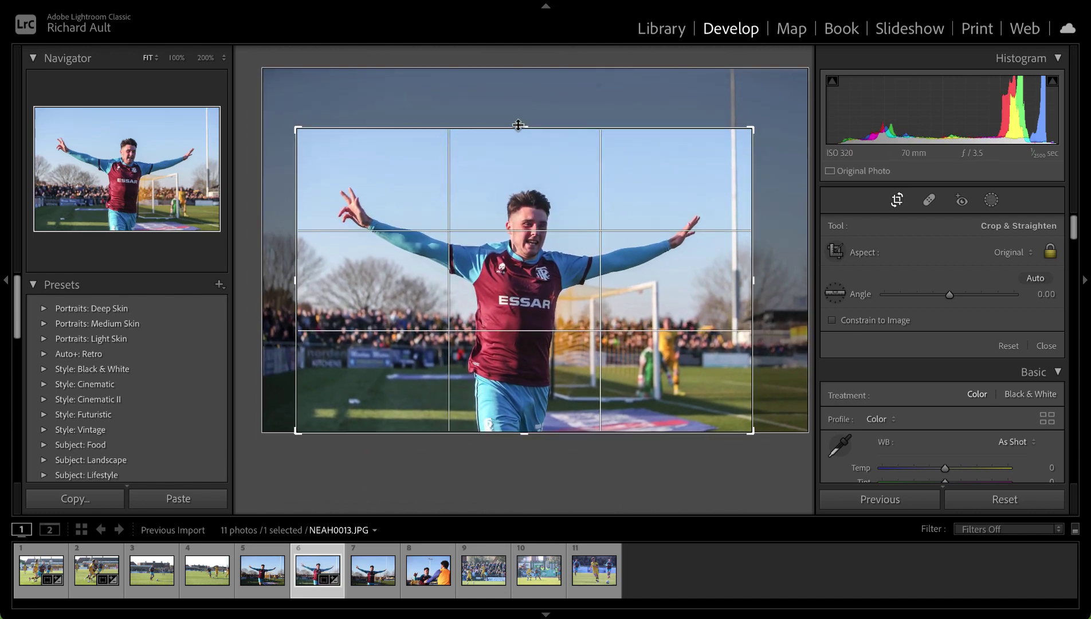
left_click(898, 201)
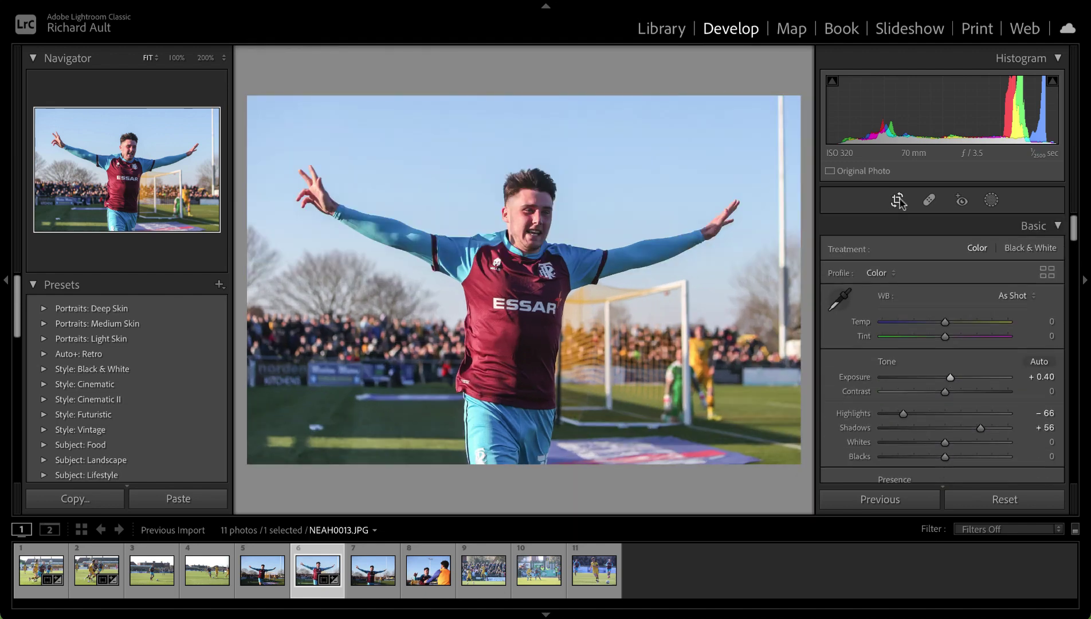
left_click(542, 232)
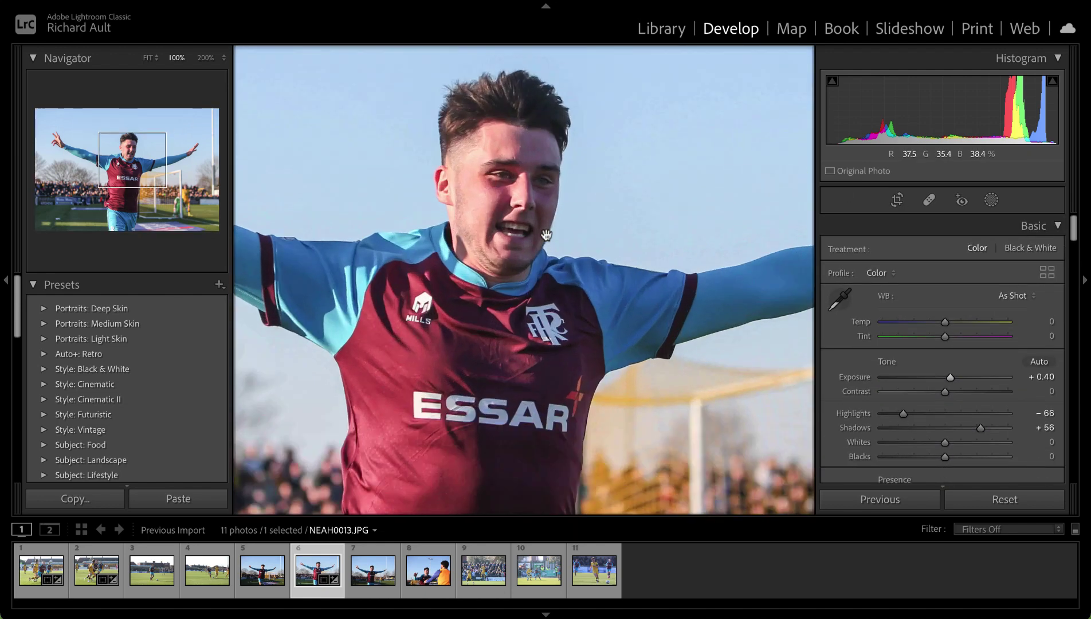
left_click(546, 235)
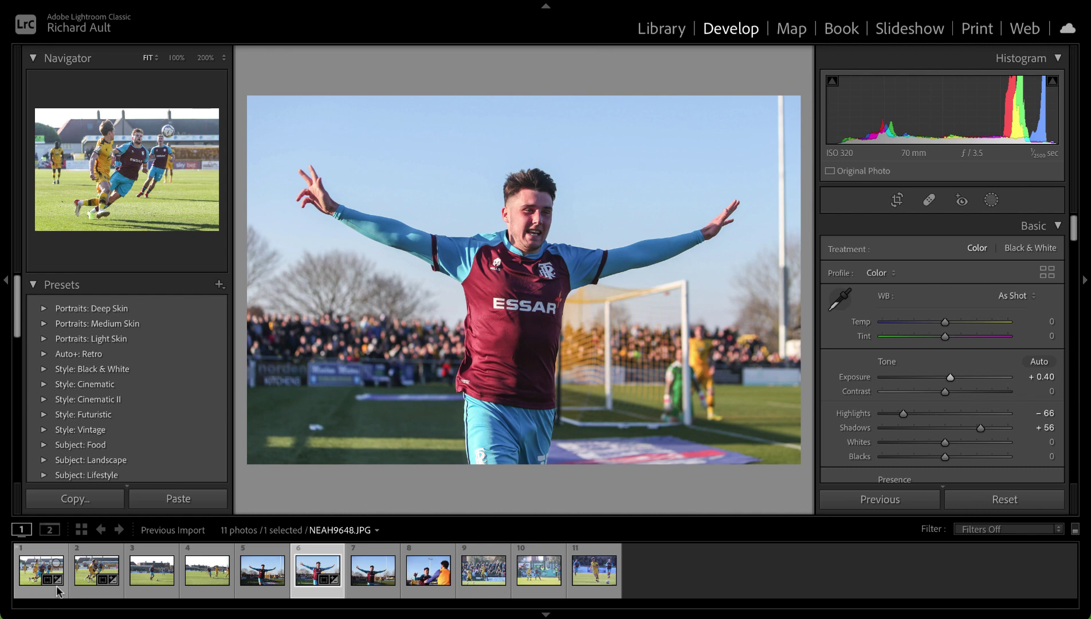
Review the edited second photo and the edited first photo again
left_click(90, 589)
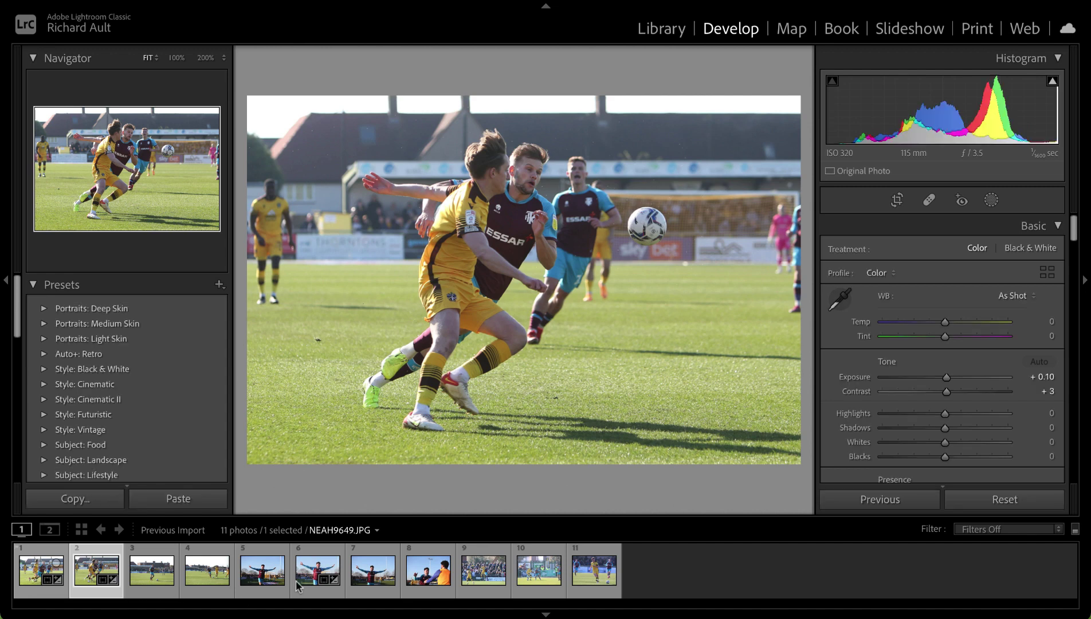
left_click(52, 594)
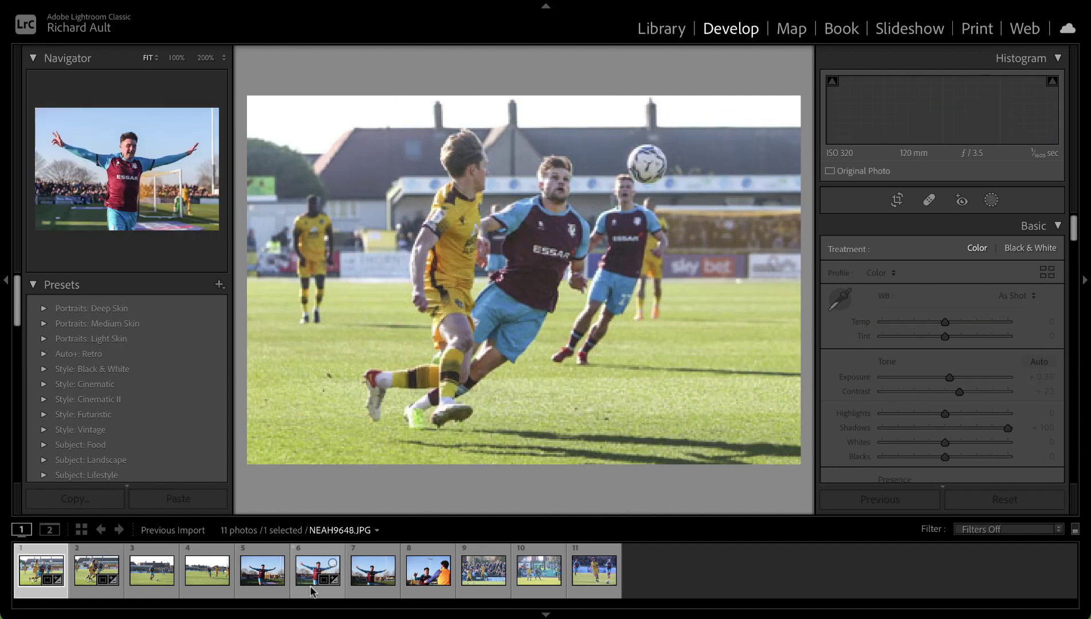
left_click(310, 579)
left_click(105, 596, "ctrl")
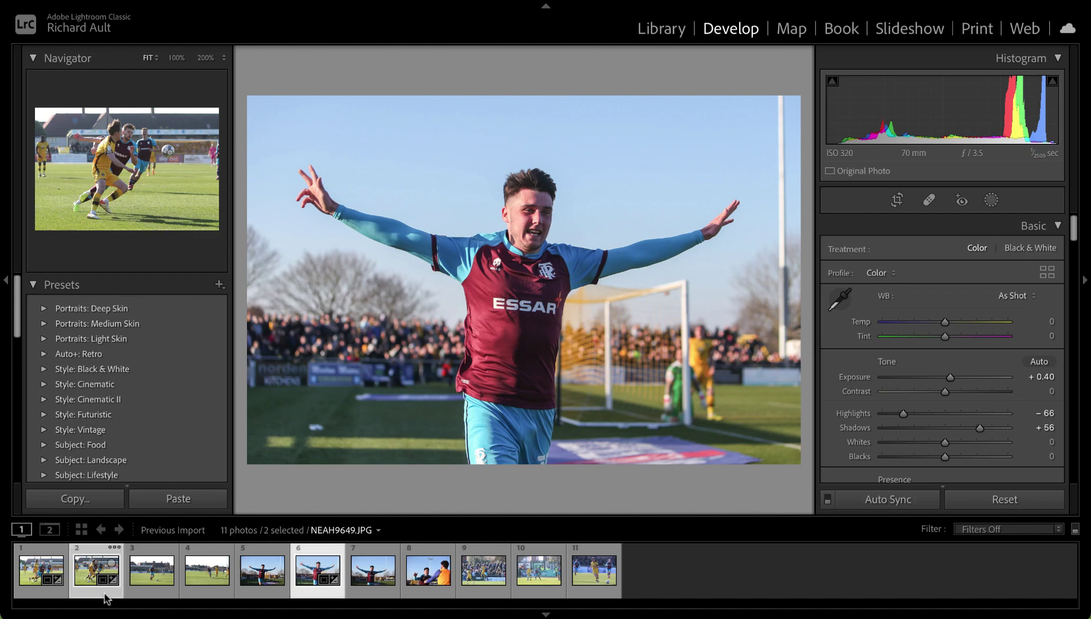
left_click(68, 595, "ctrl")
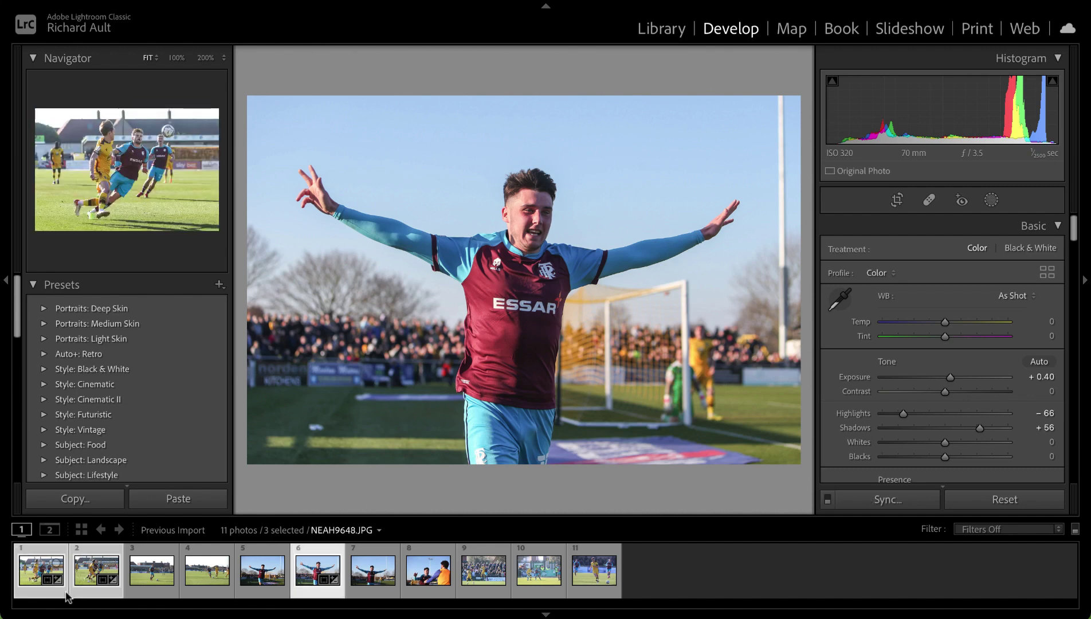
left_click(68, 596)
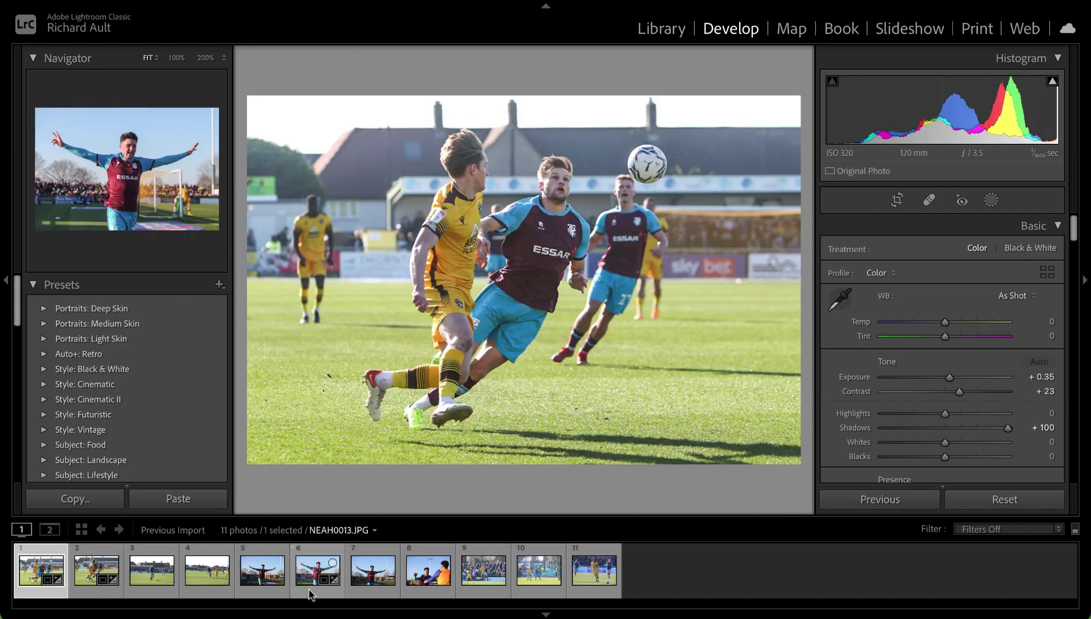
Select the sixth photo, review its export location, file naming and saved Sutton presets in the export settings, and close without exporting
left_click(311, 588)
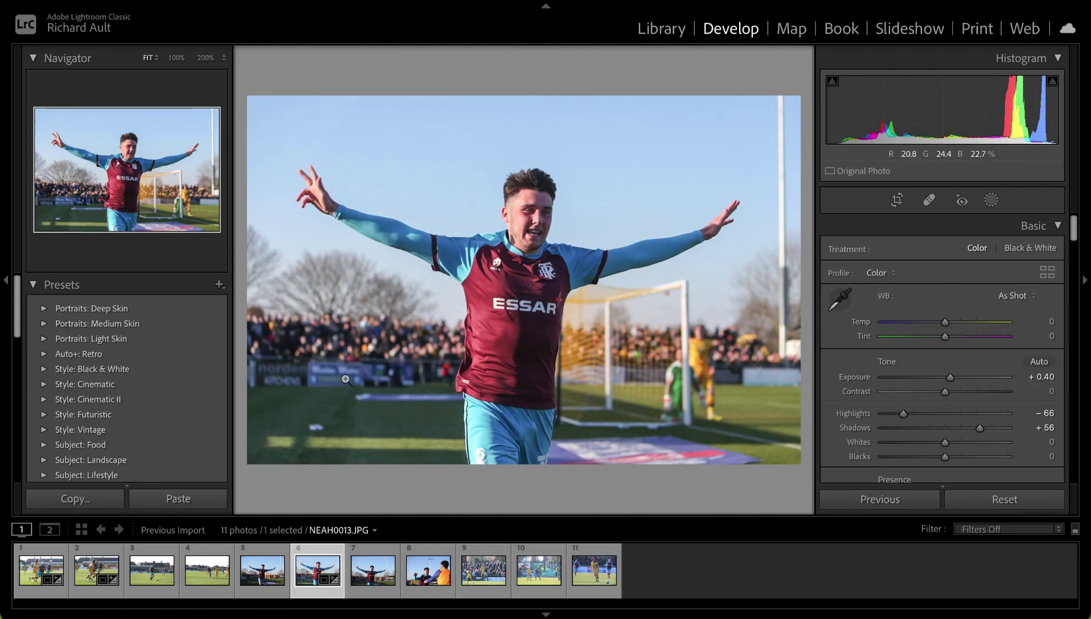
left_click(154, 1)
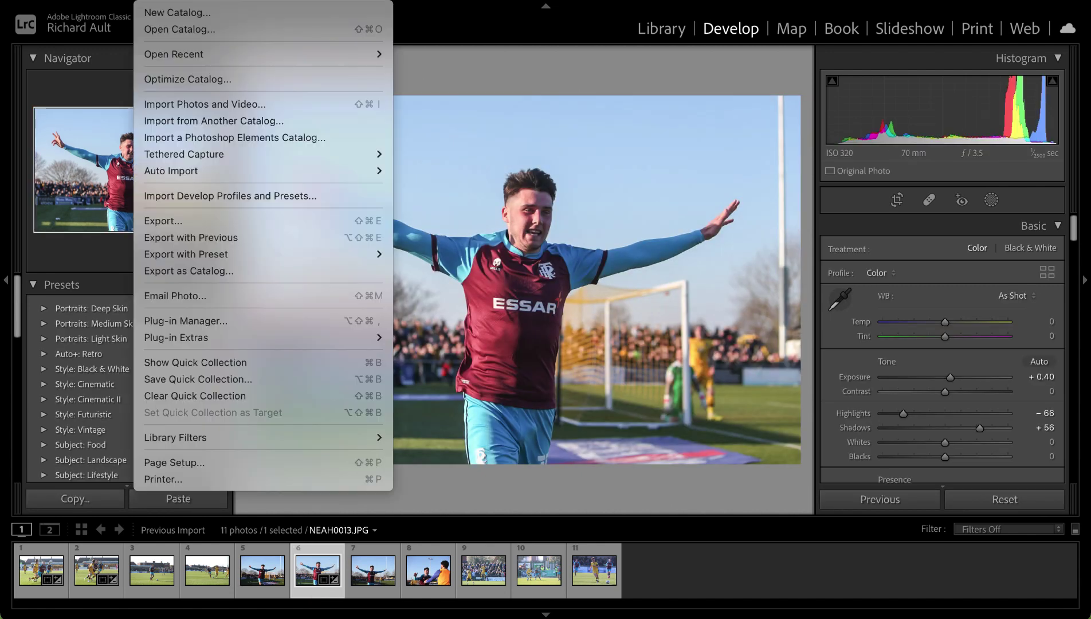
left_click(193, 220)
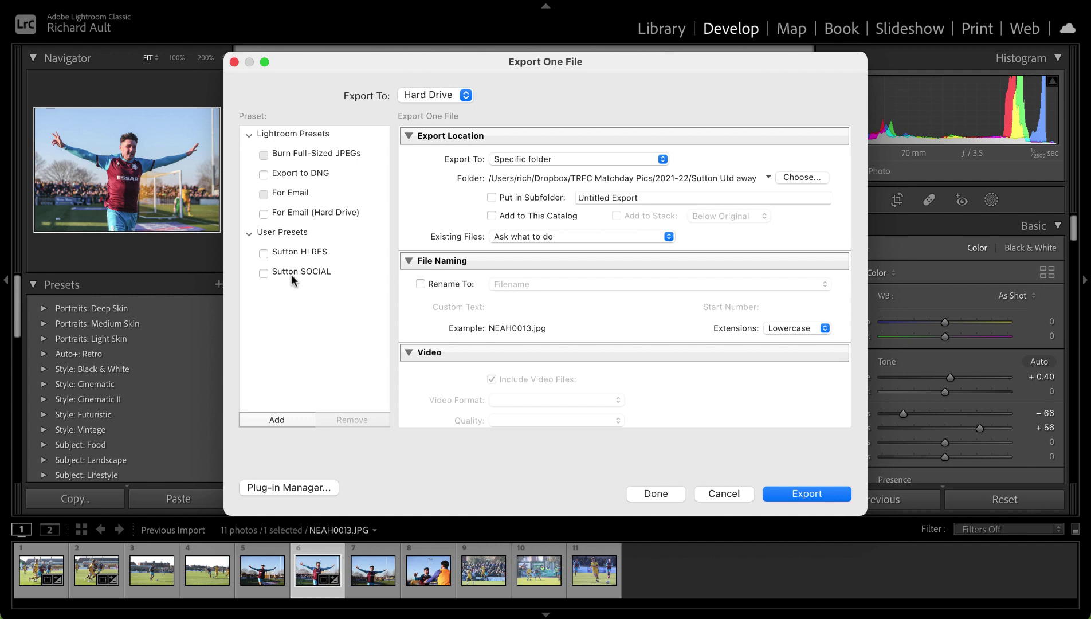
left_click(717, 496)
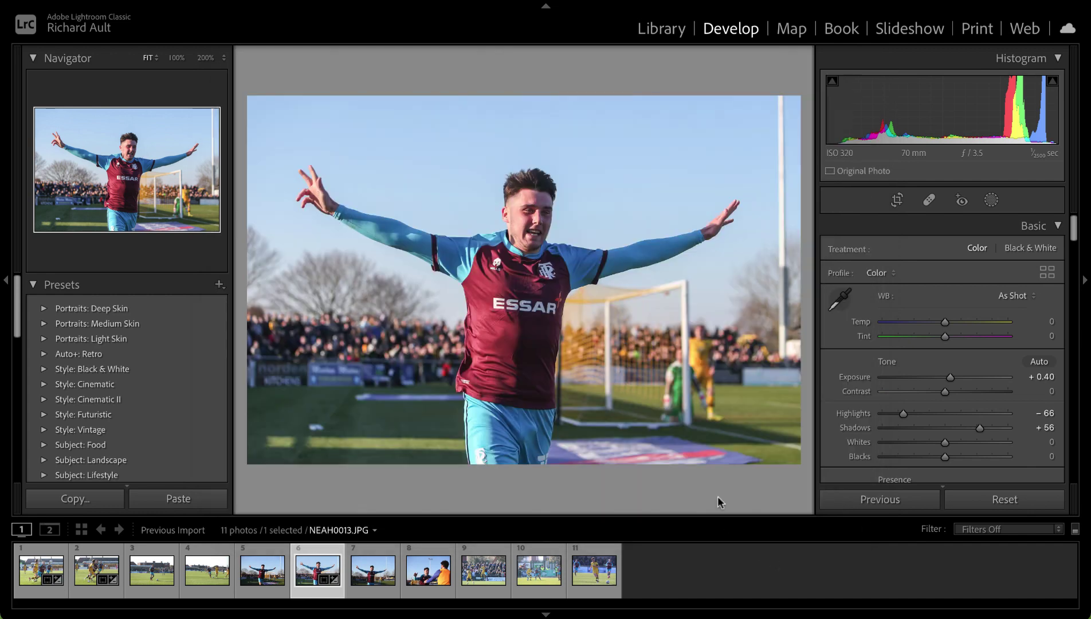
Export the sixth photo using the Sutton HI RES user preset
left_click(151, 3)
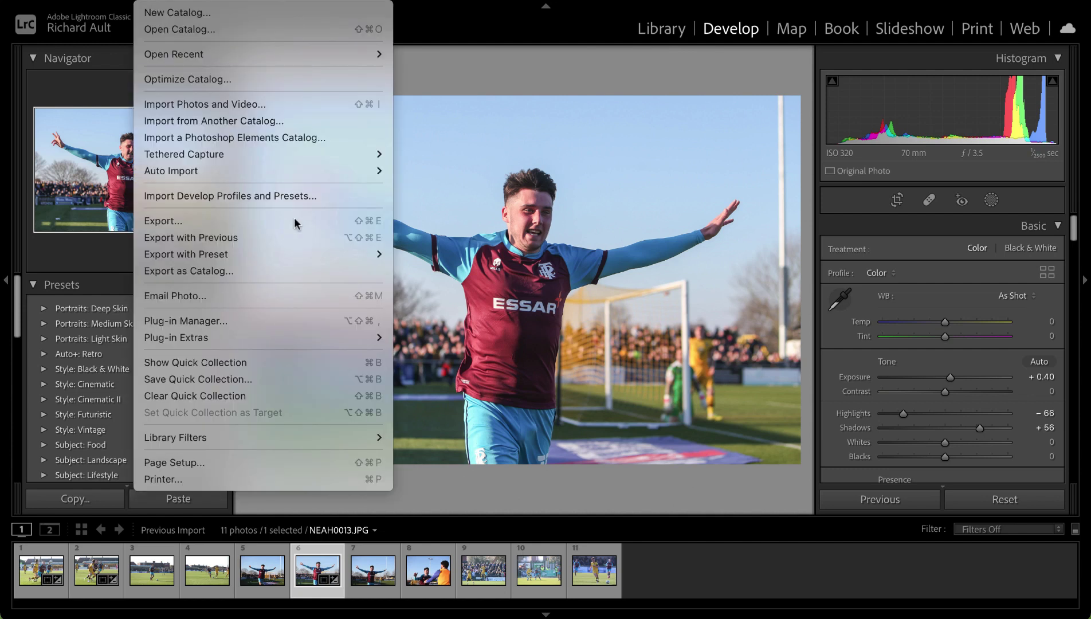
mouse_move(322, 248)
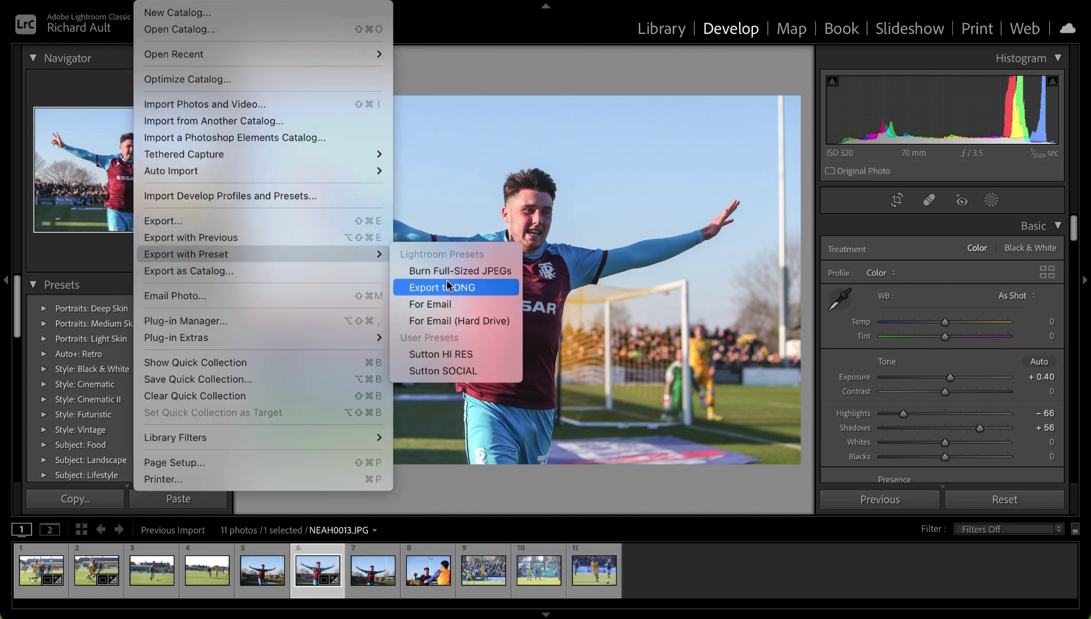
left_click(500, 355)
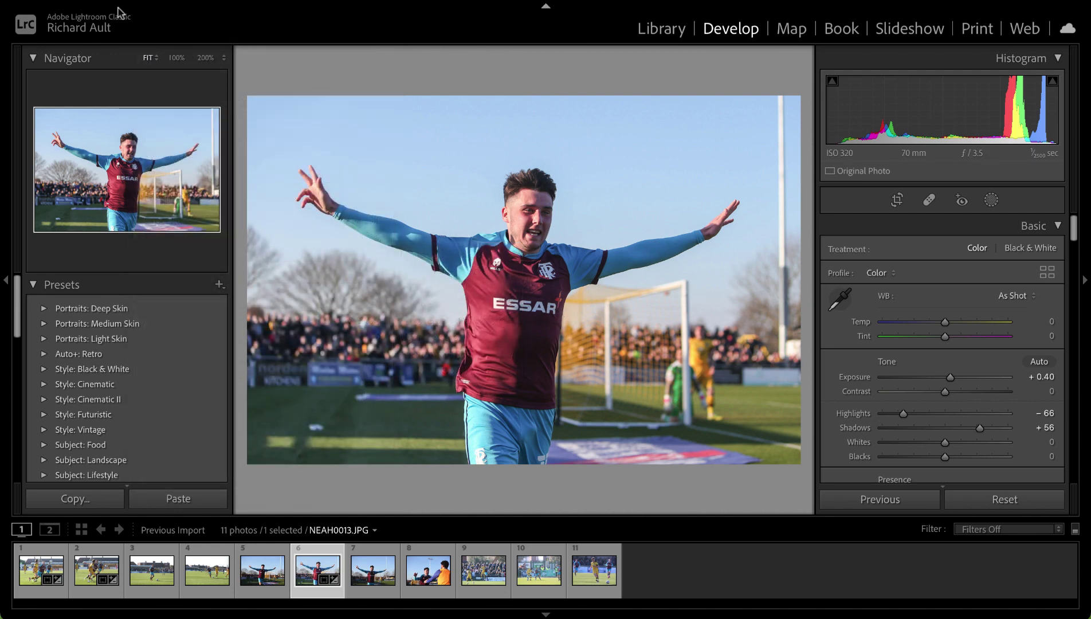
left_click(149, 4)
mouse_move(370, 252)
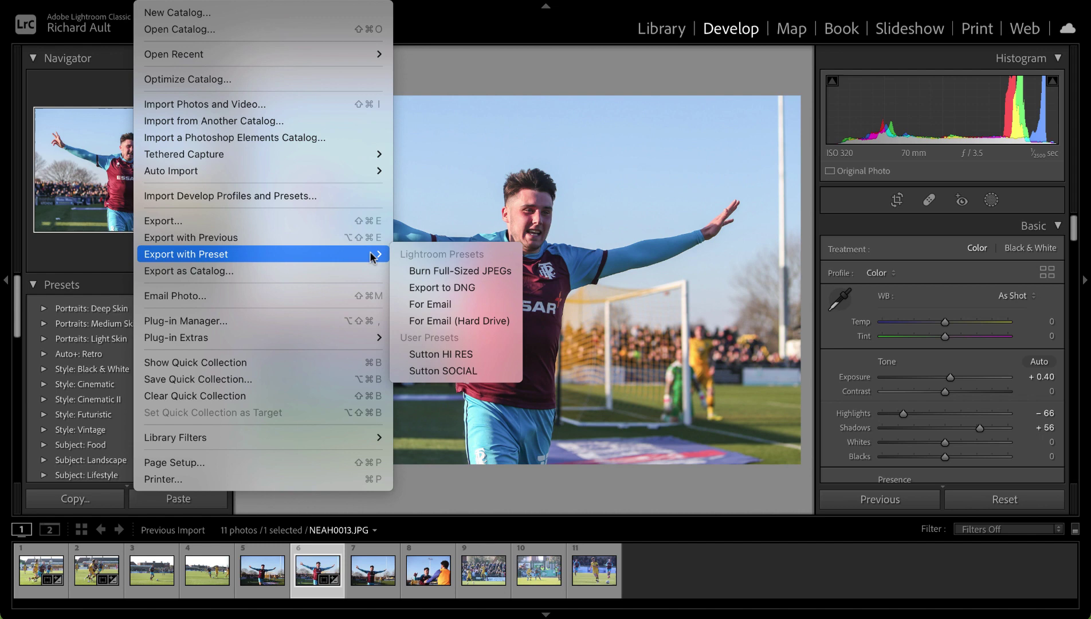
left_click(464, 353)
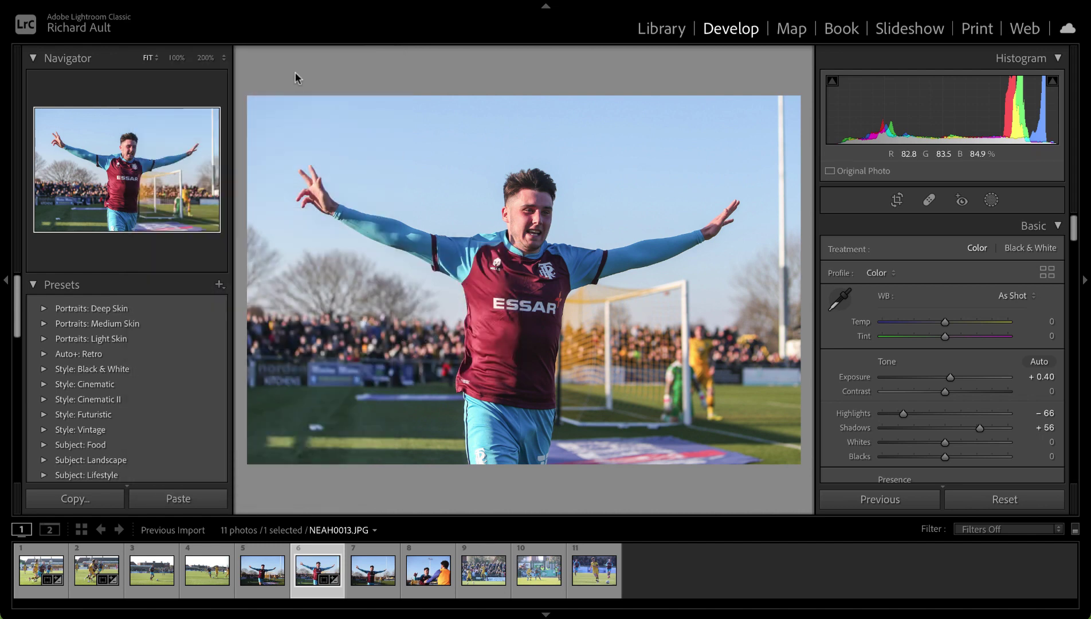
Export the sixth photo using the Sutton SOCIAL user preset
left_click(149, 4)
mouse_move(314, 252)
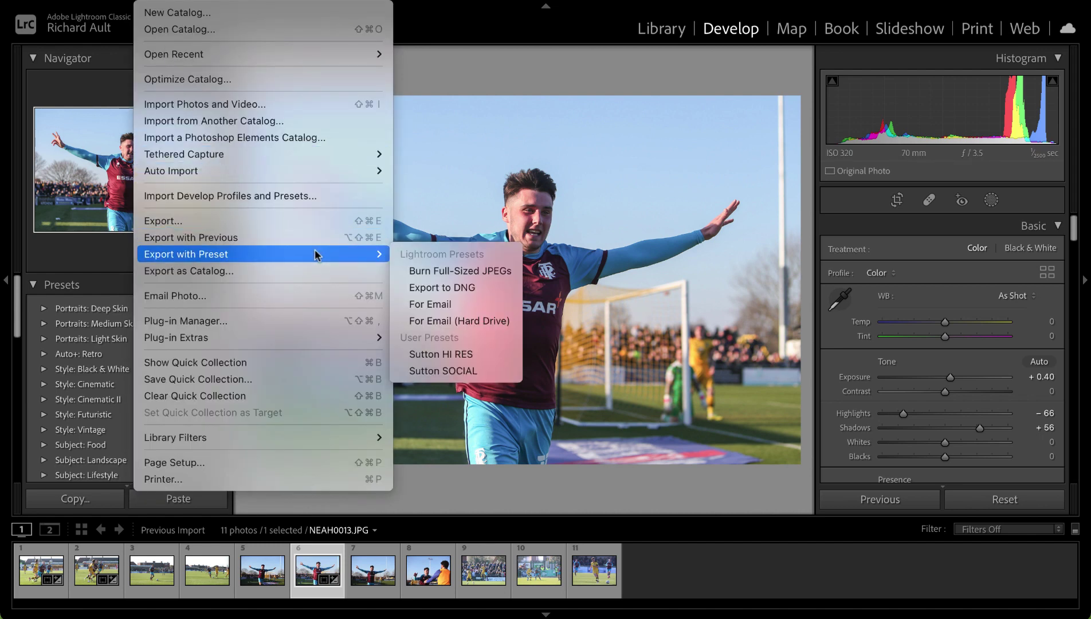
left_click(457, 371)
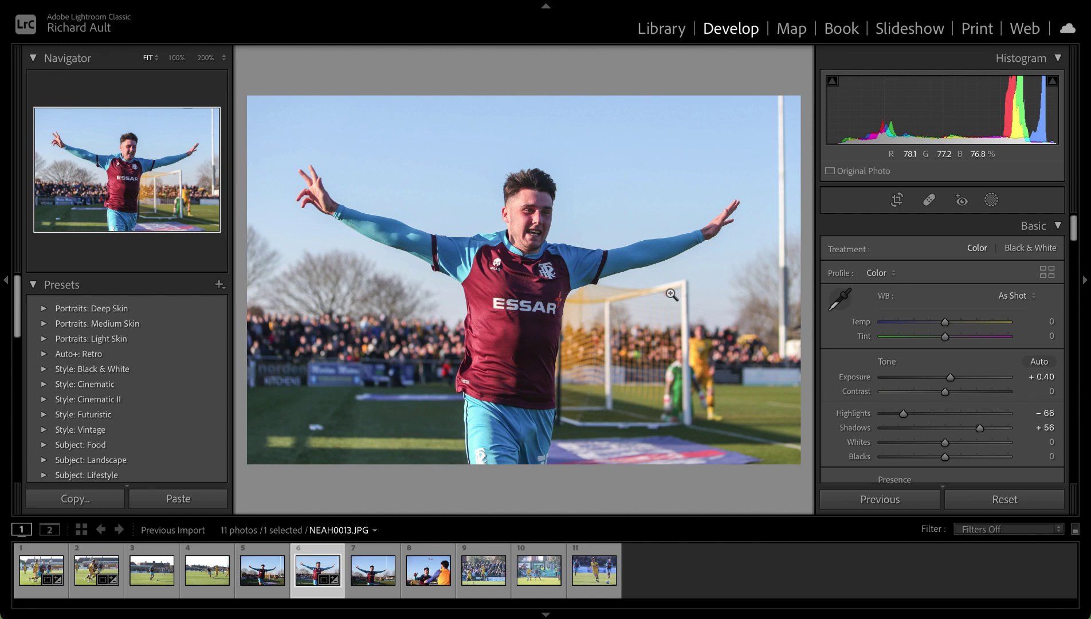
Start exporting the sixth photo with the previous export settings and cancel that export
left_click(149, 4)
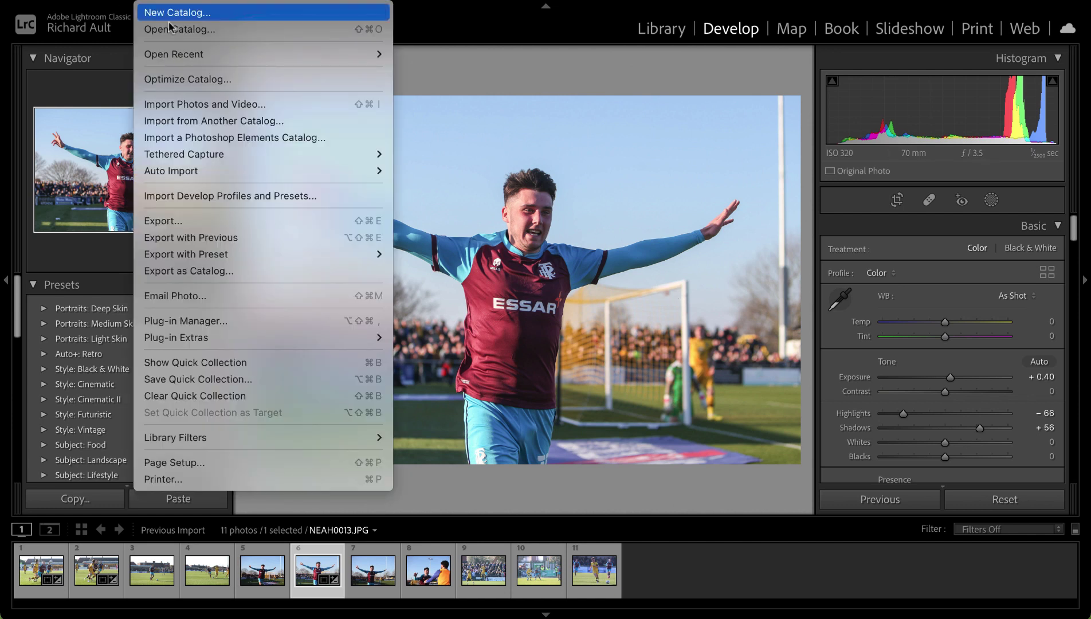
left_click(267, 236)
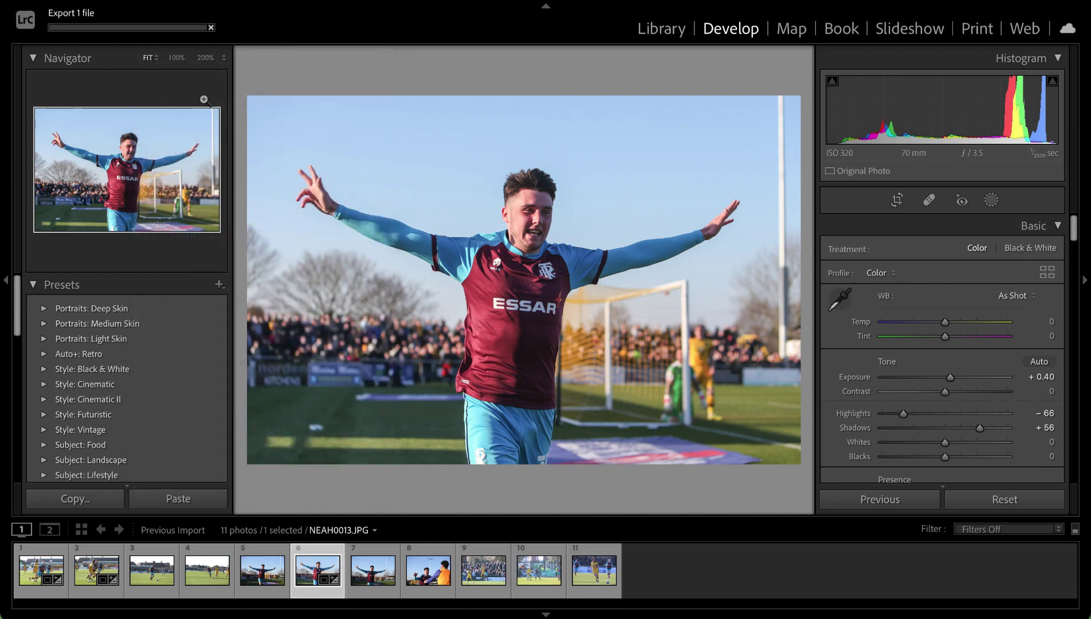
left_click(210, 27)
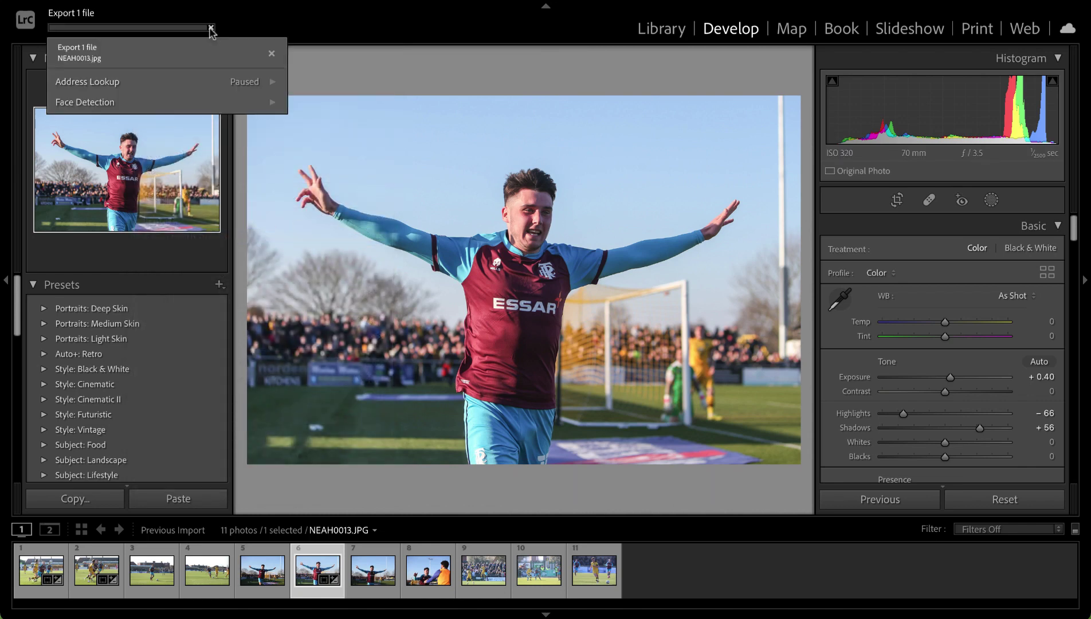
left_click(210, 27)
Try enabling the Sutton HI RES and Sutton SOCIAL presets together for a batch export of the sixth photo, and clear both
left_click(159, 4)
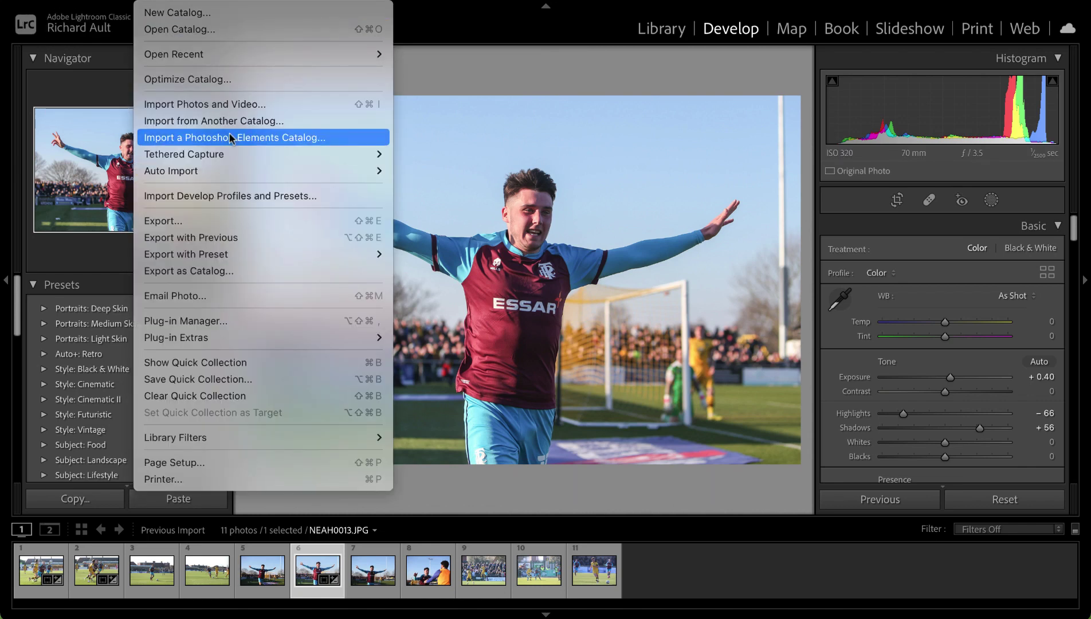
left_click(270, 221)
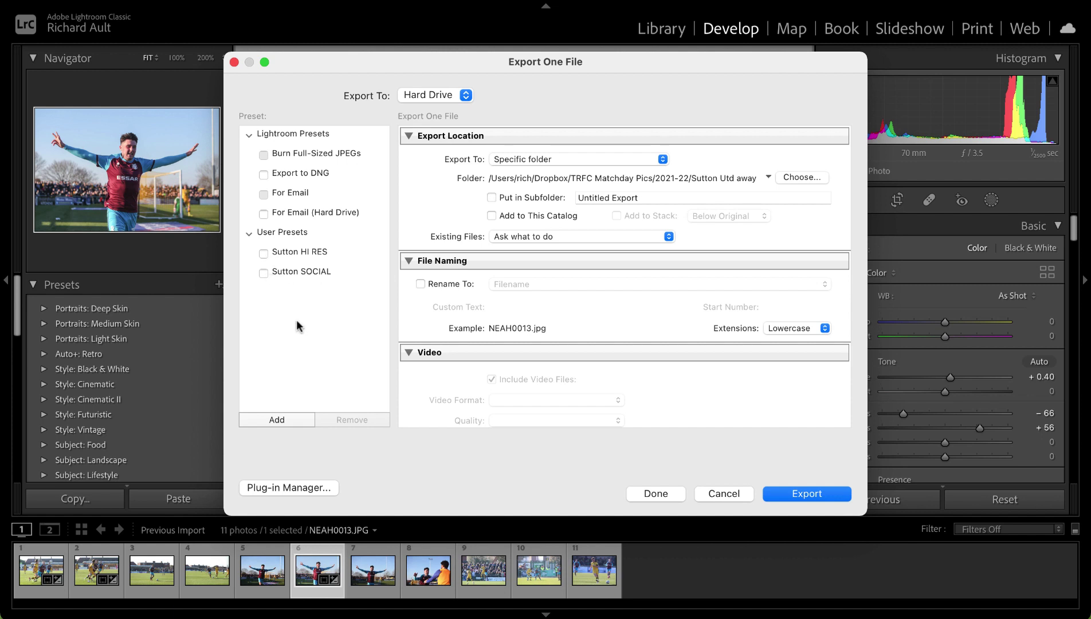
left_click(264, 254)
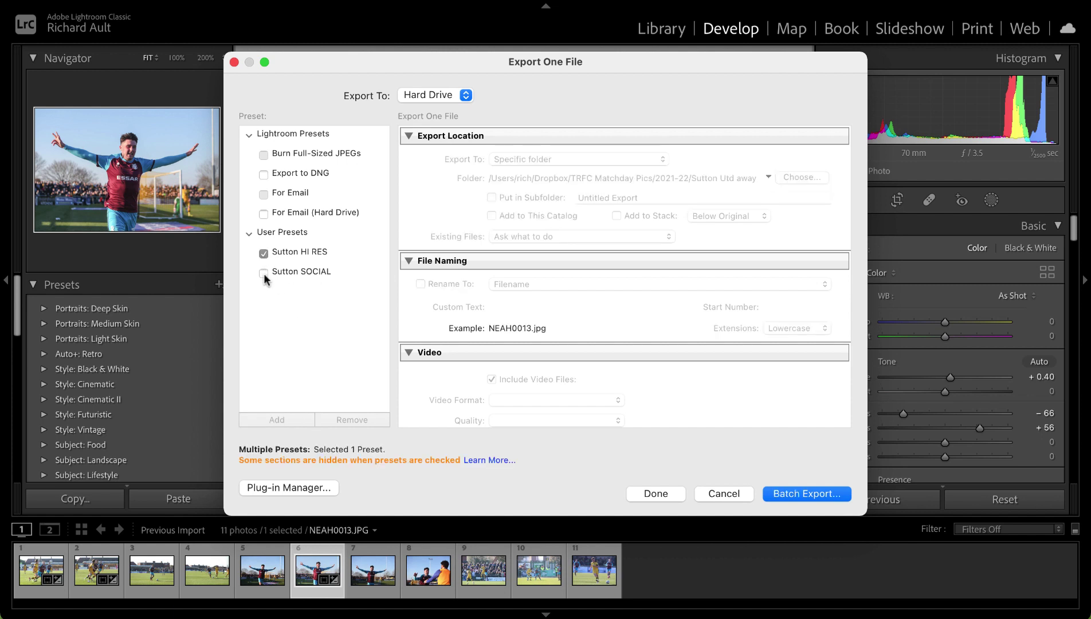
left_click(264, 273)
left_click(263, 252)
left_click(264, 273)
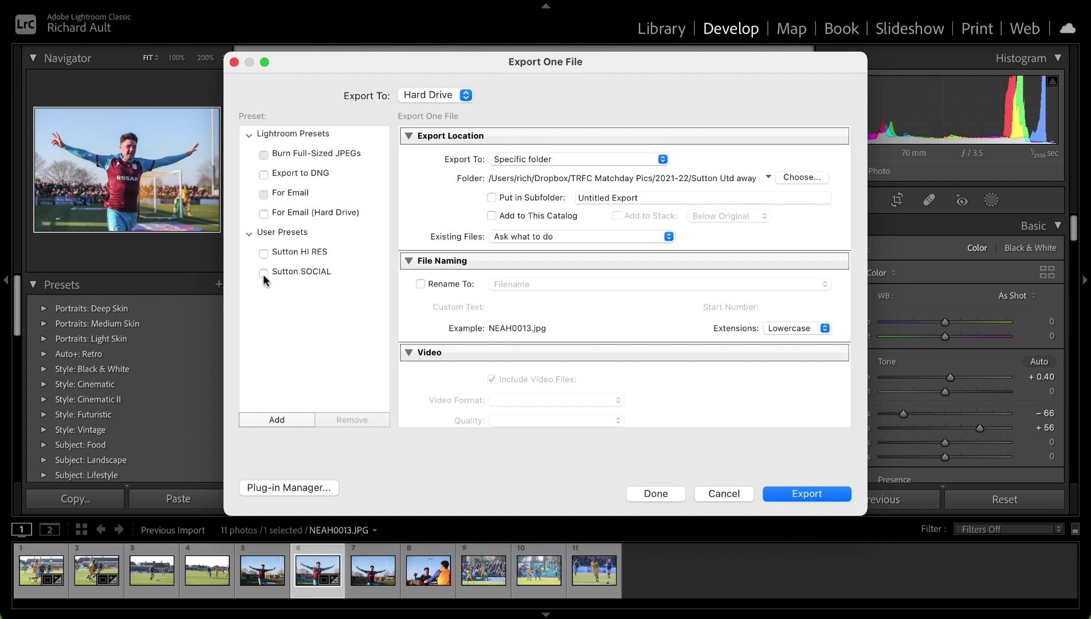
Switch to Finder and open the 2021-22 folder within TRFC Matchday Pics in Dropbox
left_click(91, 598)
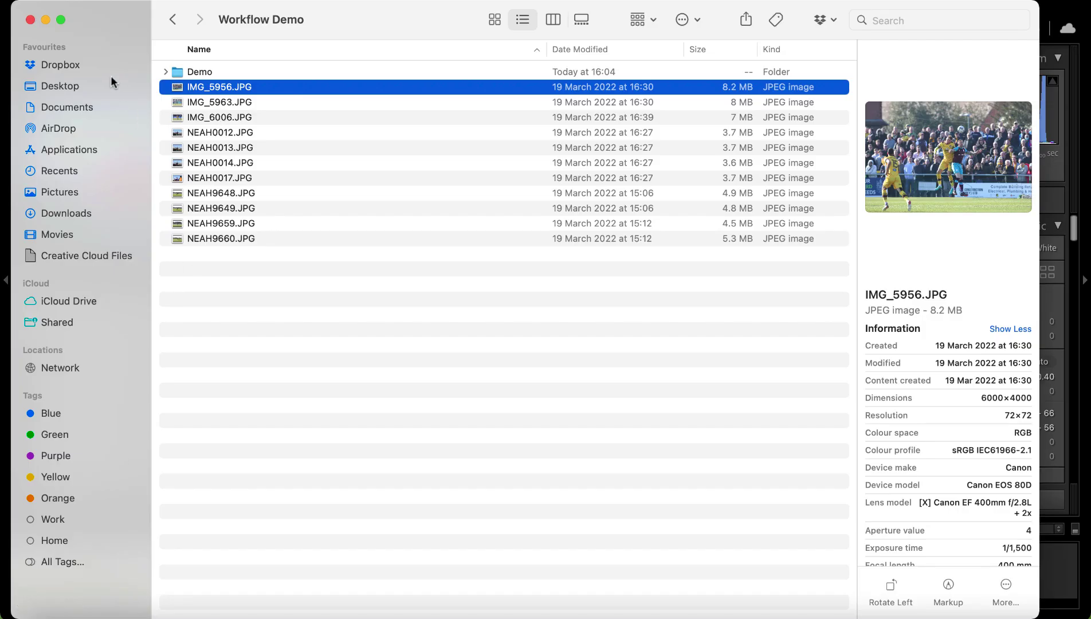
left_click(99, 62)
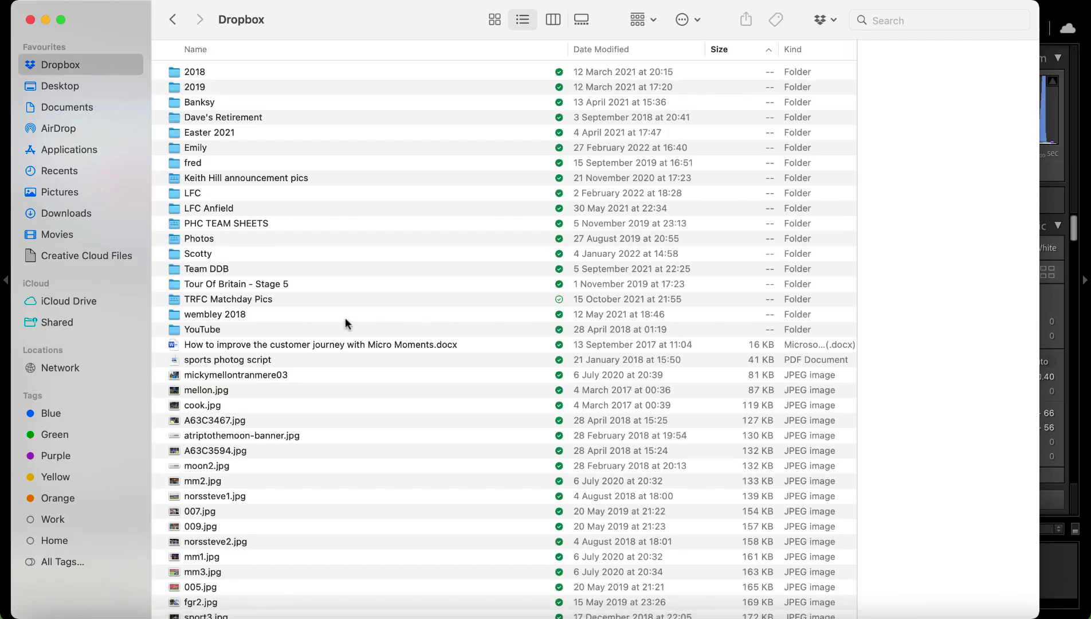
double_click(302, 299)
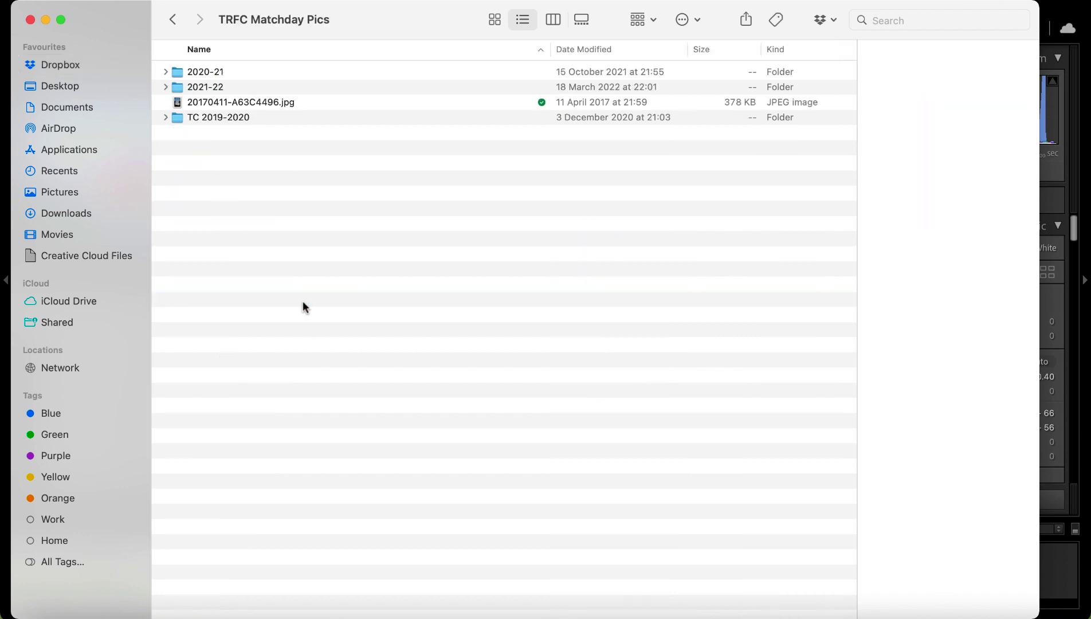
left_click(254, 86)
double_click(255, 87)
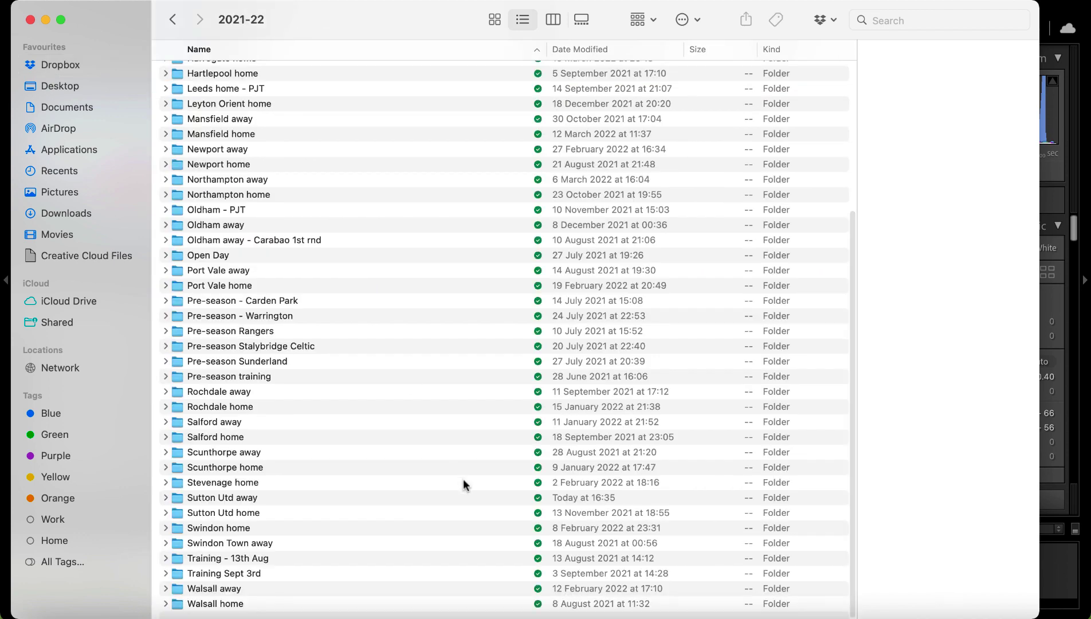
Look through the match folders, view the contents of Forest Green away, and return to the 2021-22 folder
scroll(463, 483, "up", 3)
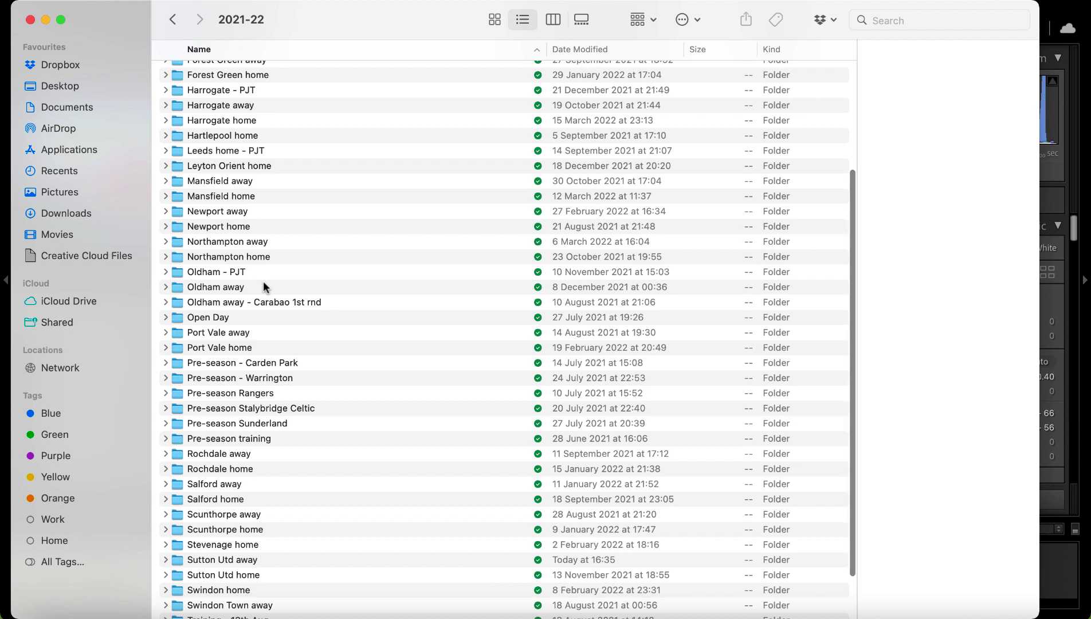
scroll(263, 281, "up", 5)
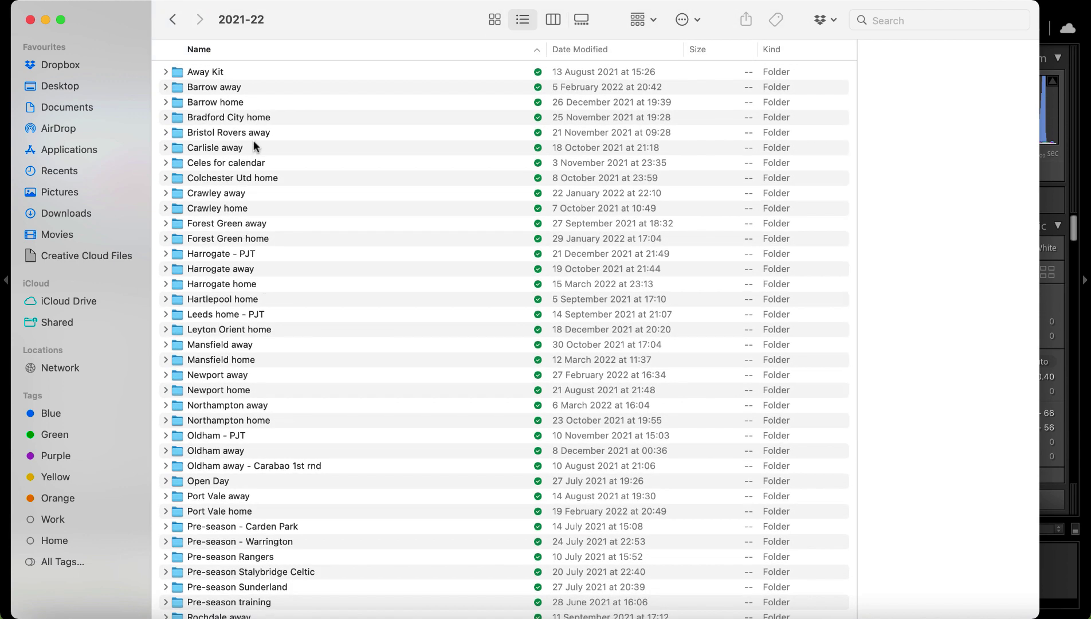
left_click(275, 223)
double_click(275, 223)
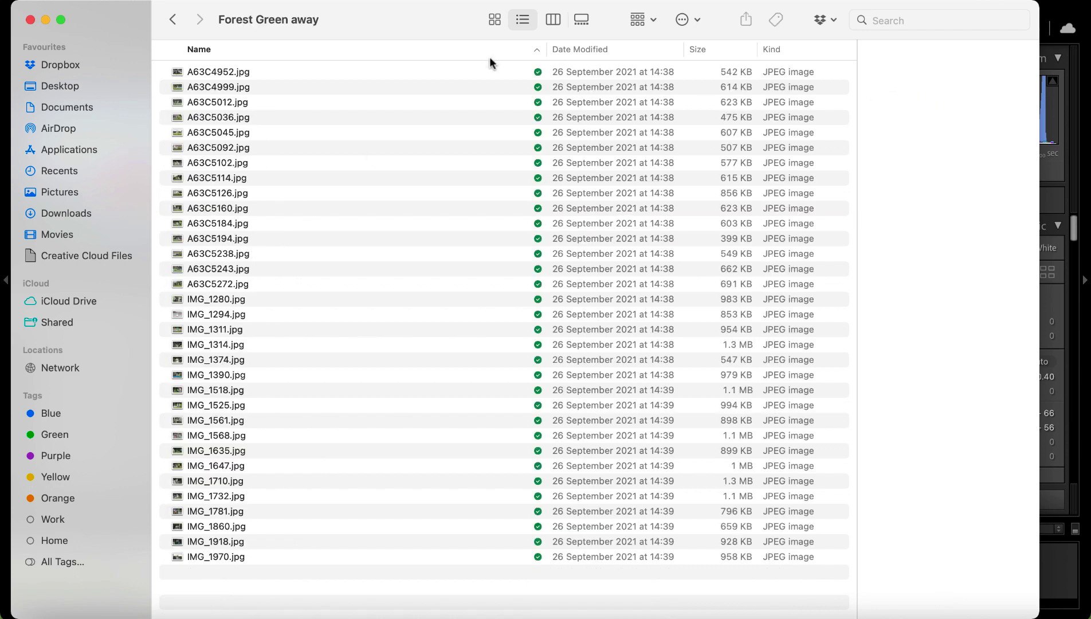
scroll(336, 315, "down", 2)
left_click(173, 19)
Open the Sutton Utd away folder and sort its files by name in descending order
scroll(304, 372, "down", 3)
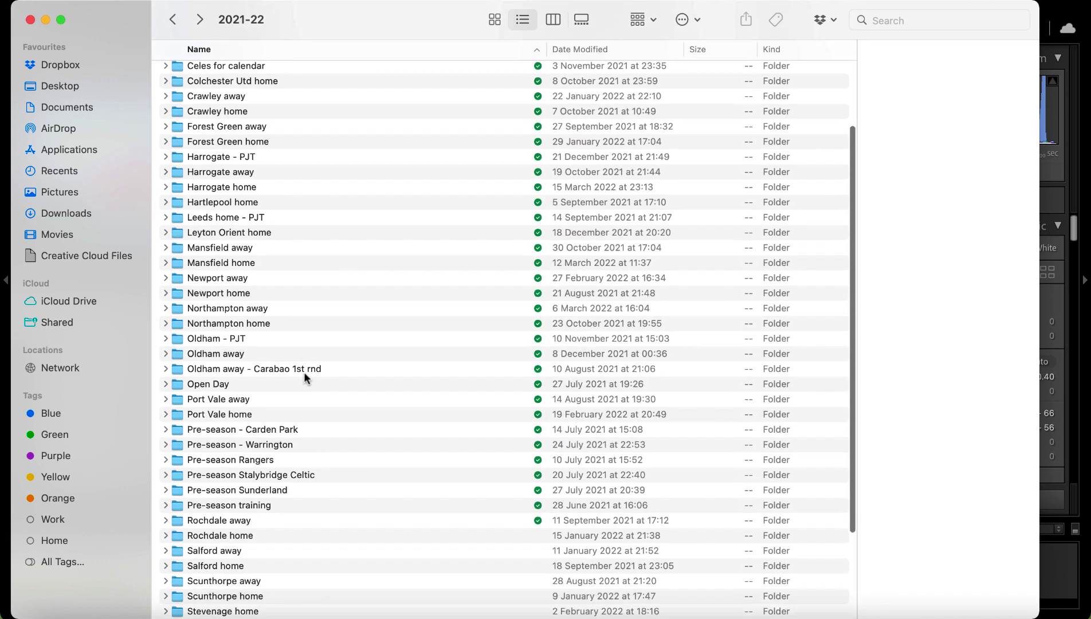
scroll(304, 372, "down", 5)
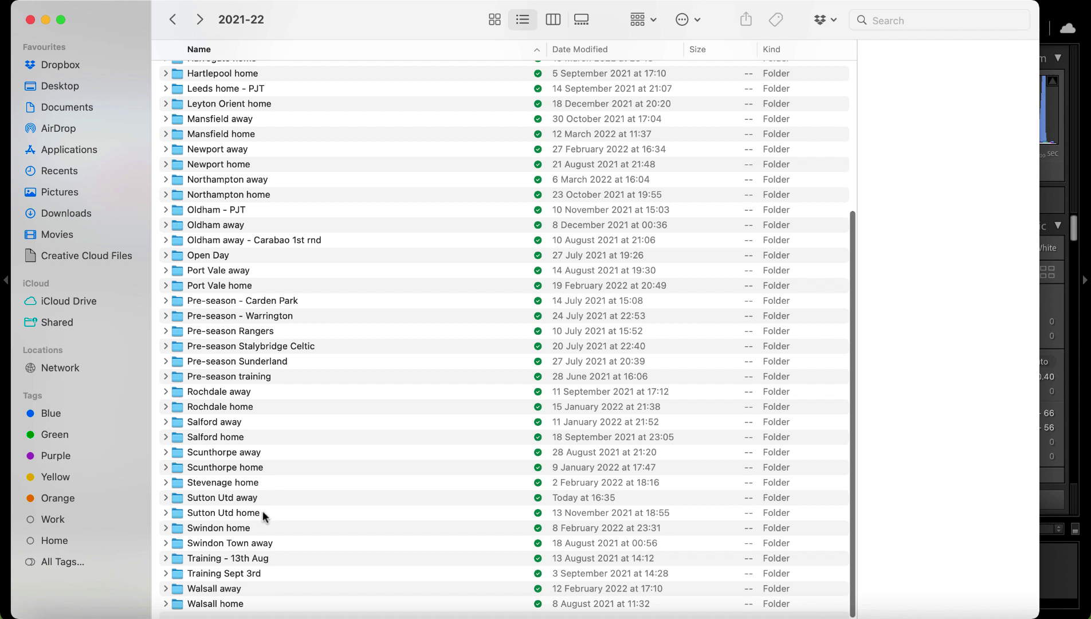
double_click(244, 501)
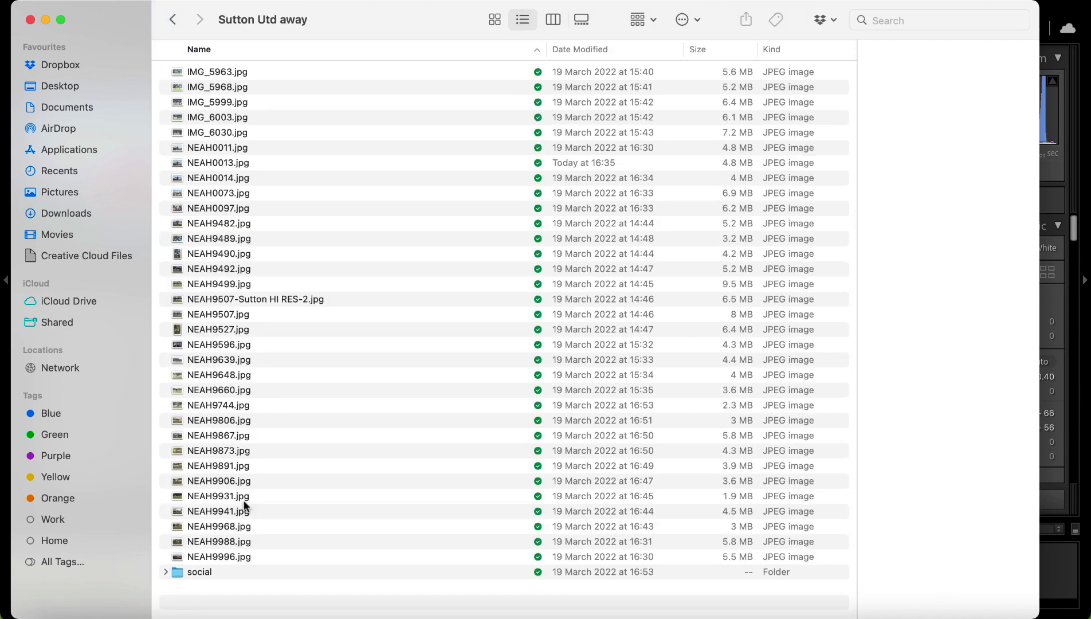
left_click(270, 49)
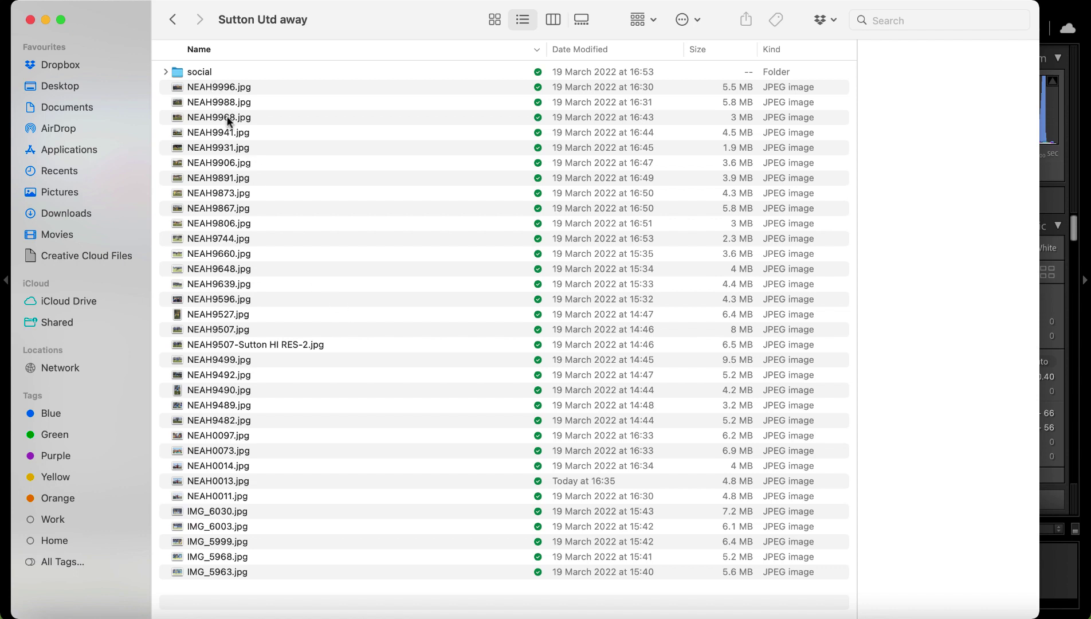
Show the Sutton Utd away folder as icons and select the celebrating player's photo NEAH0011.jpg to view its details
left_click(495, 21)
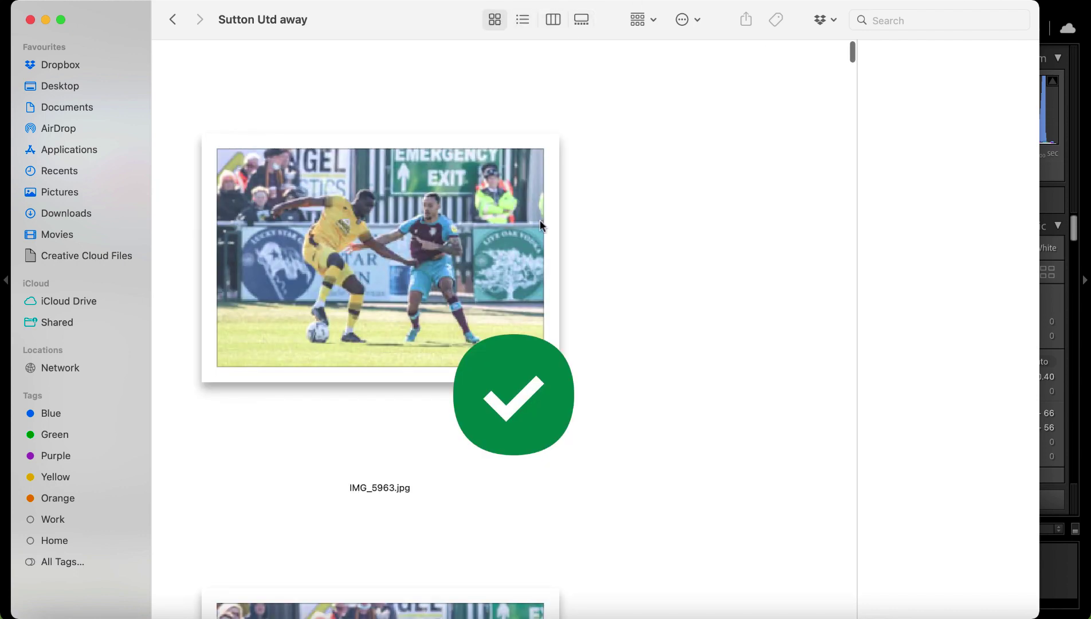
scroll(580, 378, "down", 5)
scroll(581, 378, "down", 15)
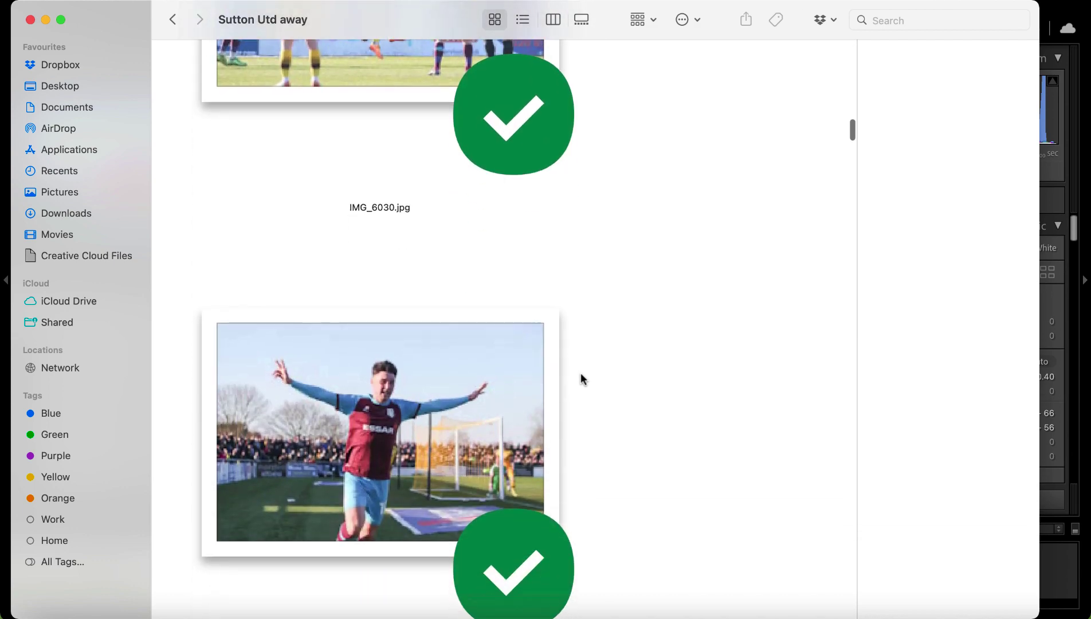
left_click(458, 381)
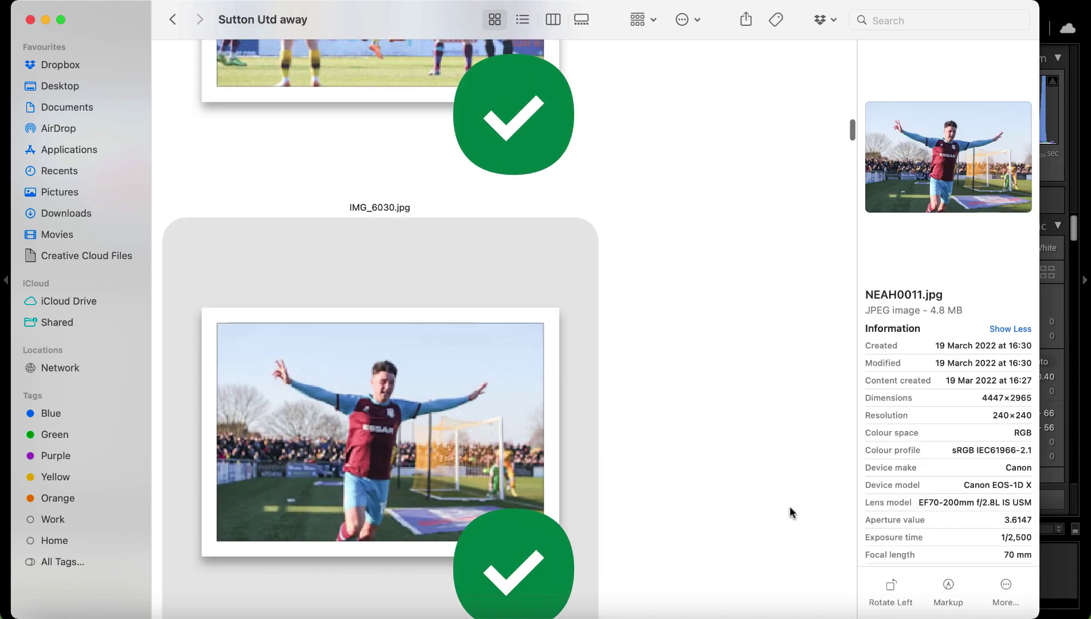
Examine the image dimensions, camera and exposure details of NEAH0011.jpg in the Sutton Utd away folder
scroll(973, 530, "down", 6)
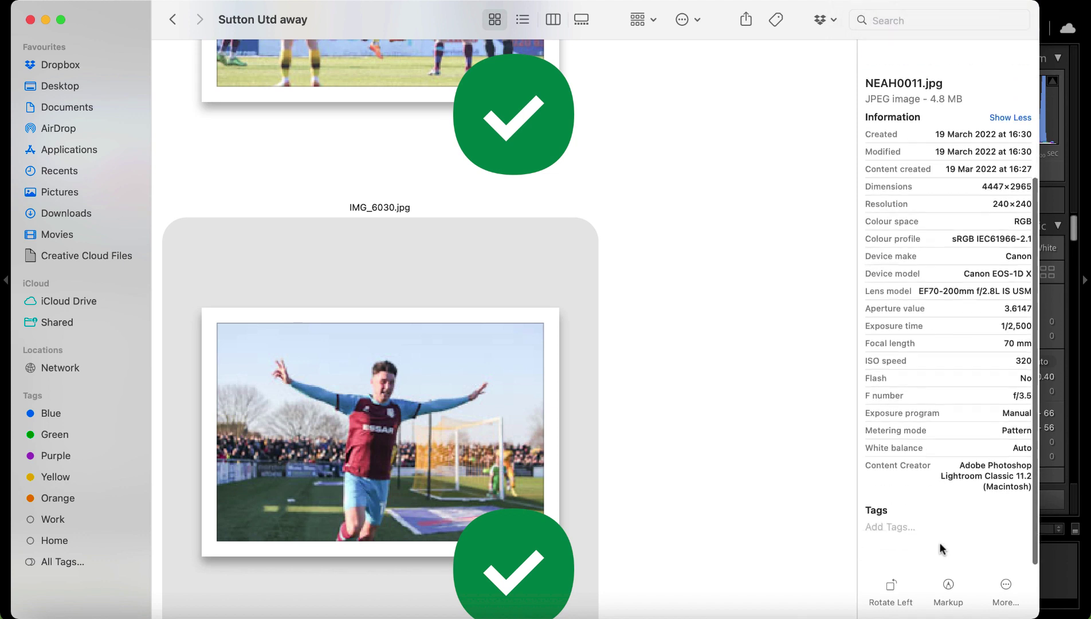
scroll(940, 544, "up", 3)
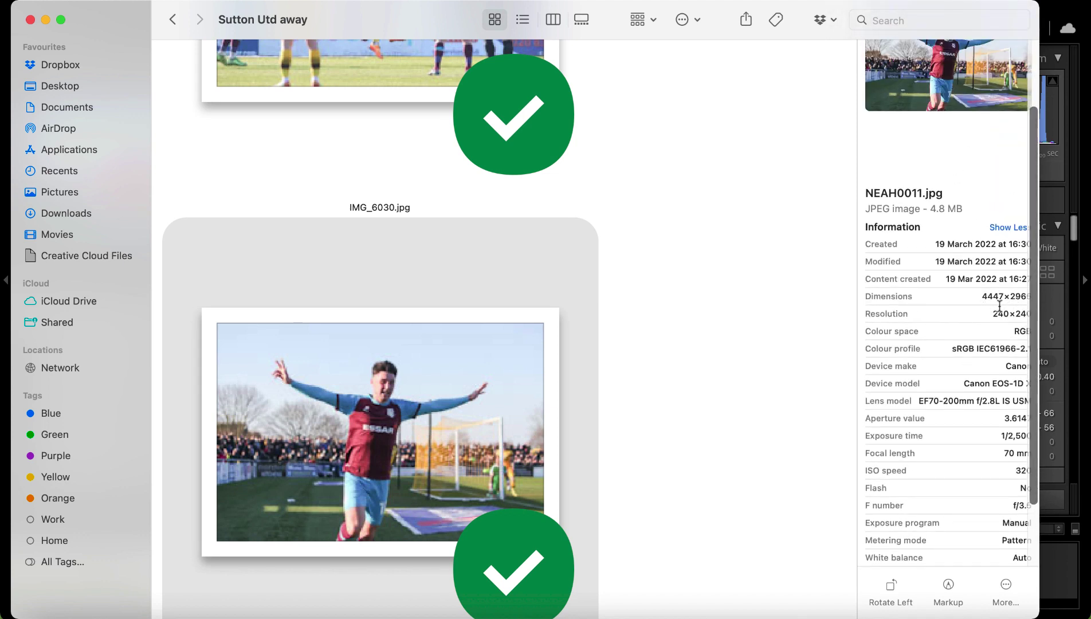
scroll(667, 288, "up", 6)
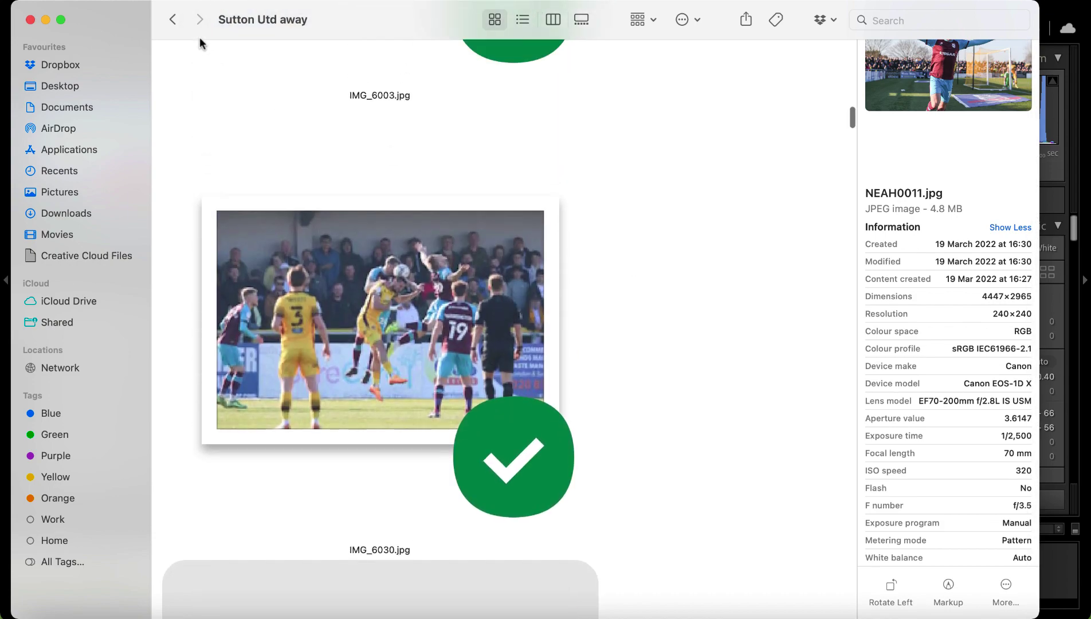
scroll(293, 119, "down", 15)
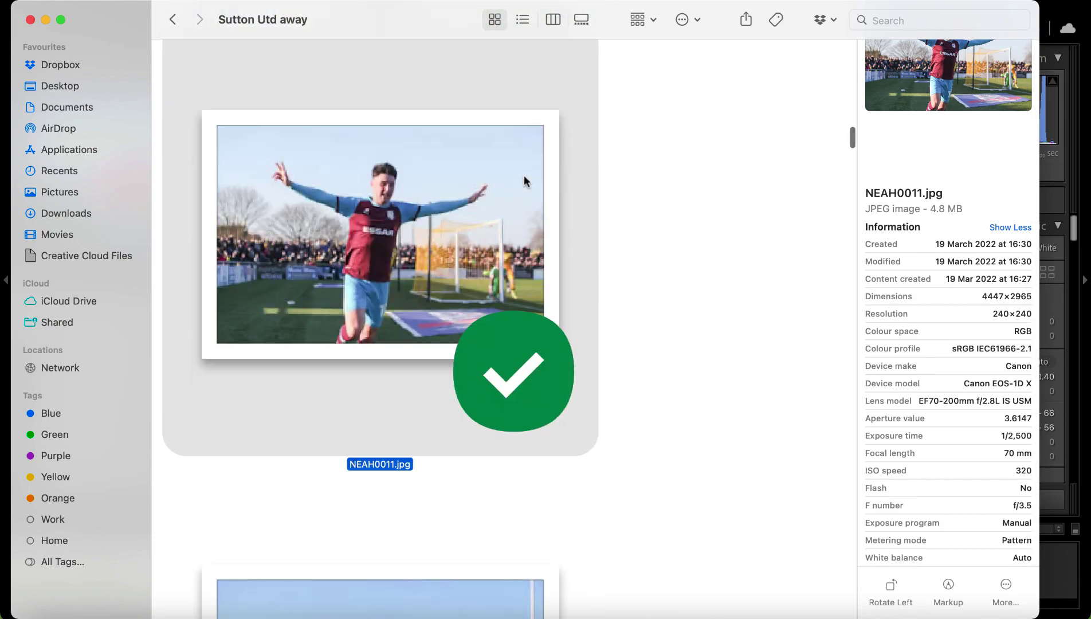
Switch the Sutton Utd away folder to a list, open its social subfolder and show that folder's photos as icons
left_click(521, 19)
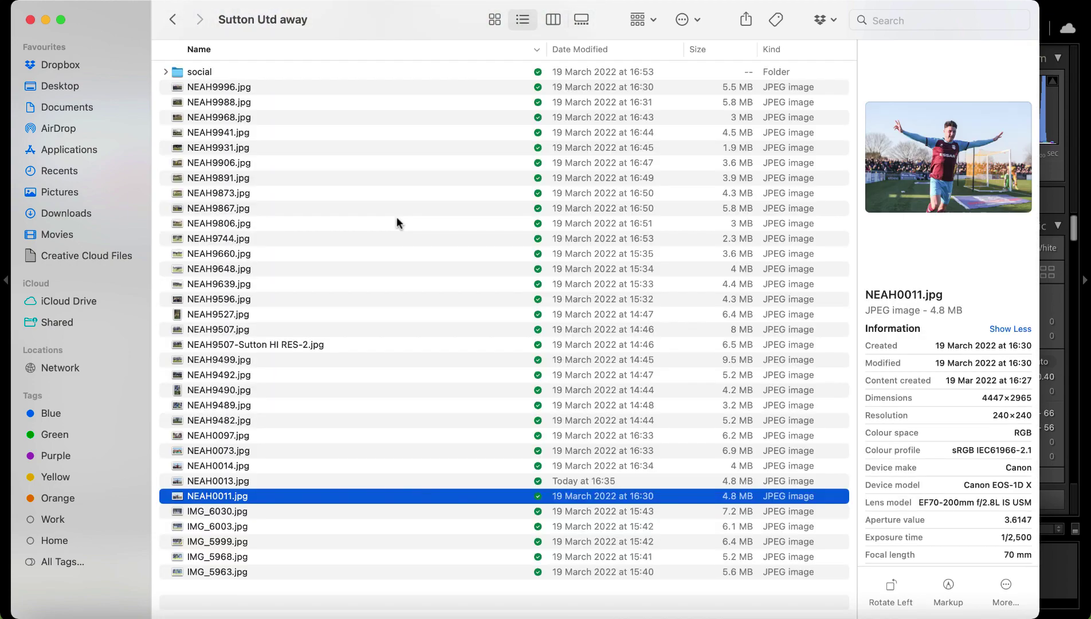
left_click(209, 72)
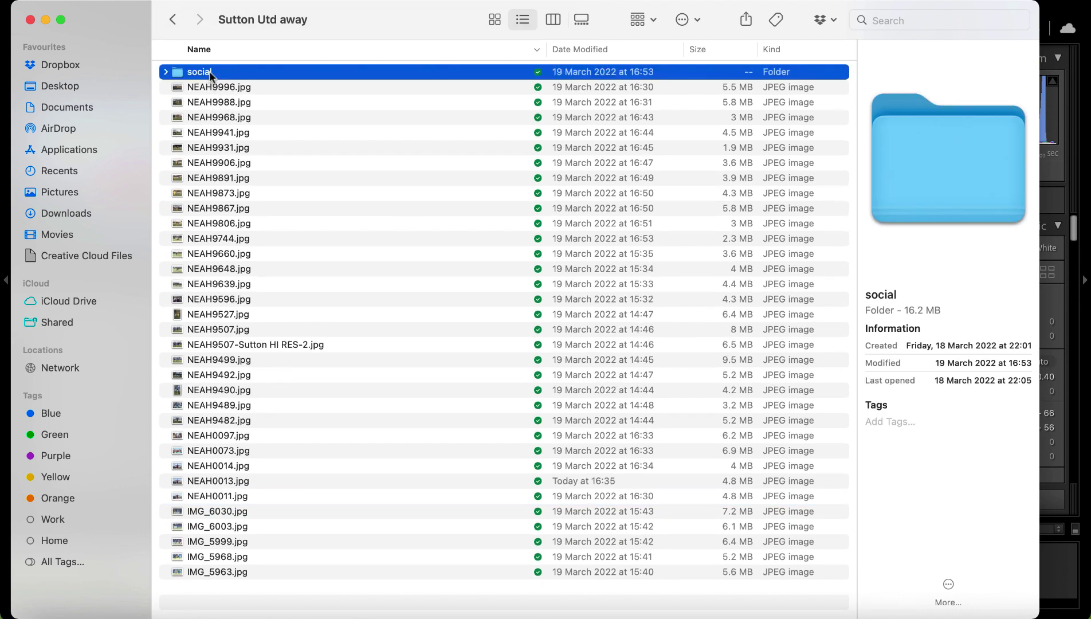
double_click(208, 71)
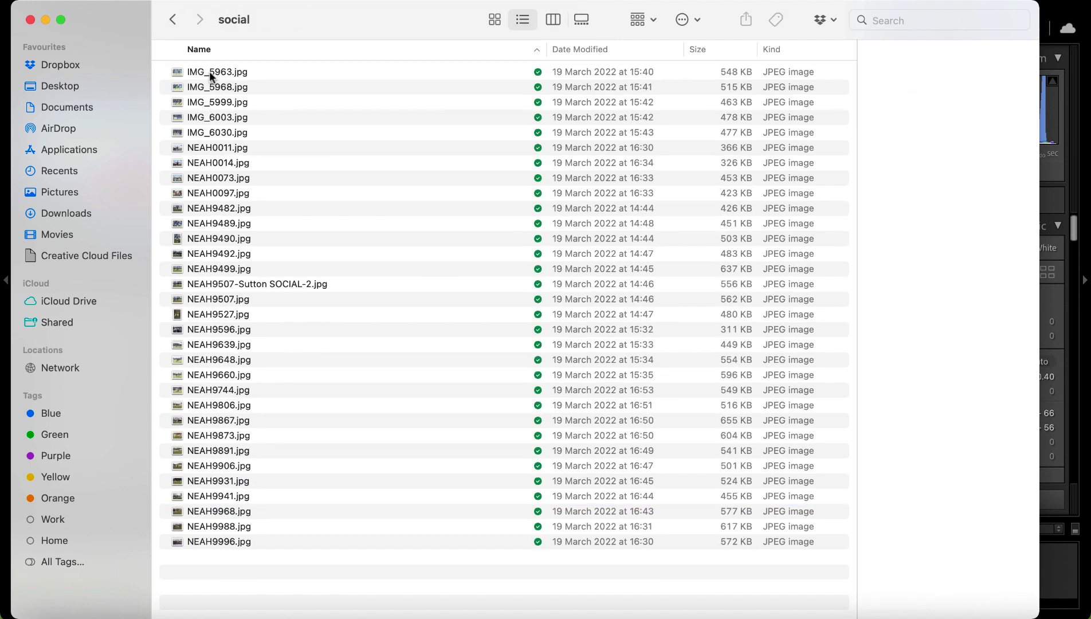
left_click(493, 19)
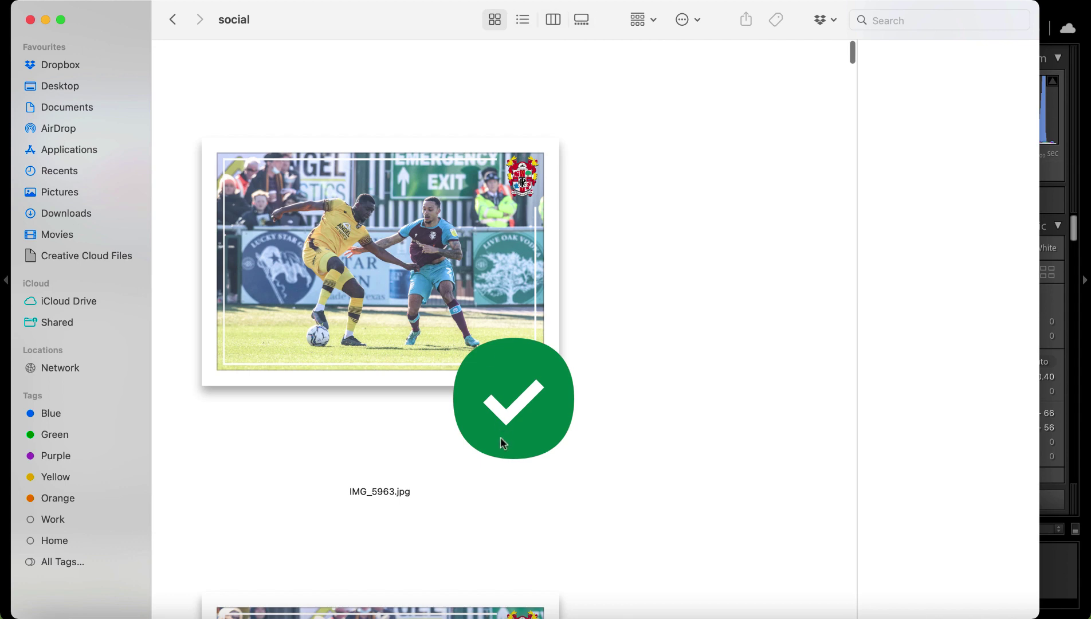
Select IMG_5968.jpg in the social folder and check its pixel dimensions, highlighting them in the file information
scroll(503, 441, "down", 8)
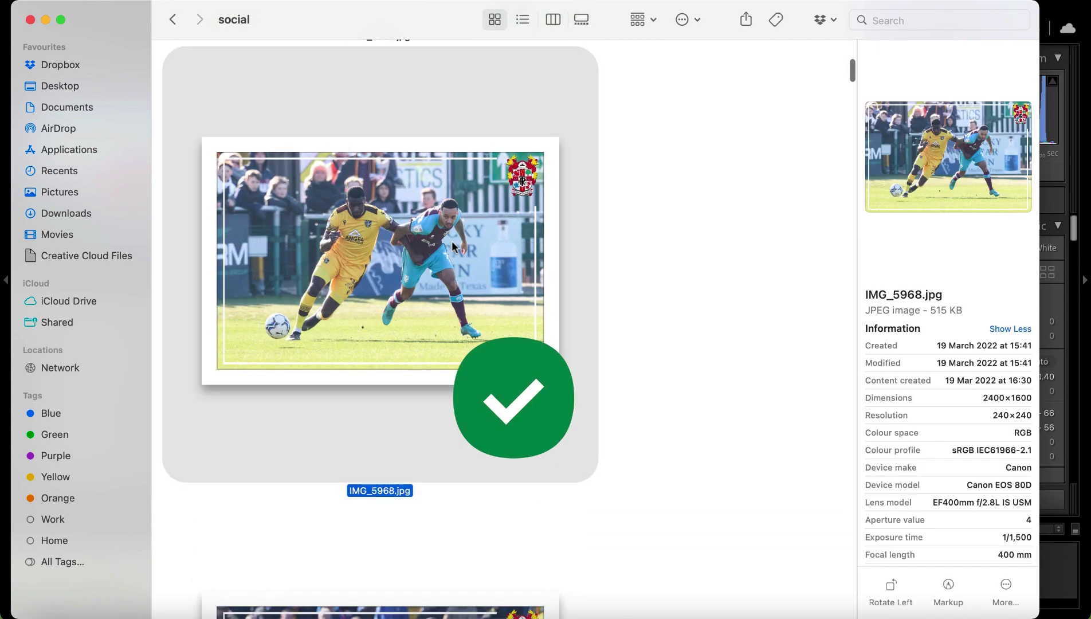
left_click(455, 247)
left_click_drag(982, 397, 1017, 394)
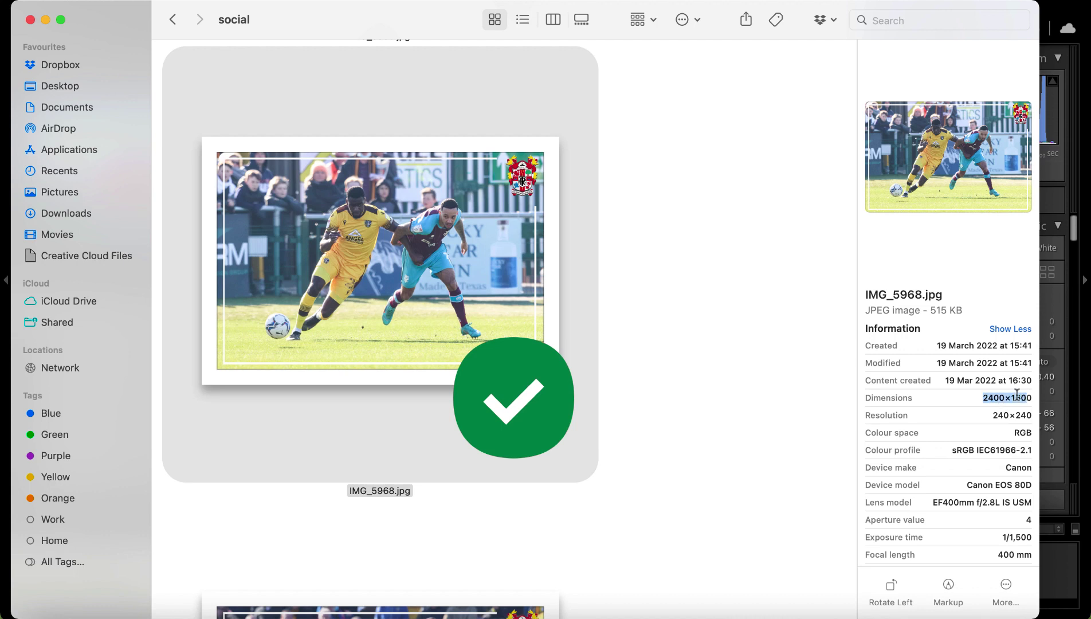
left_click(818, 288)
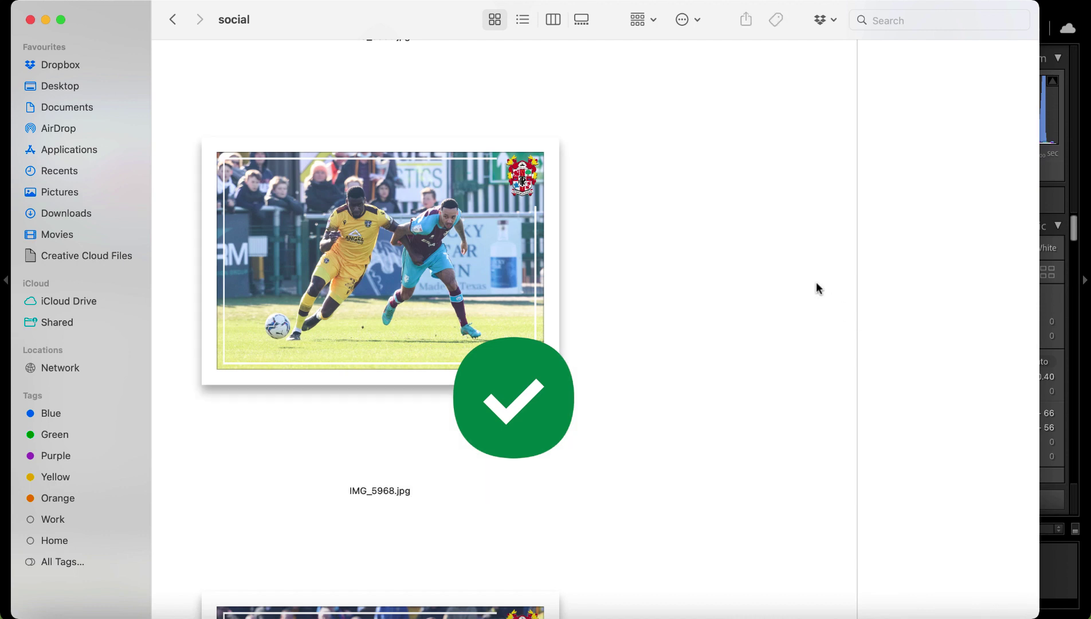
Open IMG_5968.jpg at full size to inspect its border and club crest watermark, and close it
left_click(476, 244)
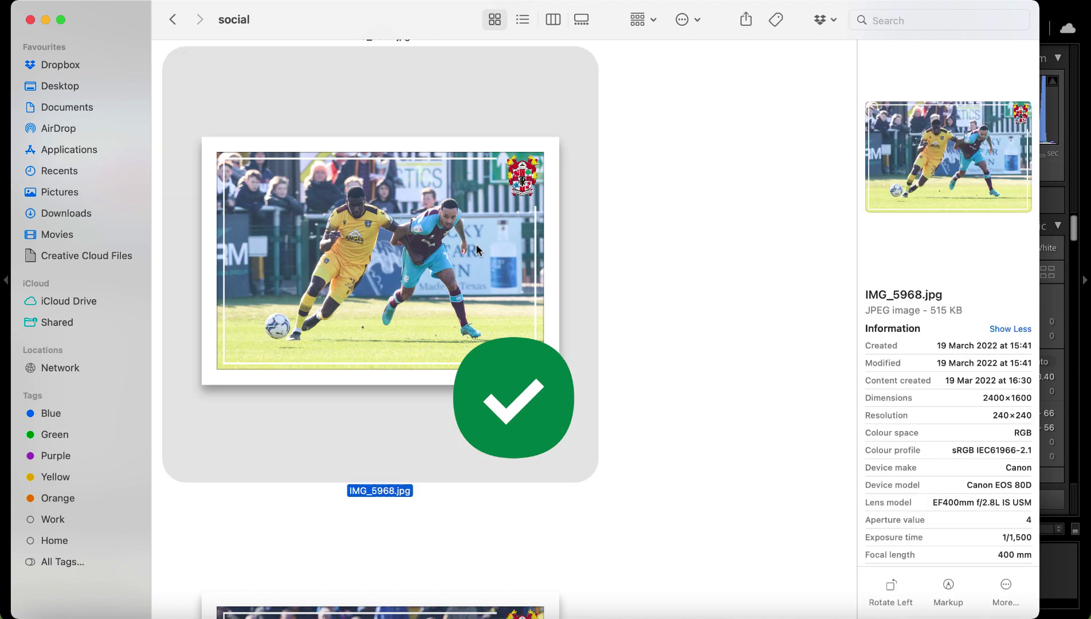
double_click(476, 243)
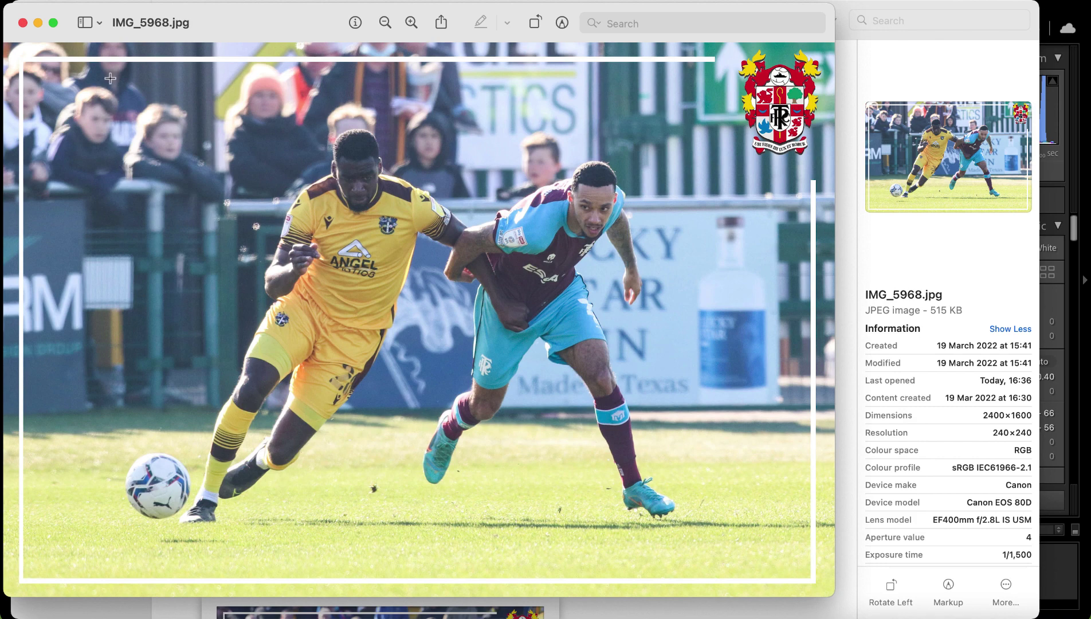
left_click(23, 22)
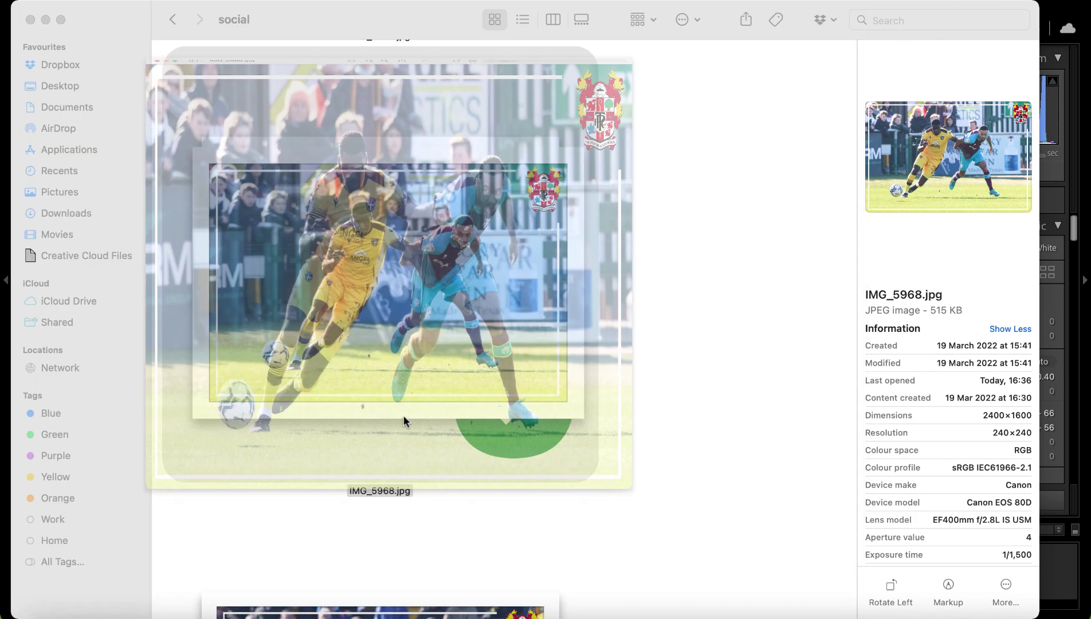
Find the celebrating player's photo NEAH0014.jpg in the social folder, view it with its watermark at full size and close it
scroll(408, 419, "down", 15)
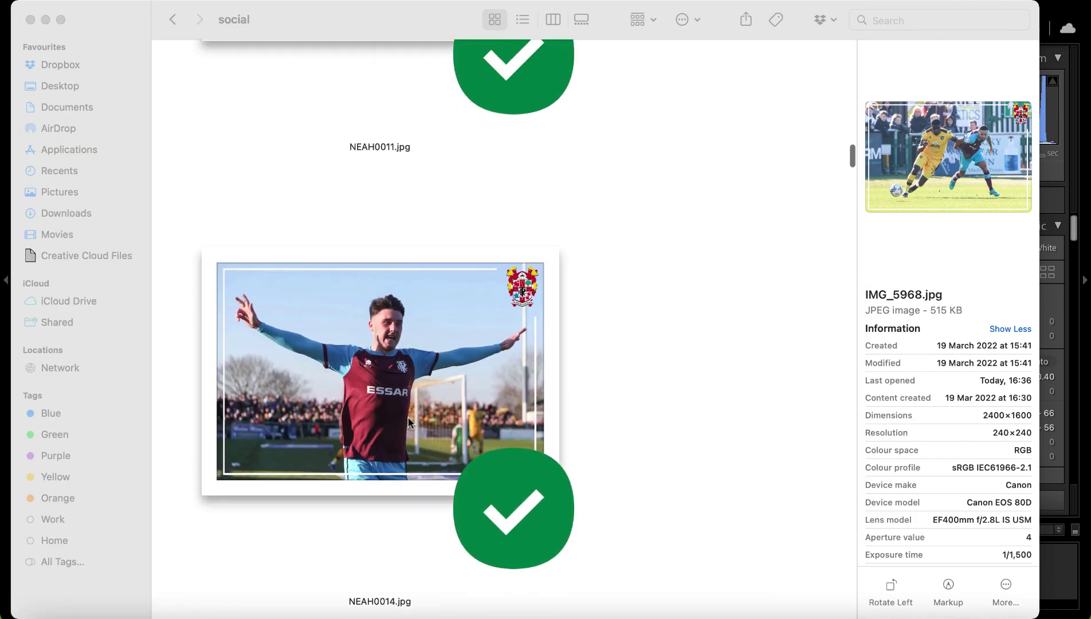
left_click(408, 423)
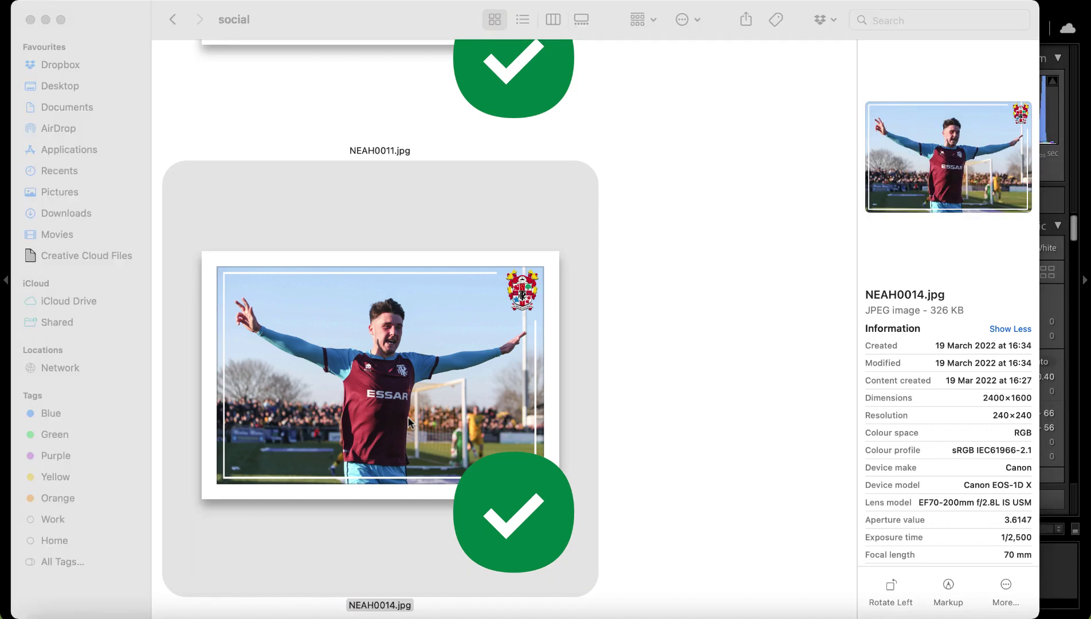
double_click(408, 419)
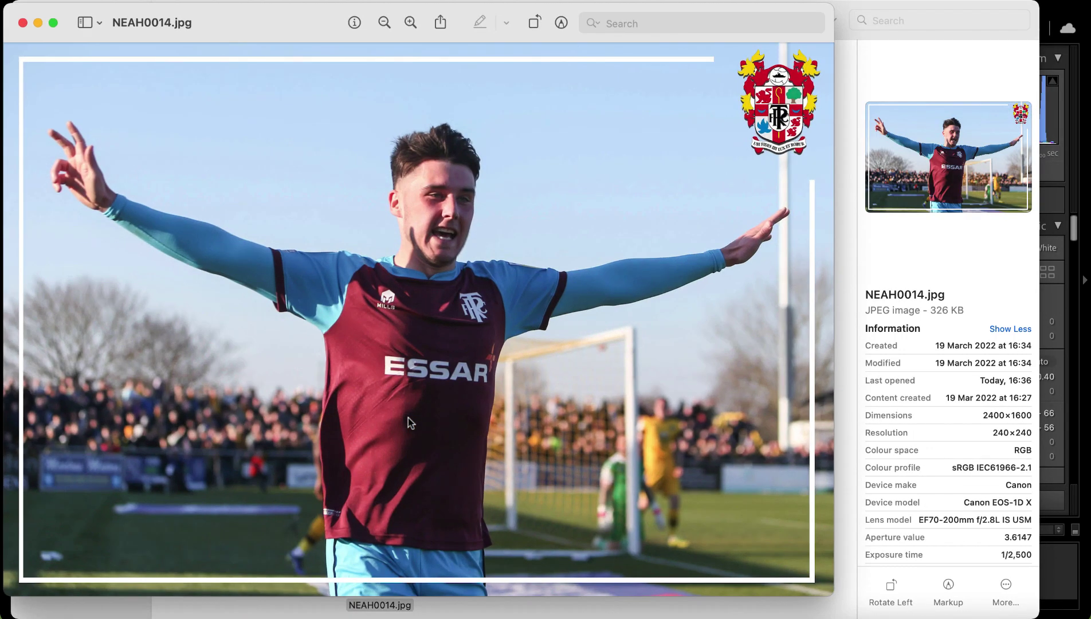
left_click(22, 23)
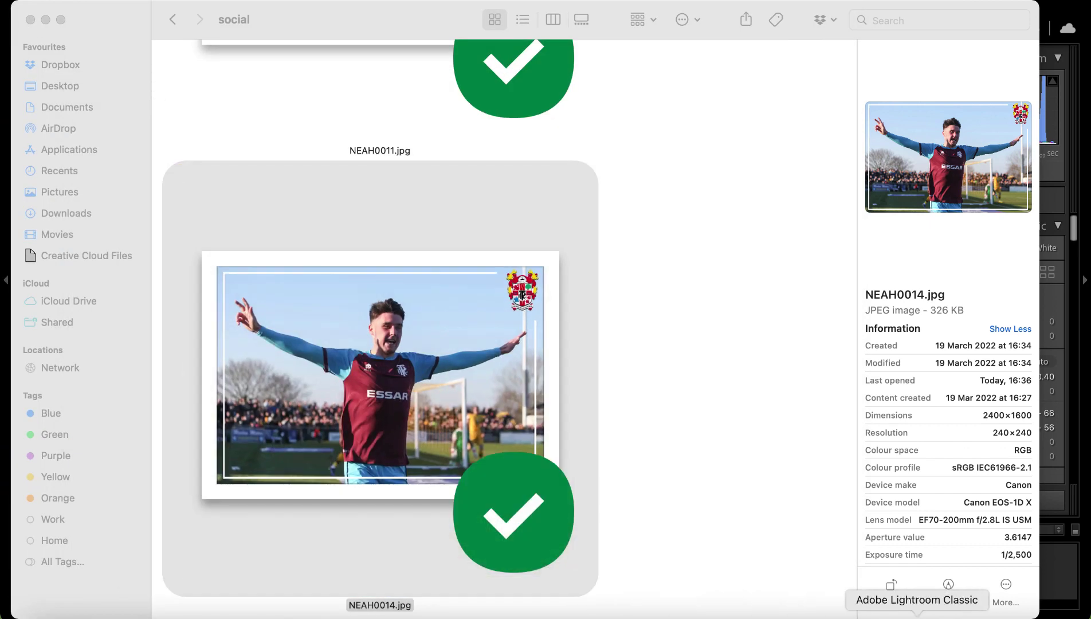
Switch back to Lightroom Classic and enable the TRFCFinal202122 watermark in the export settings for NEAH0013
left_click(917, 614)
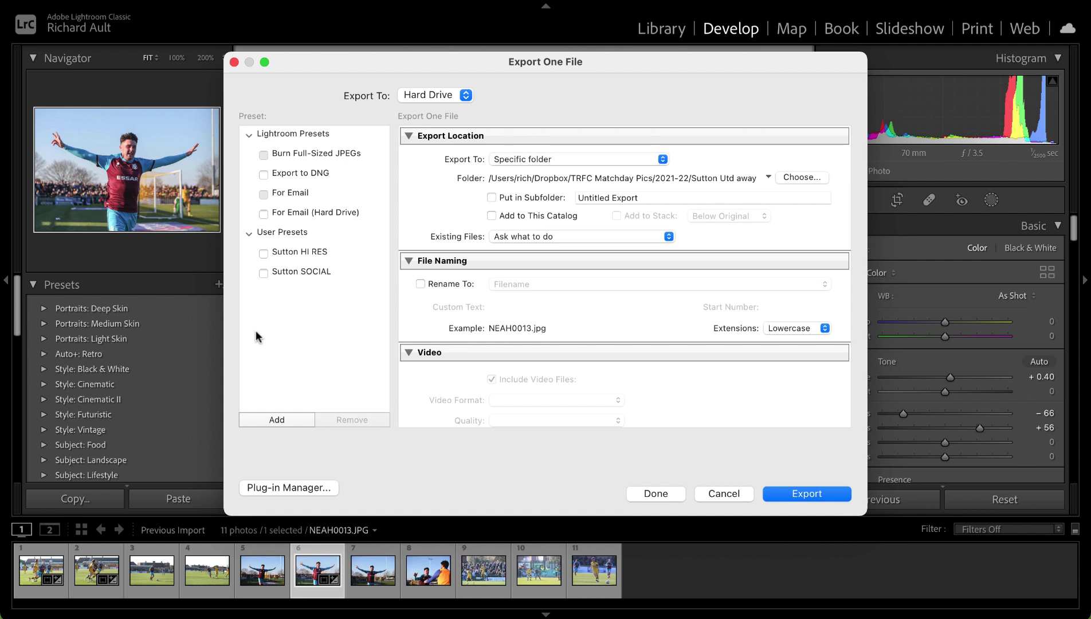
scroll(618, 212, "up", 1)
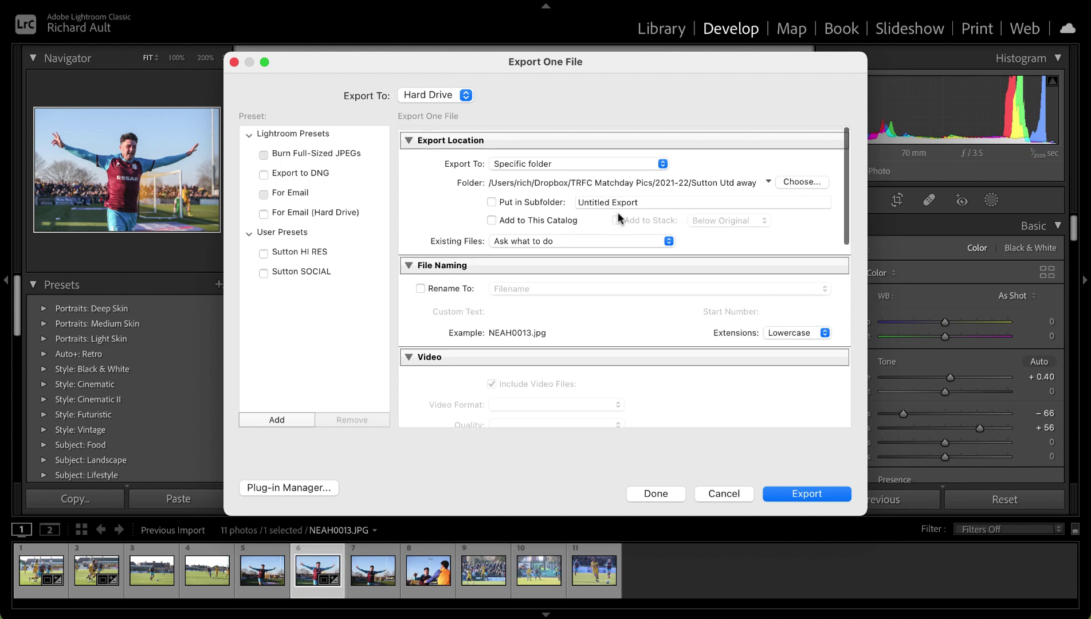
scroll(547, 344, "down", 10)
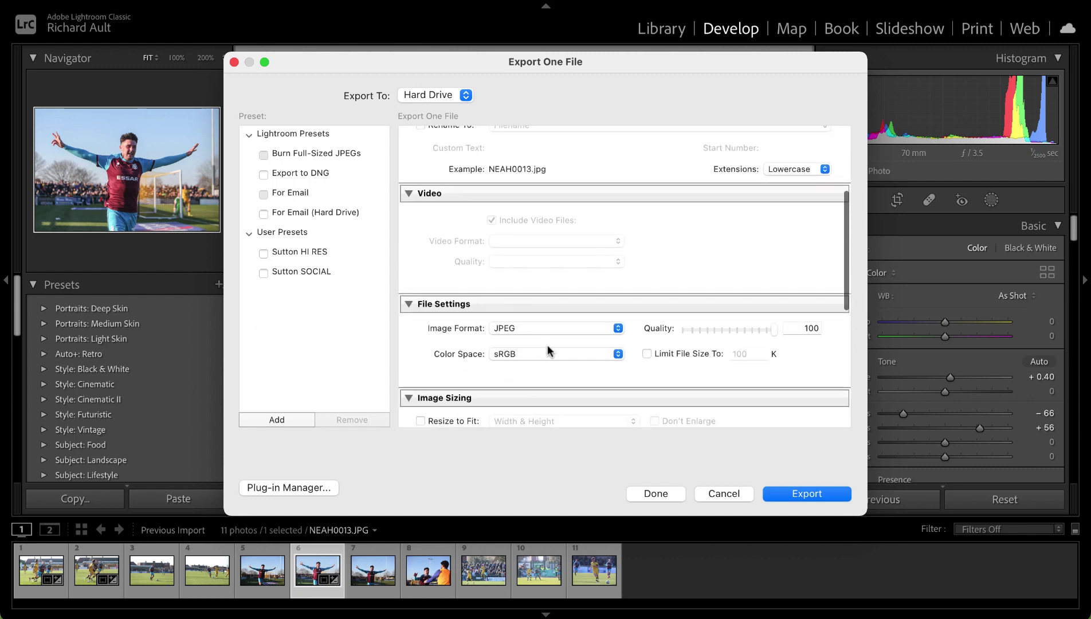
scroll(547, 344, "down", 3)
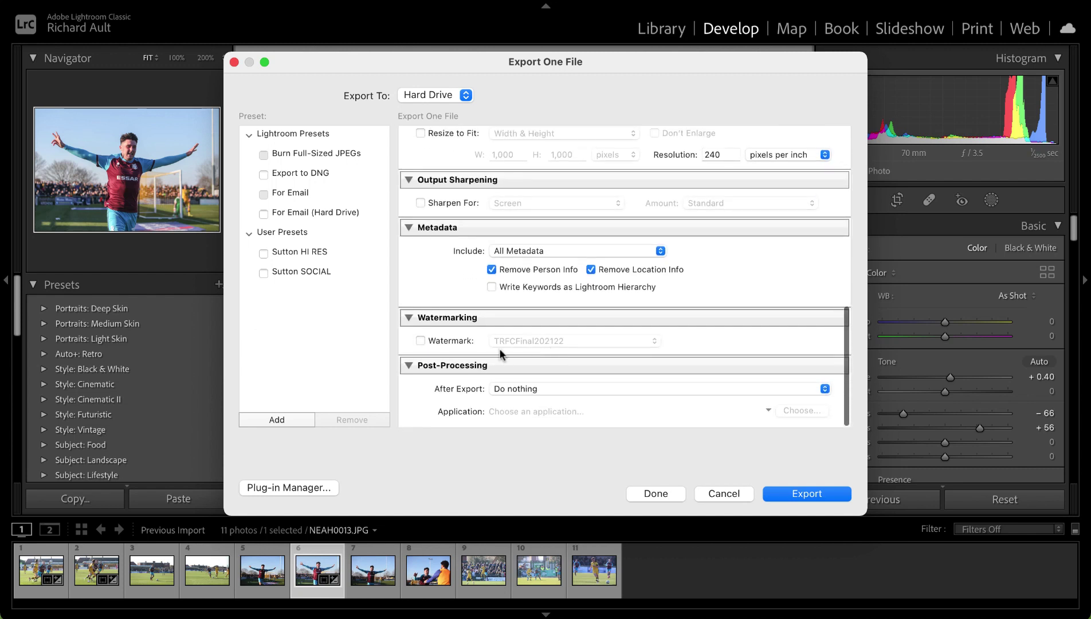
left_click(443, 340)
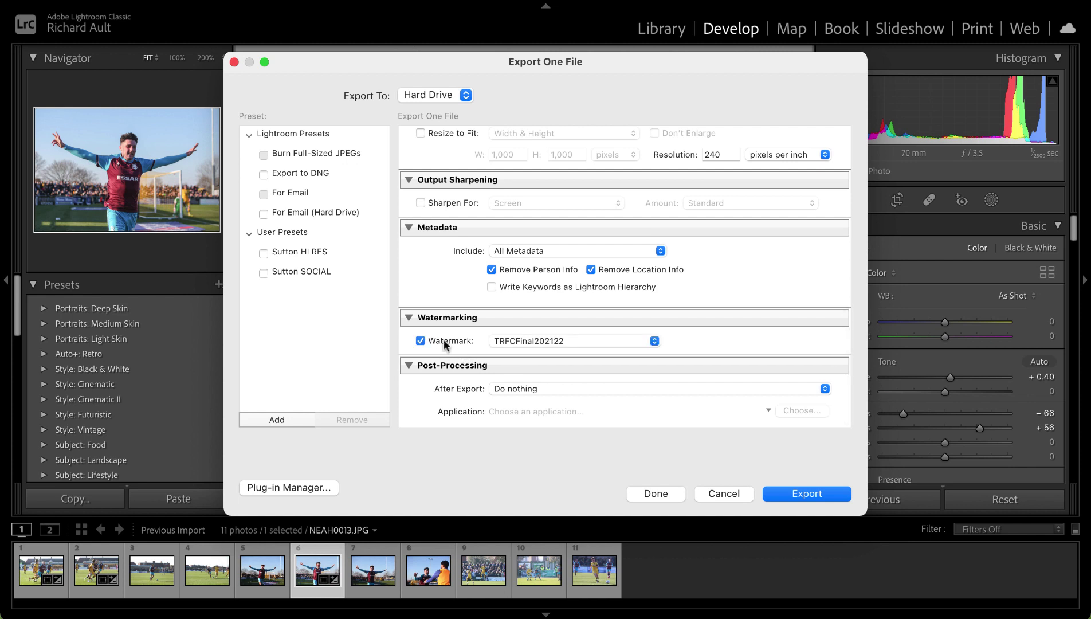
Look through the available watermarks and the Edit Watermarks option, leaving TRFCFinal202122 selected
left_click(502, 342)
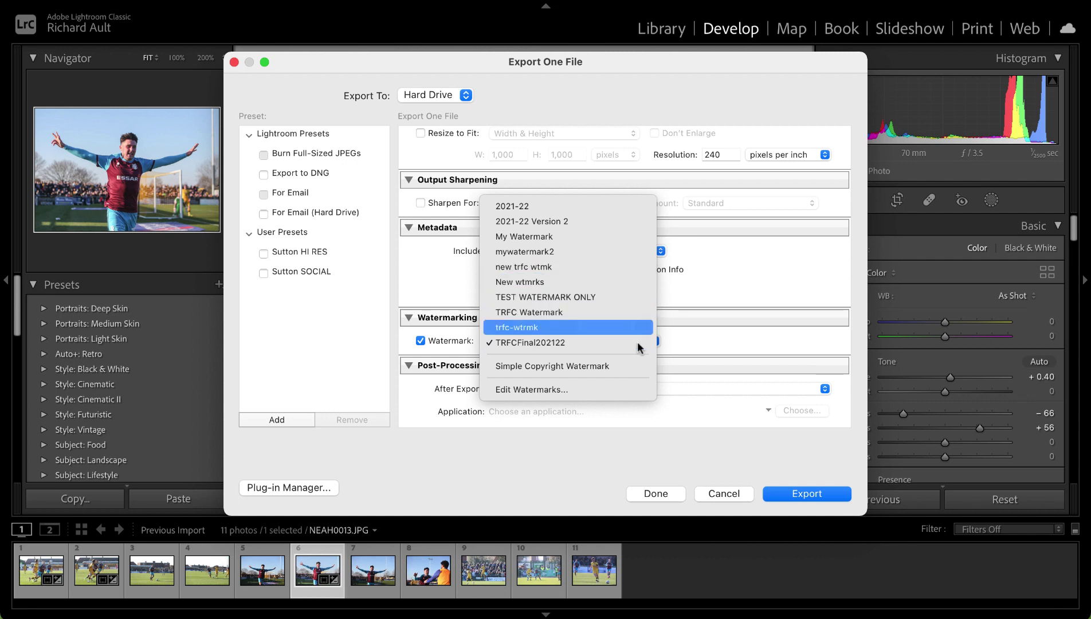
left_click(734, 325)
left_click(621, 342)
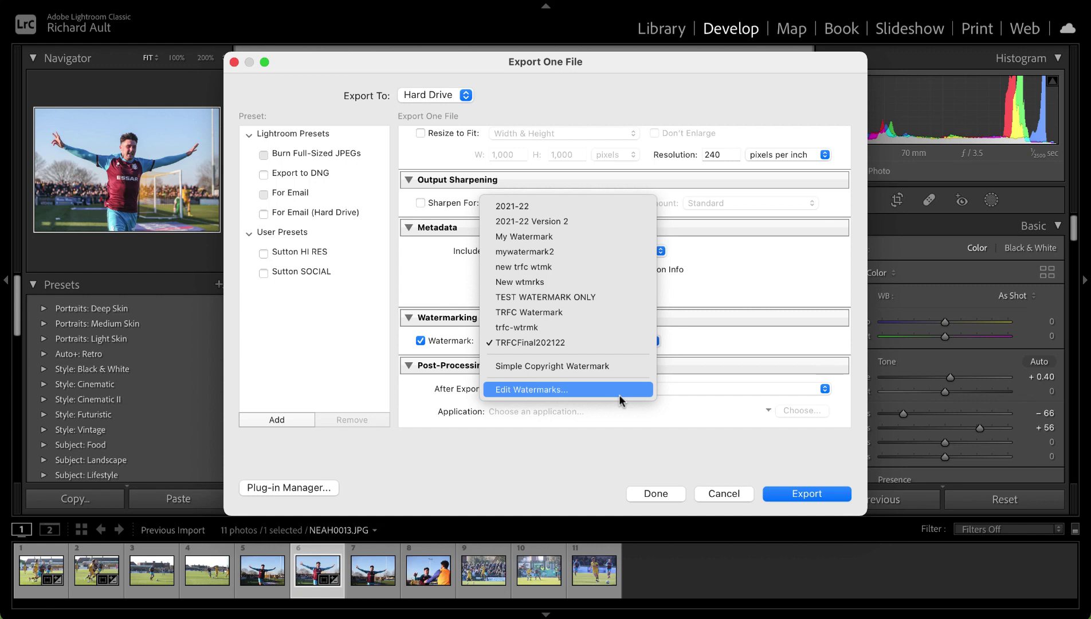
left_click(797, 288)
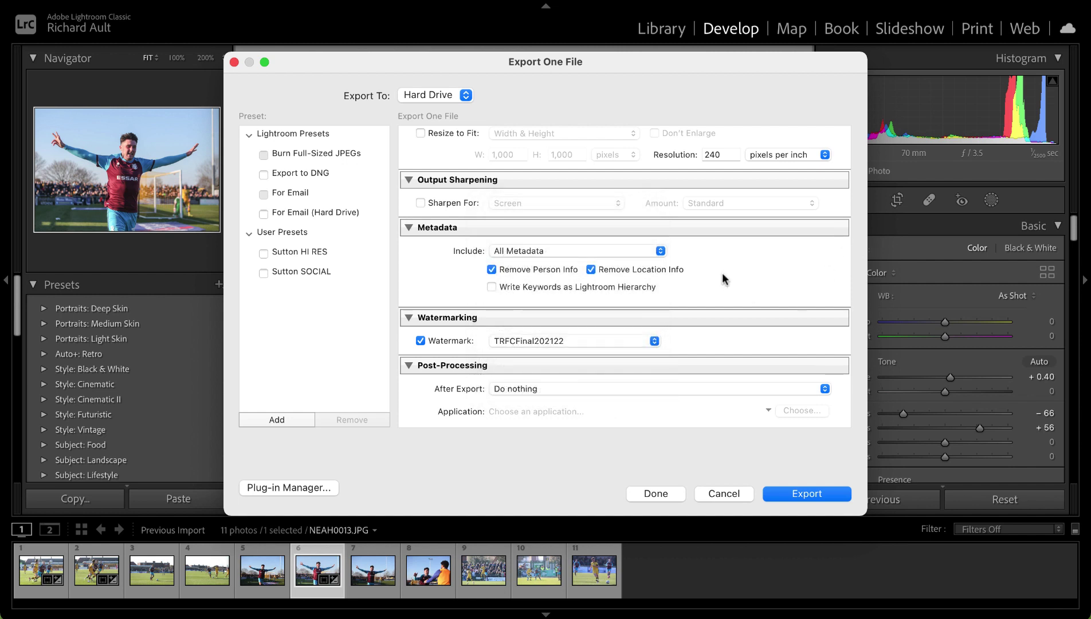
Open the export destination folder chooser and browse Dropbox as far as the TRFC Matchday Pics folder
scroll(456, 293, "up", 2)
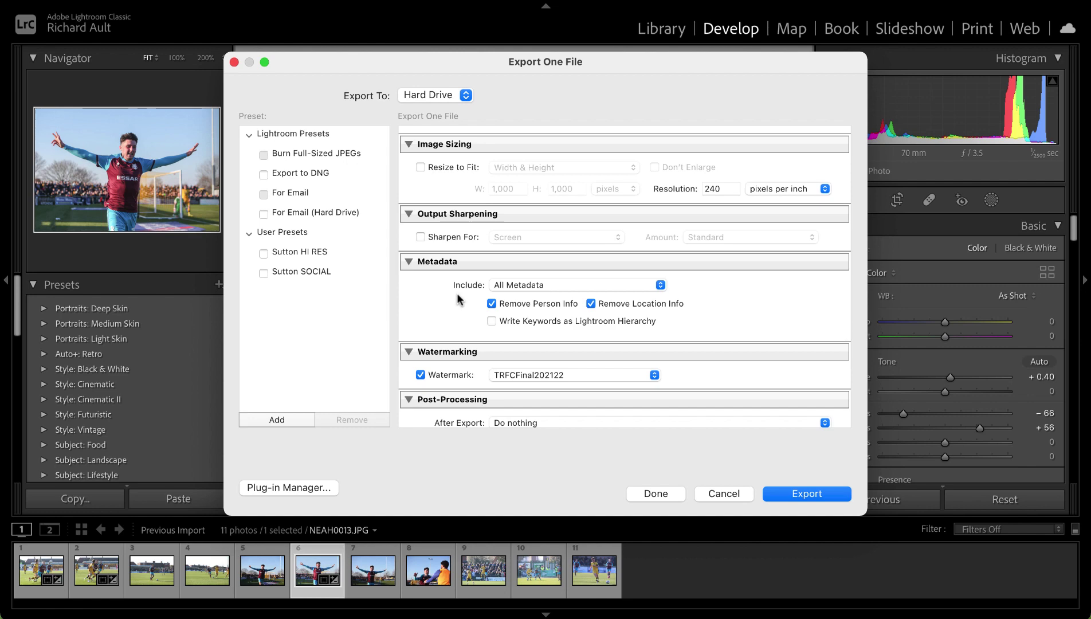
scroll(457, 293, "up", 10)
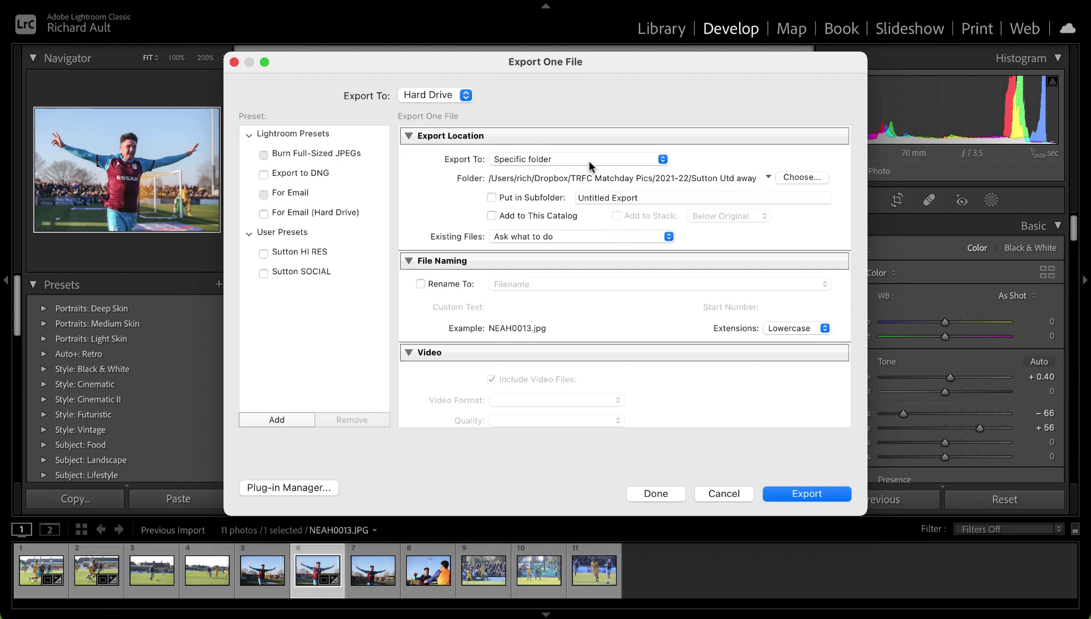
left_click(820, 177)
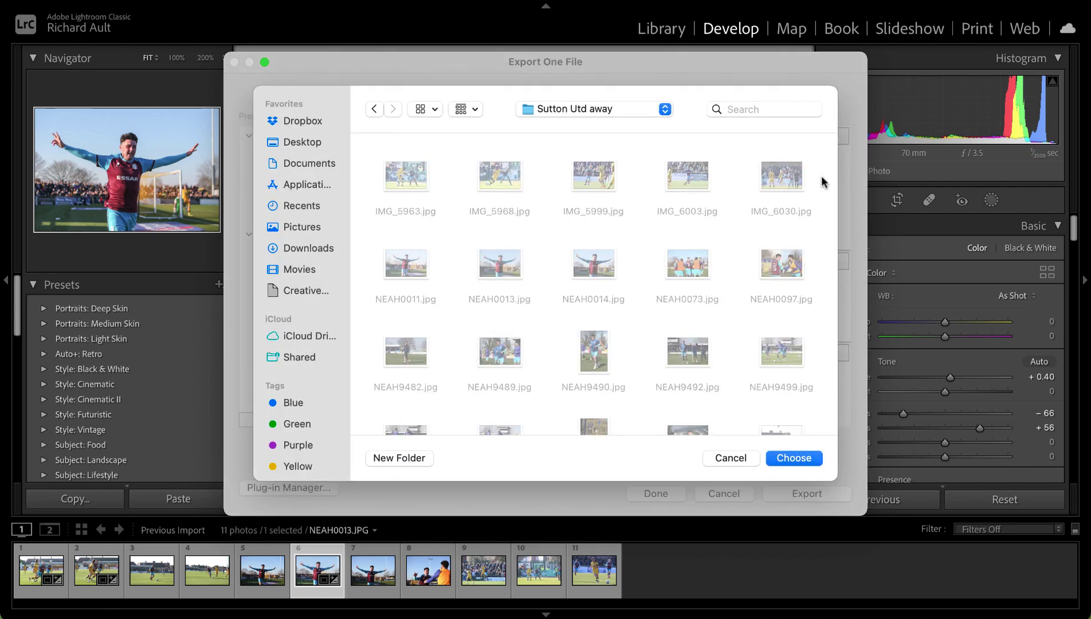
left_click(285, 121)
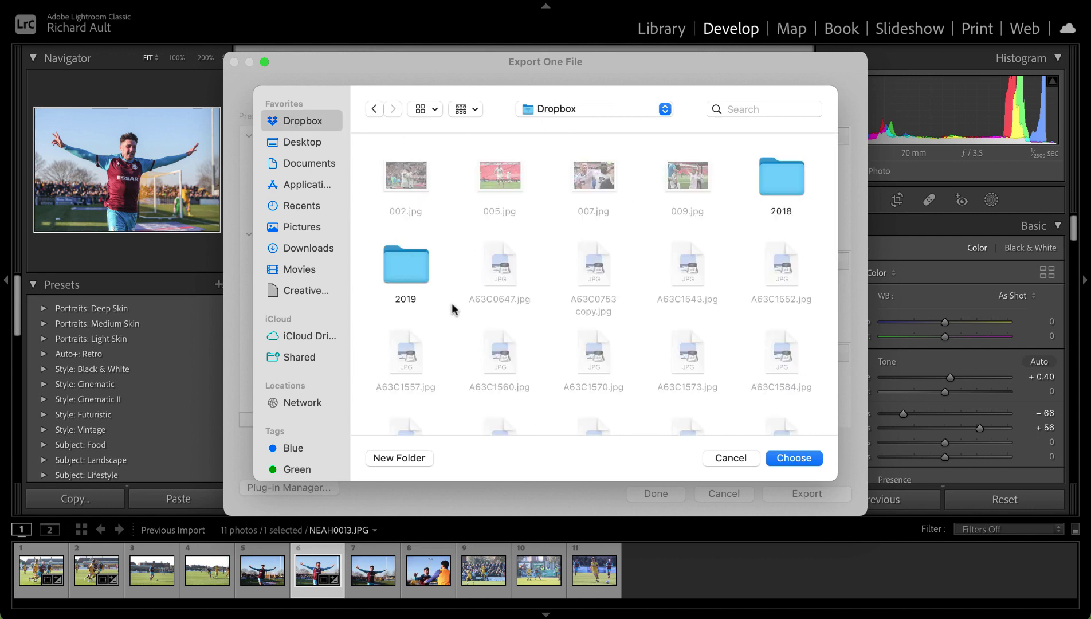
scroll(439, 347, "down", 15)
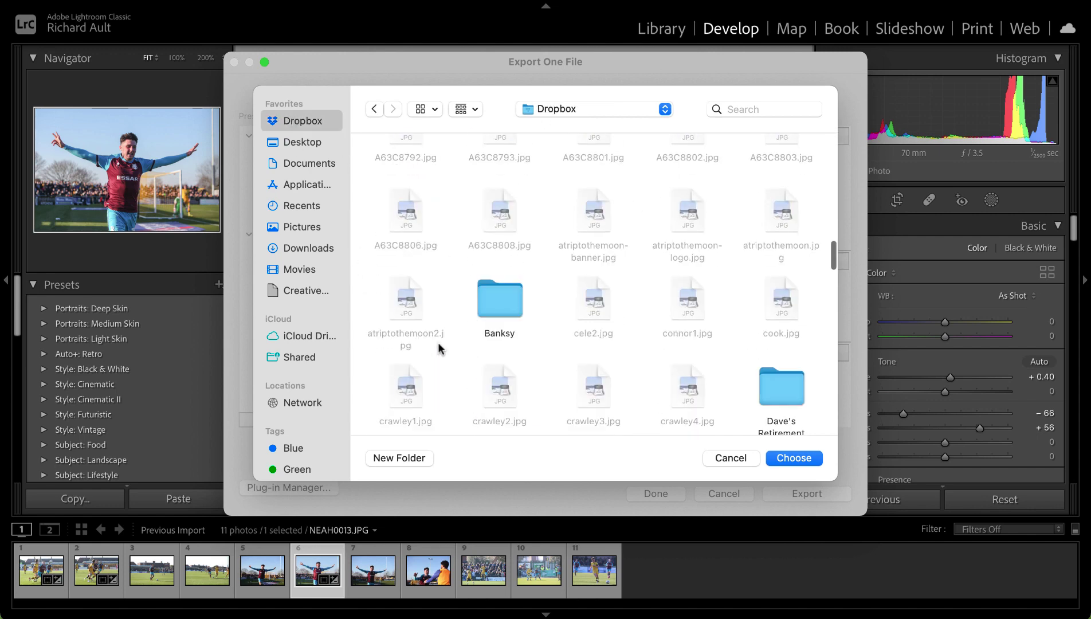
scroll(438, 347, "down", 3)
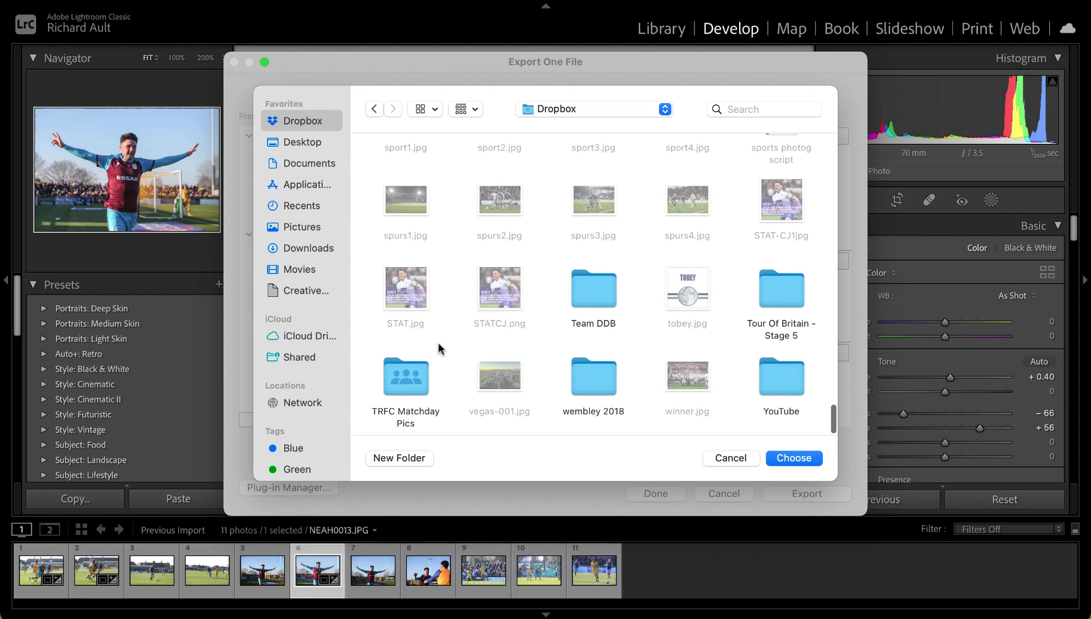
Browse the export destination to the Demo folder inside Workflow Demo on the Desktop
left_click(302, 161)
left_click(298, 141)
scroll(460, 287, "down", 10)
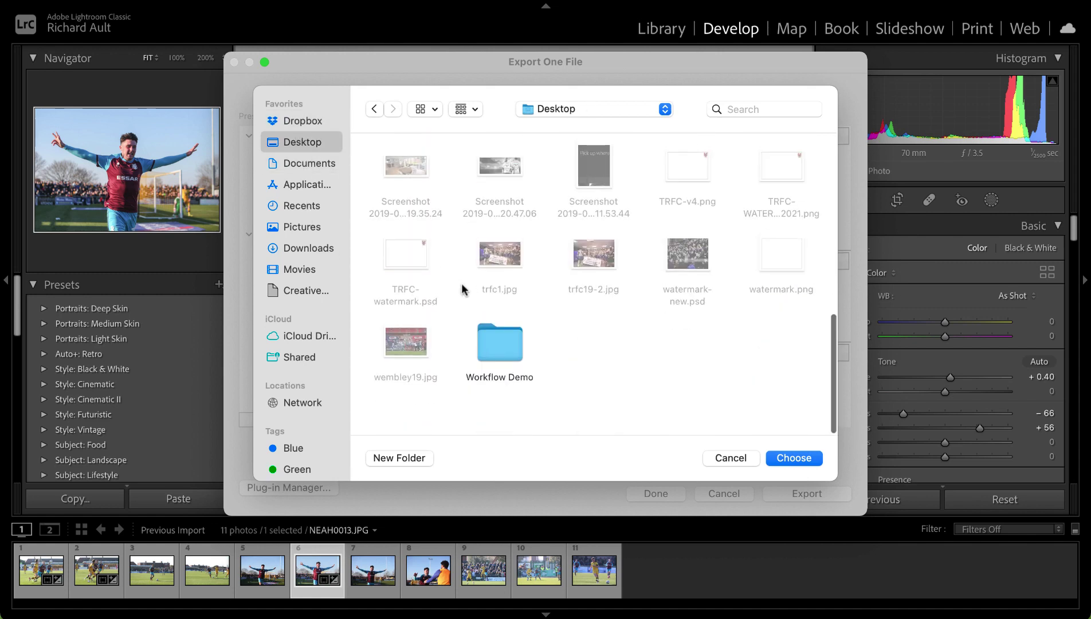
left_click(499, 369)
double_click(498, 366)
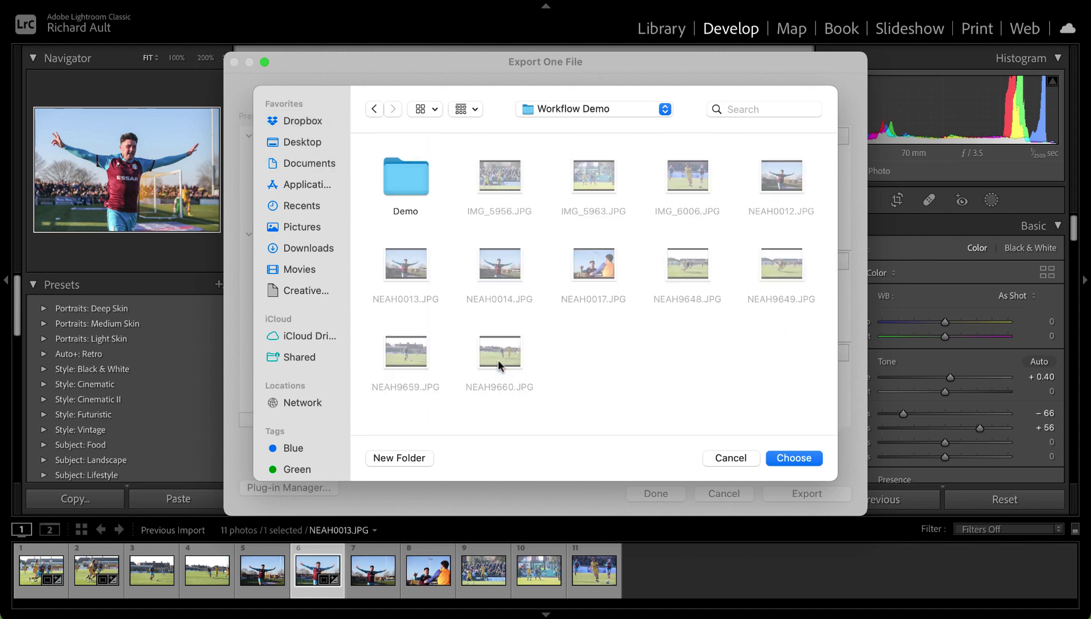
double_click(413, 185)
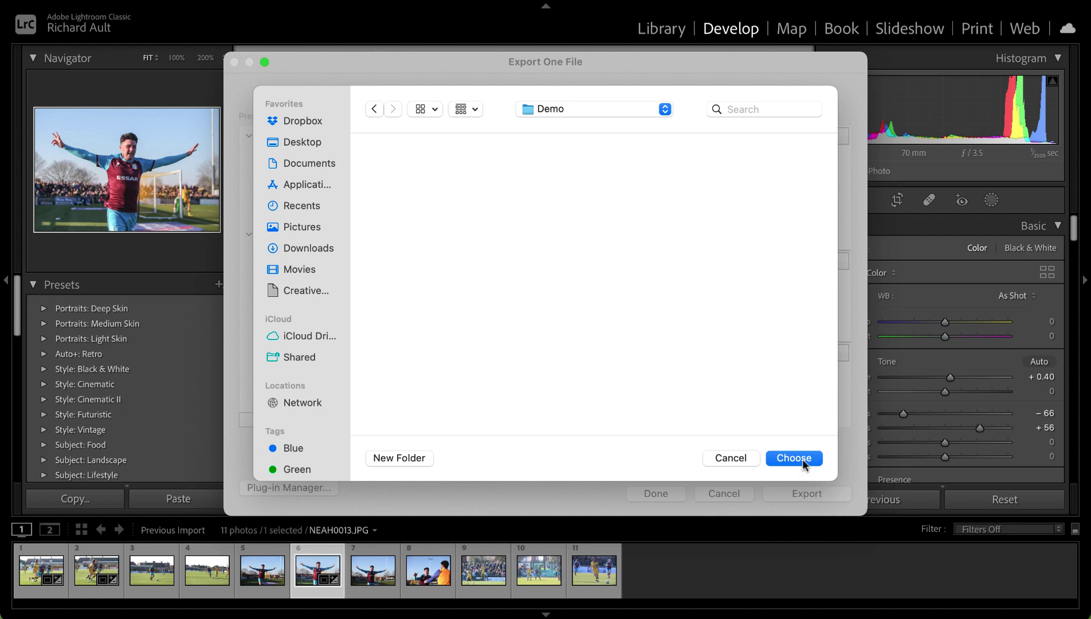
Create a new folder named social inside the Demo folder
left_click(409, 459)
type("so")
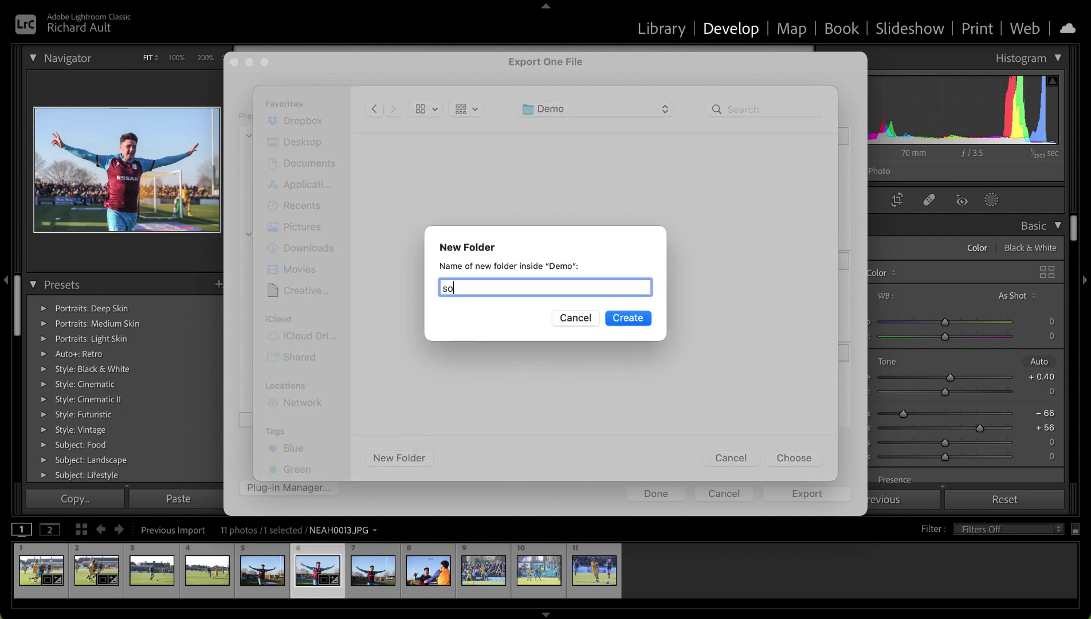
type("cial")
key("Return")
Go back up to the Demo folder and choose it as the export destination
left_click(573, 110)
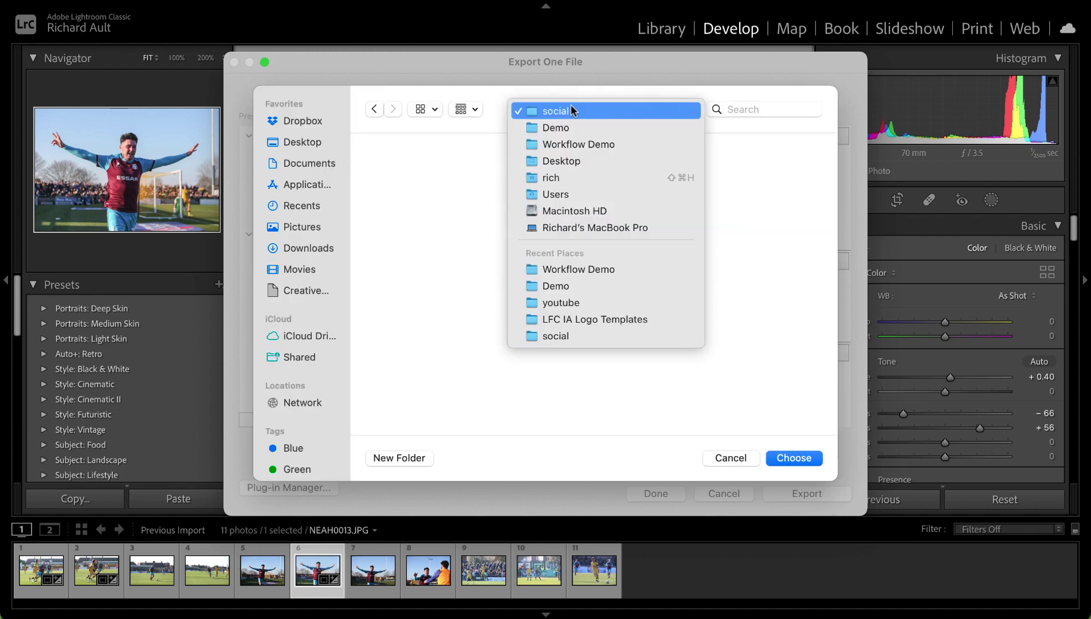
left_click(573, 127)
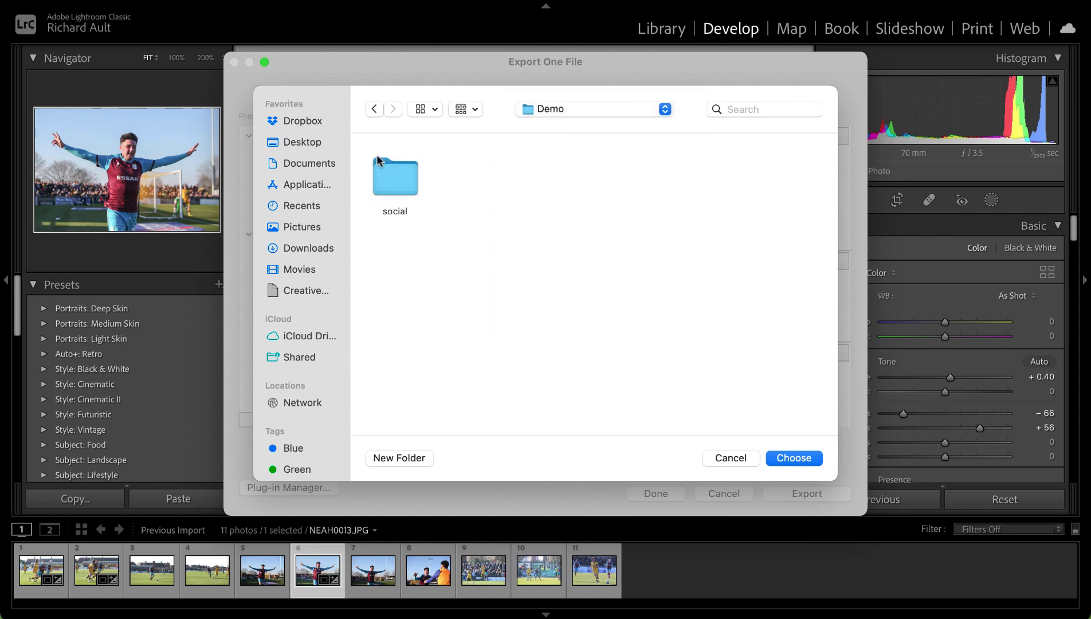
left_click(809, 460)
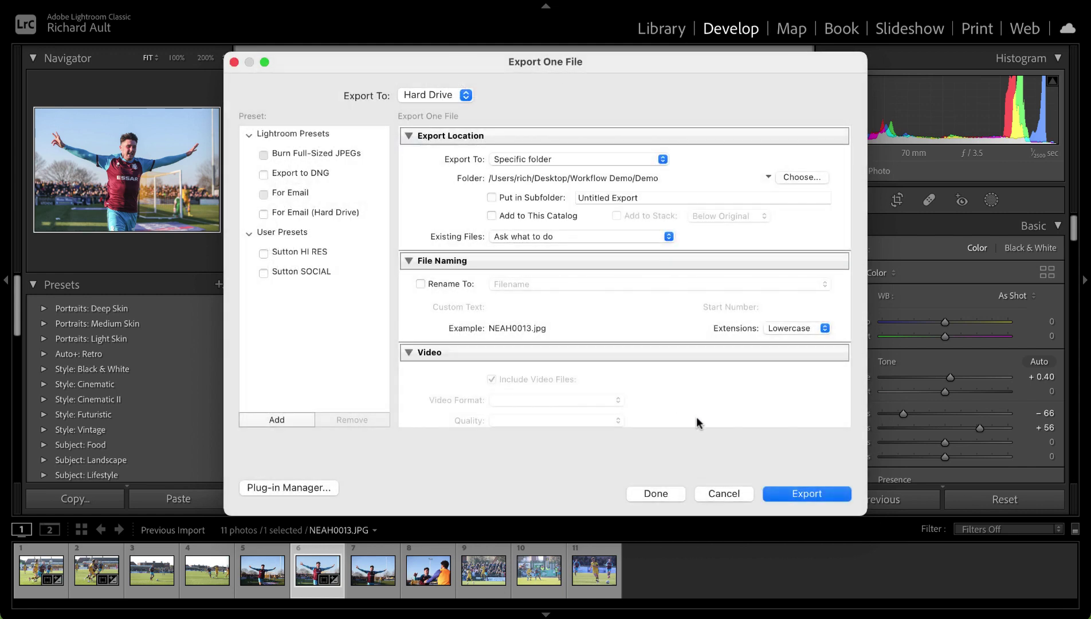
Review the file, sizing and metadata export settings and turn off the watermark for the hi-res export
scroll(557, 343, "down", 4)
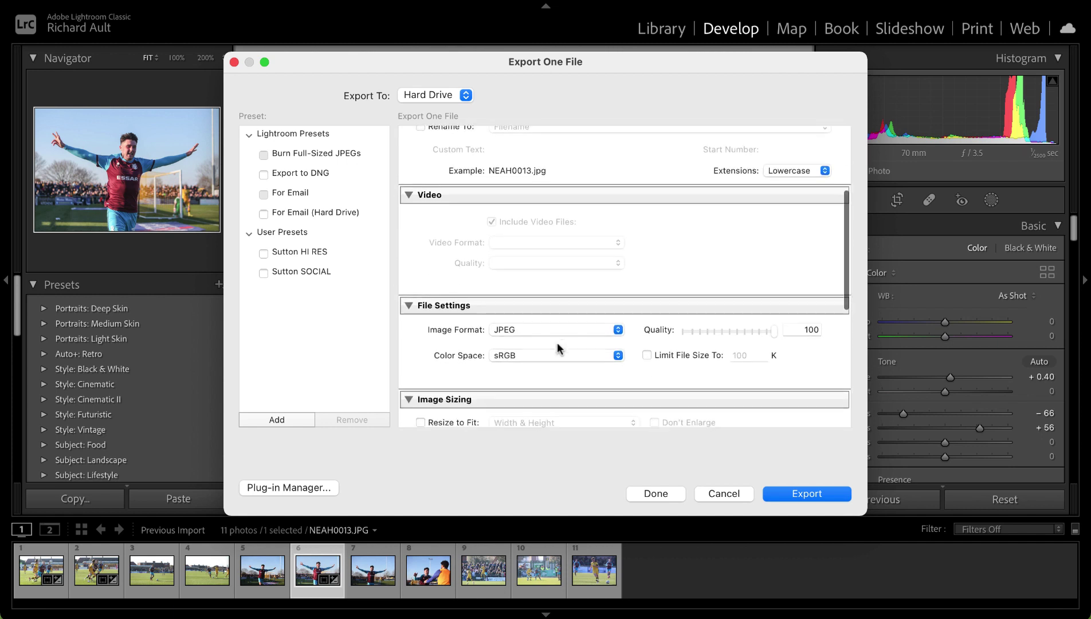
scroll(682, 339, "down", 1)
scroll(681, 337, "down", 1)
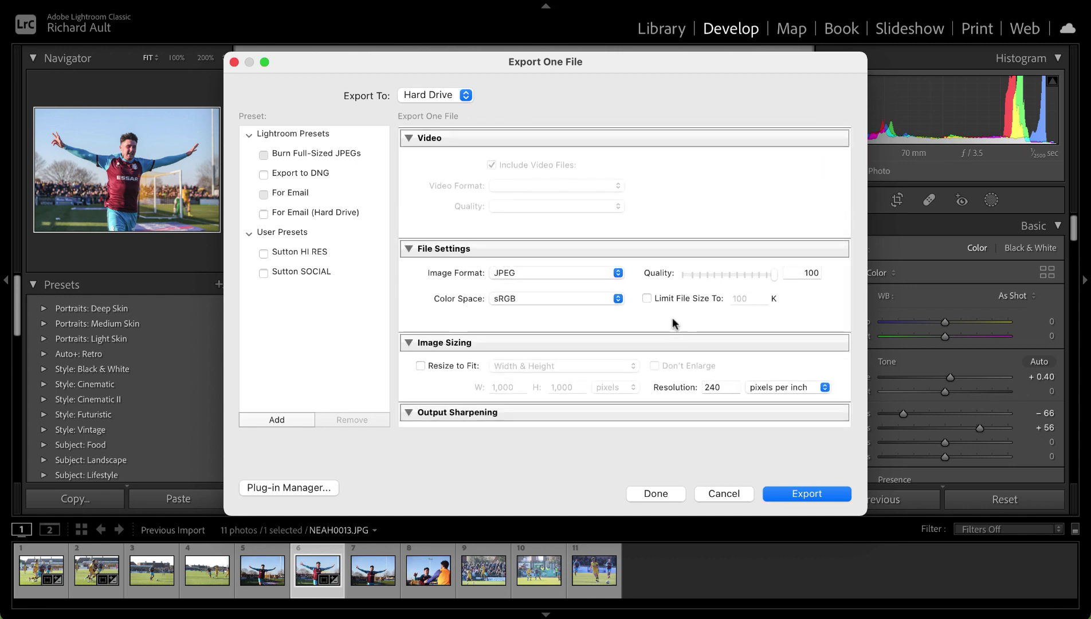
scroll(692, 313, "down", 6)
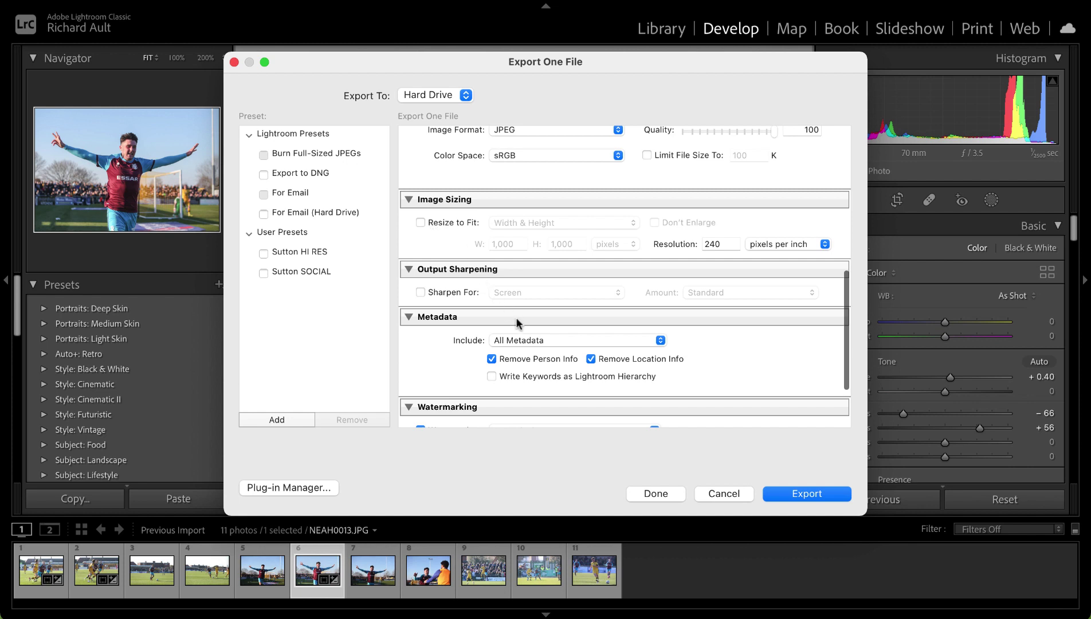
scroll(515, 317, "down", 4)
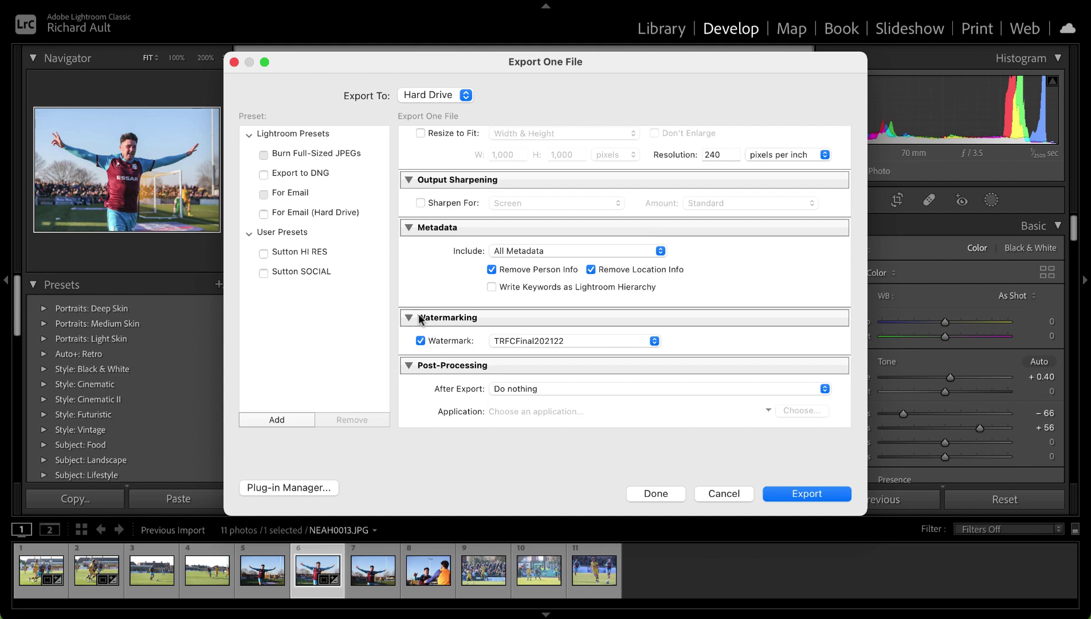
left_click(421, 341)
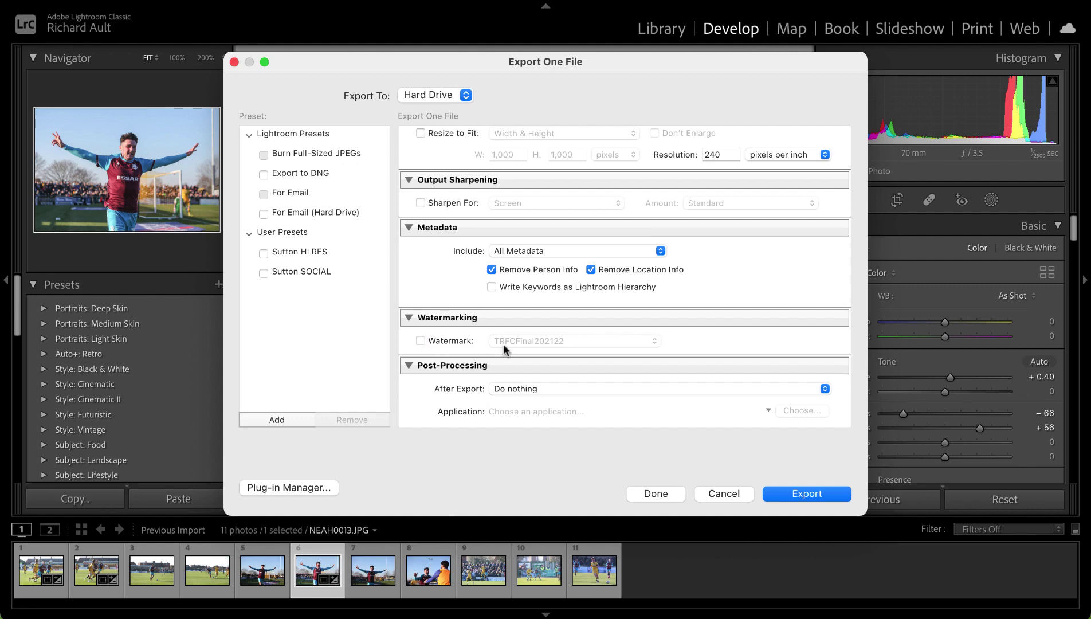
Save the current export settings as a user preset named TEST HI RES
scroll(503, 343, "up", 10)
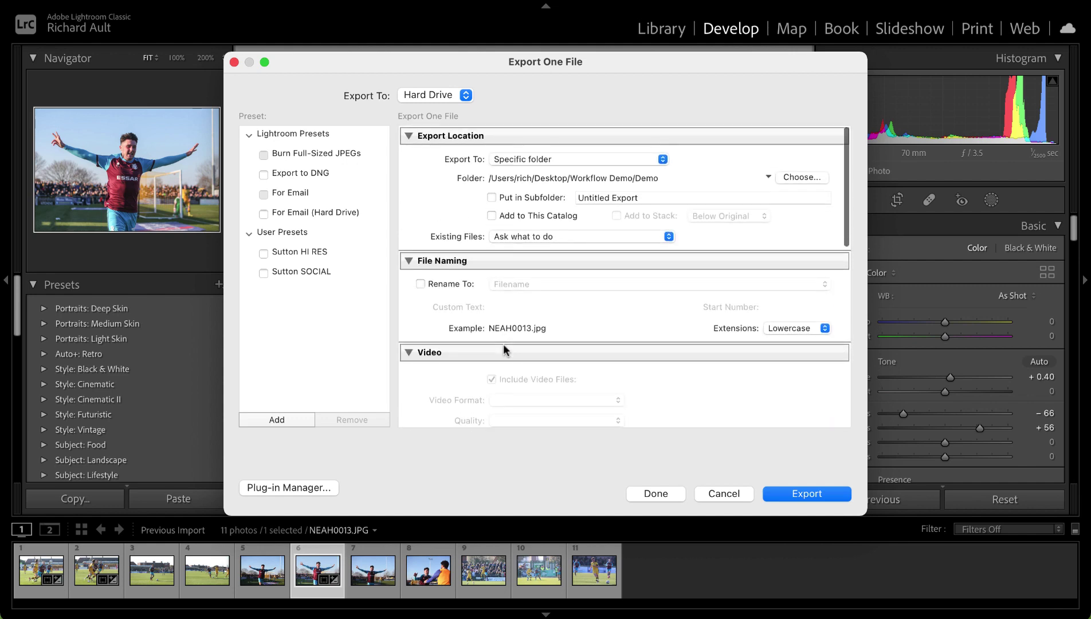
left_click(291, 424)
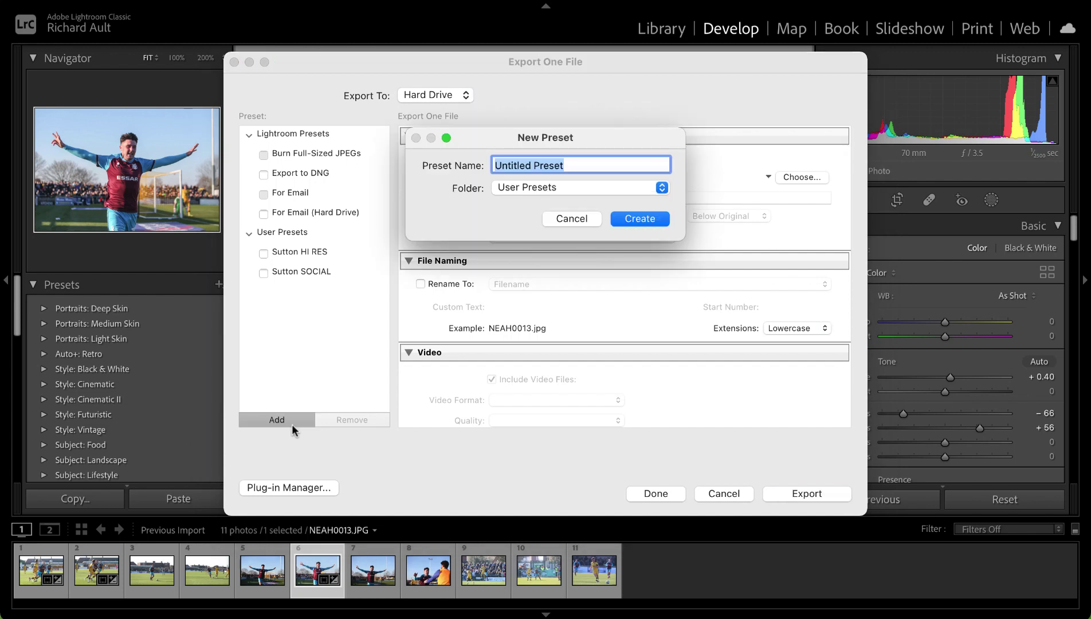
type("TEST HI RES")
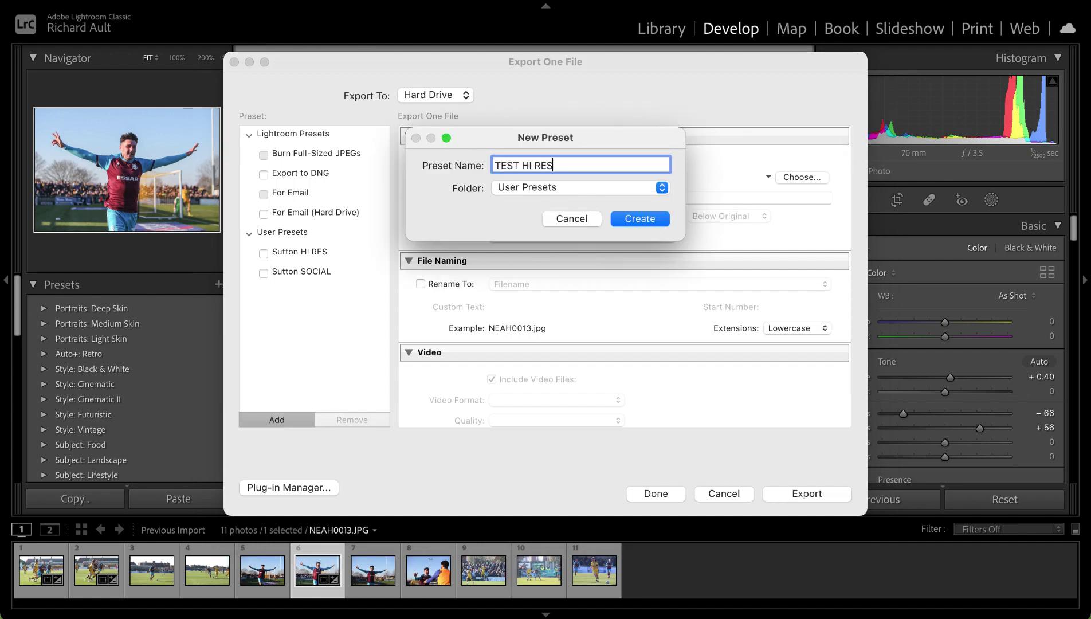
key("Return")
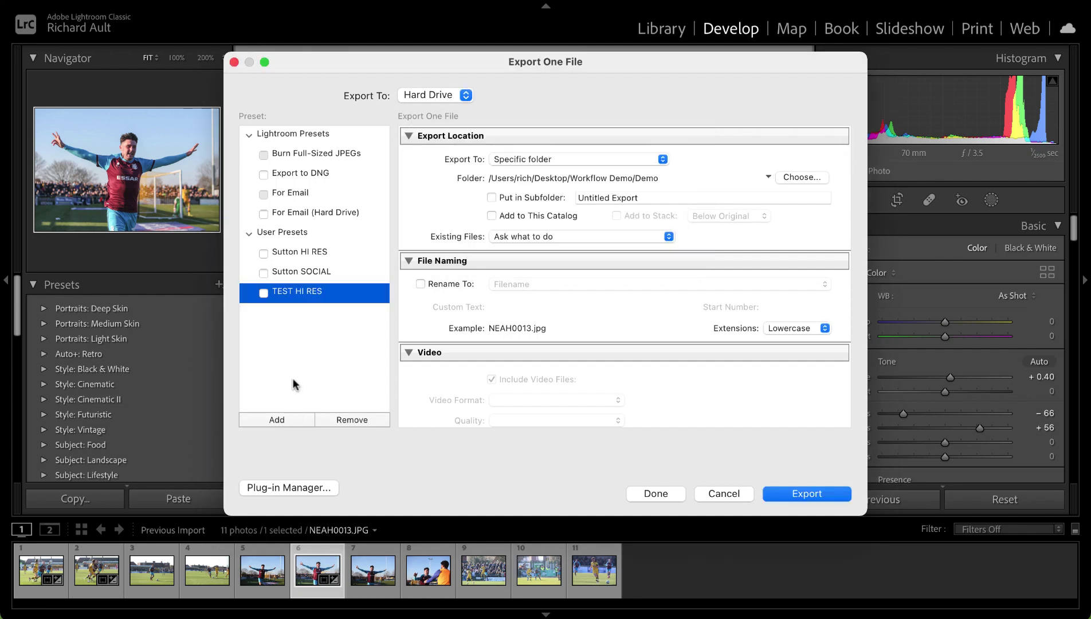
Compare the export locations of the Sutton SOCIAL and Sutton HI RES presets, then reselect TEST HI RES
left_click(320, 274)
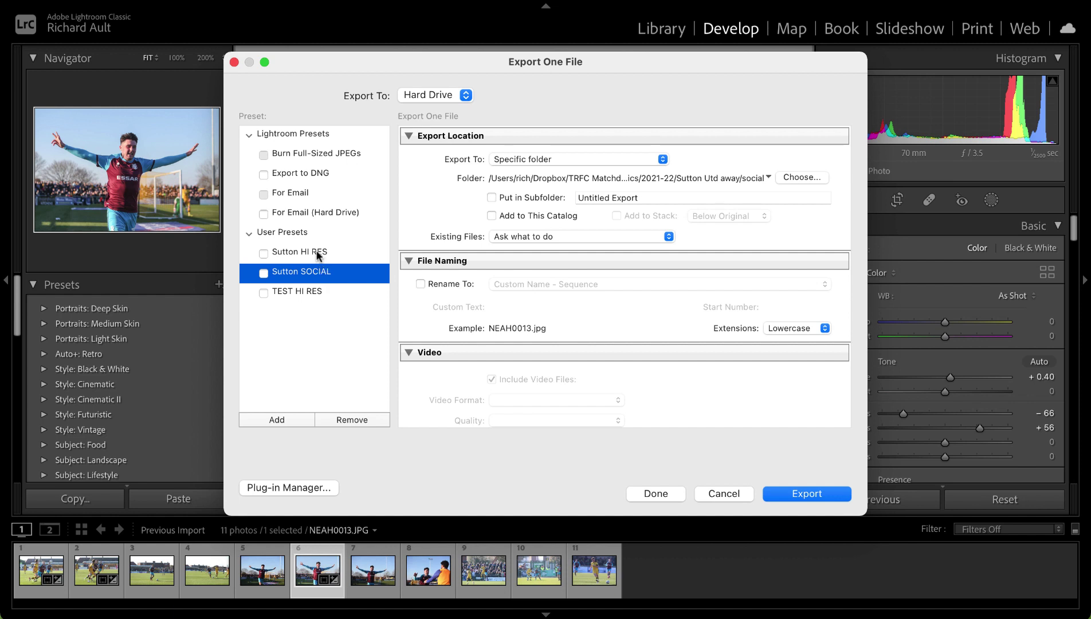
left_click(318, 255)
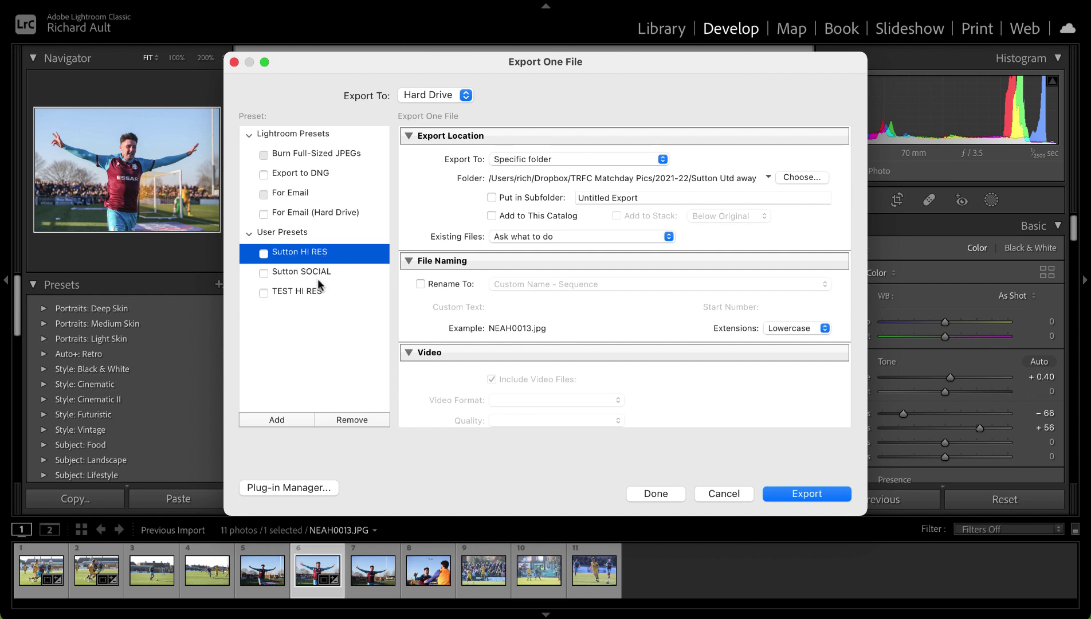
left_click(317, 279)
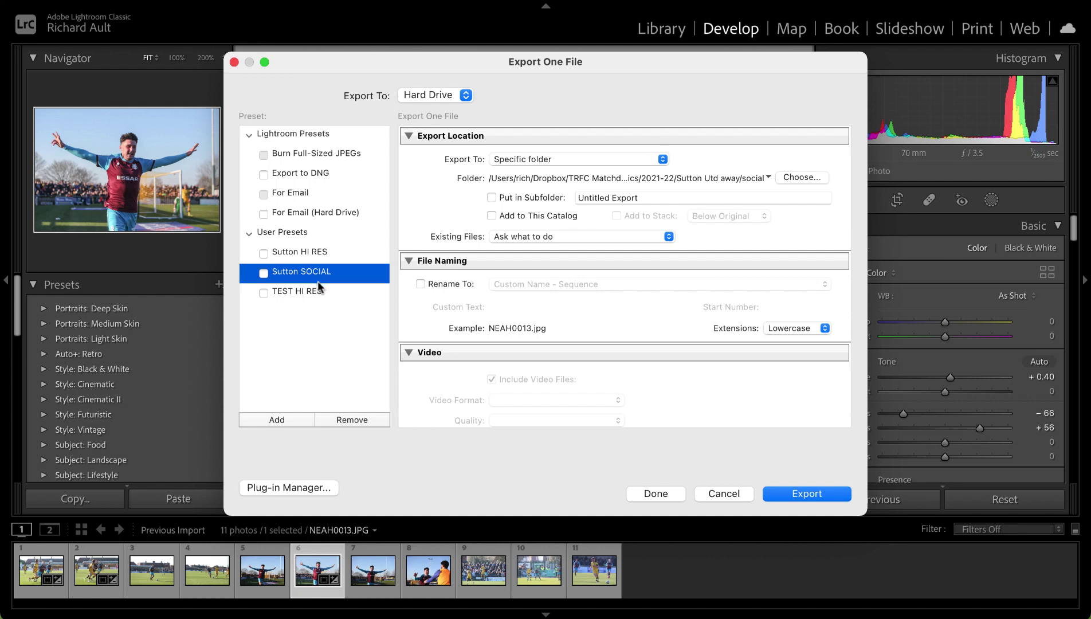
left_click(317, 289)
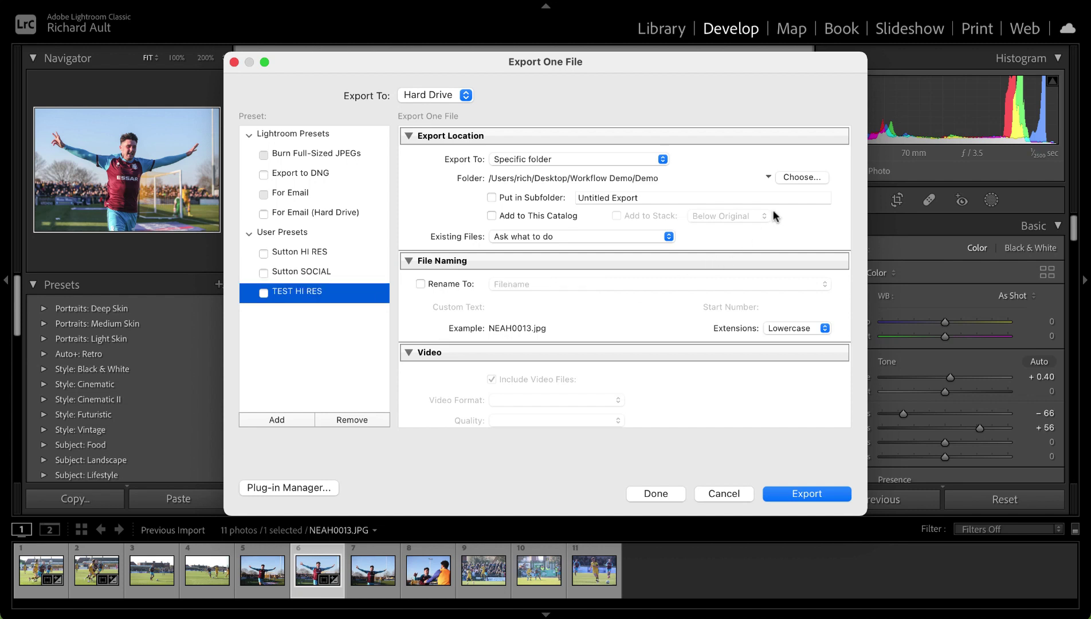
Change the export destination to the social folder inside Demo
left_click(805, 176)
left_click(403, 186)
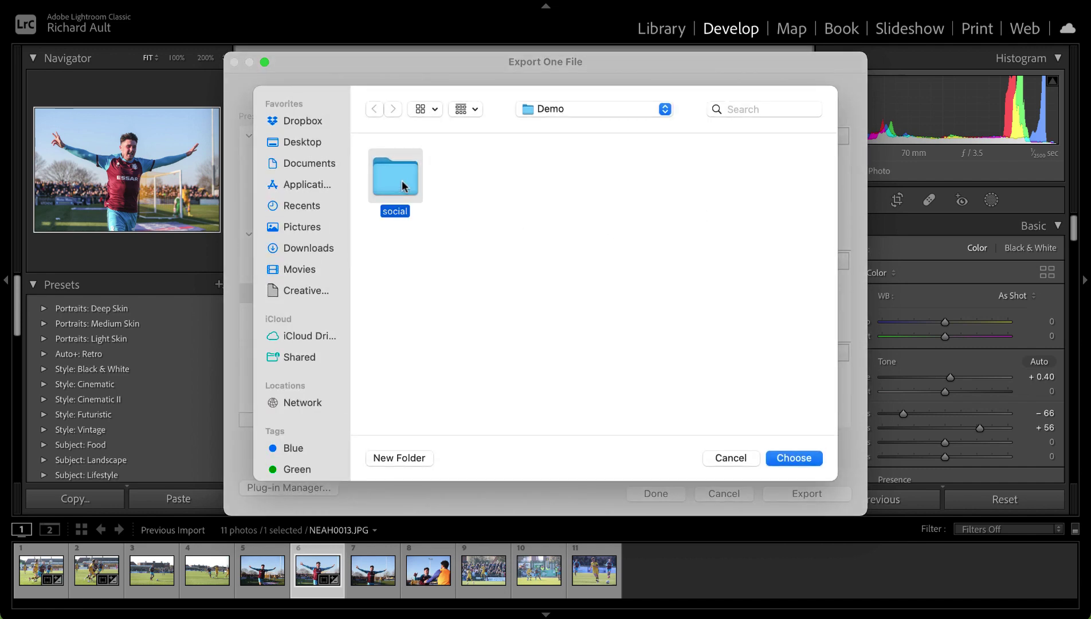
double_click(403, 185)
left_click(775, 456)
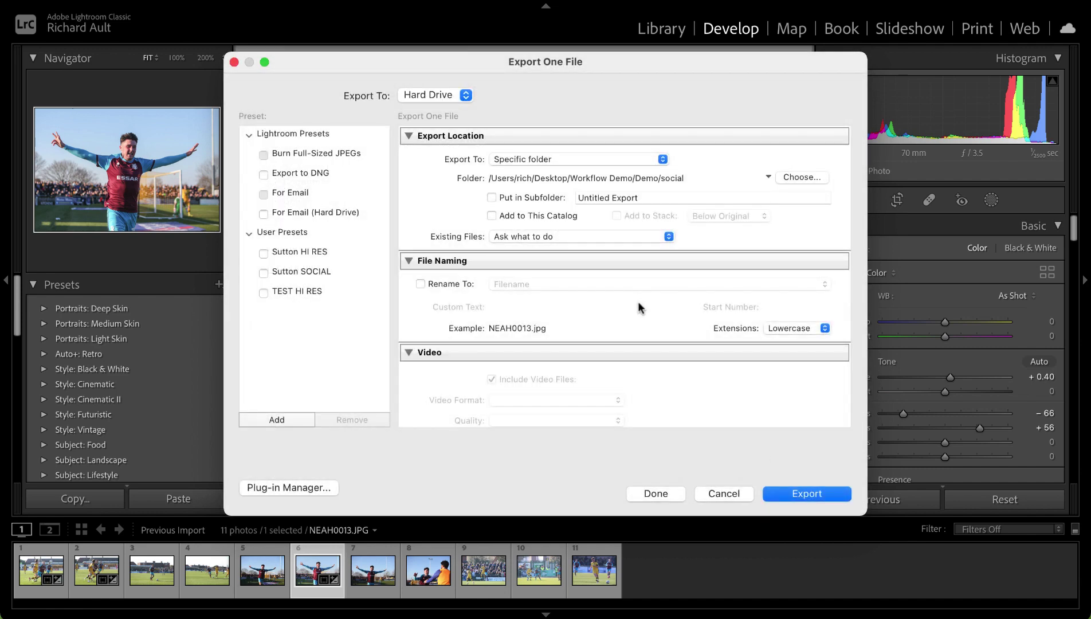
Lower the JPEG export quality to 36
scroll(632, 327, "down", 1)
scroll(632, 327, "up", 1)
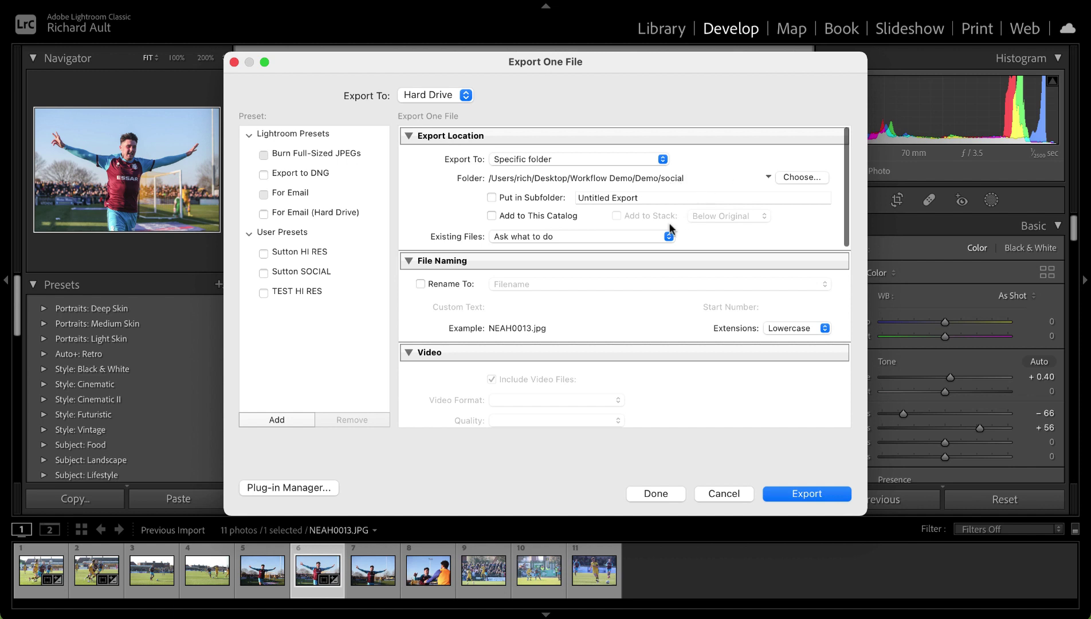
scroll(638, 286, "down", 10)
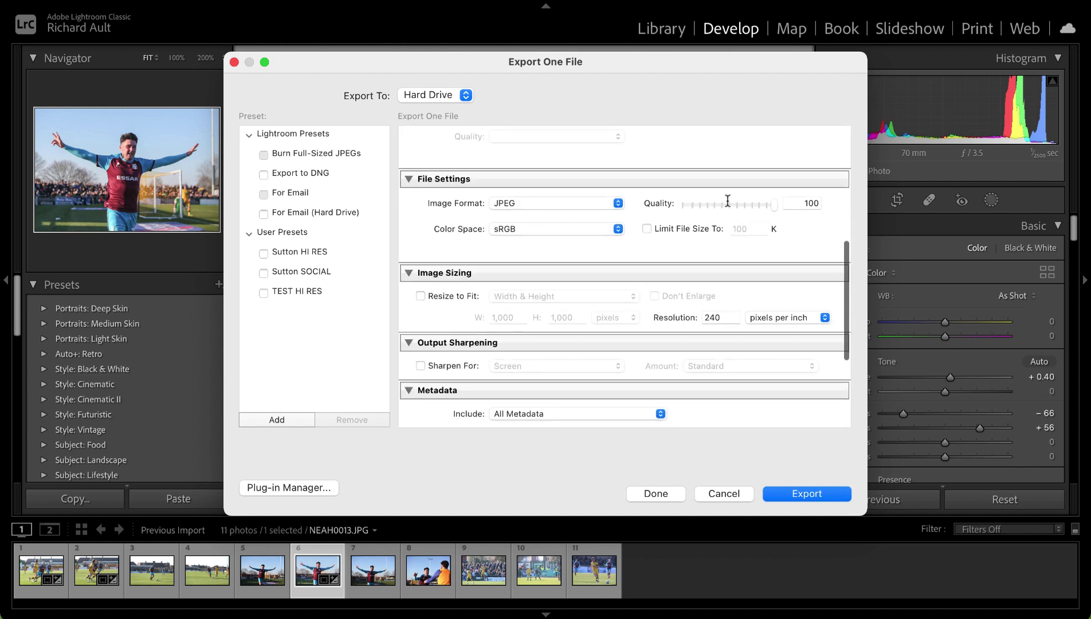
left_click_drag(728, 202, 717, 203)
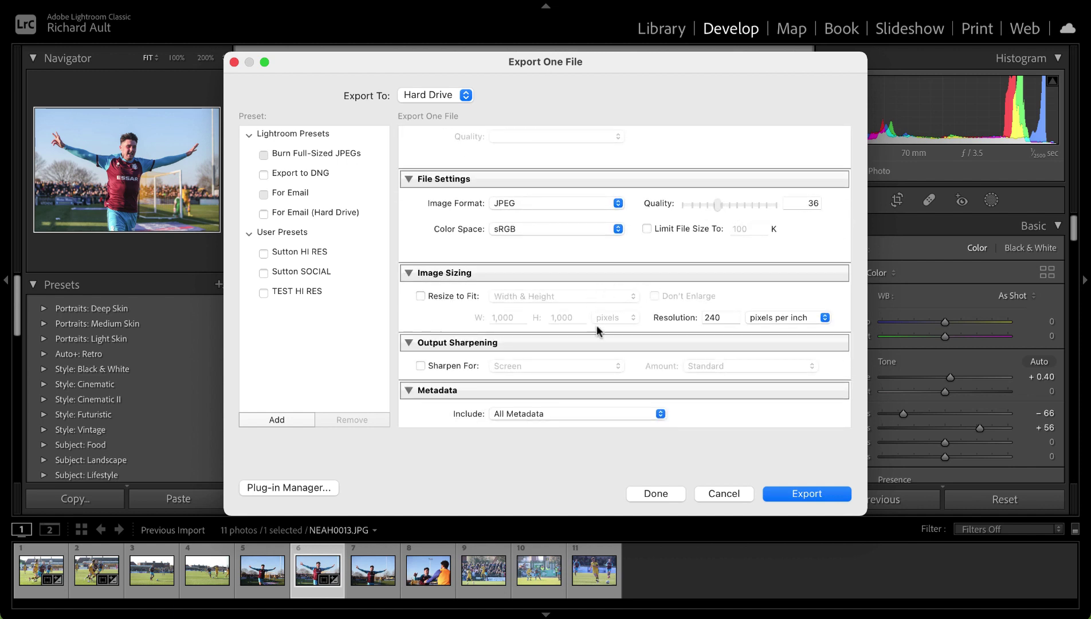
Enable Resize to Fit by Width & Height and set the size to 2400 by 1600 pixels
left_click(434, 295)
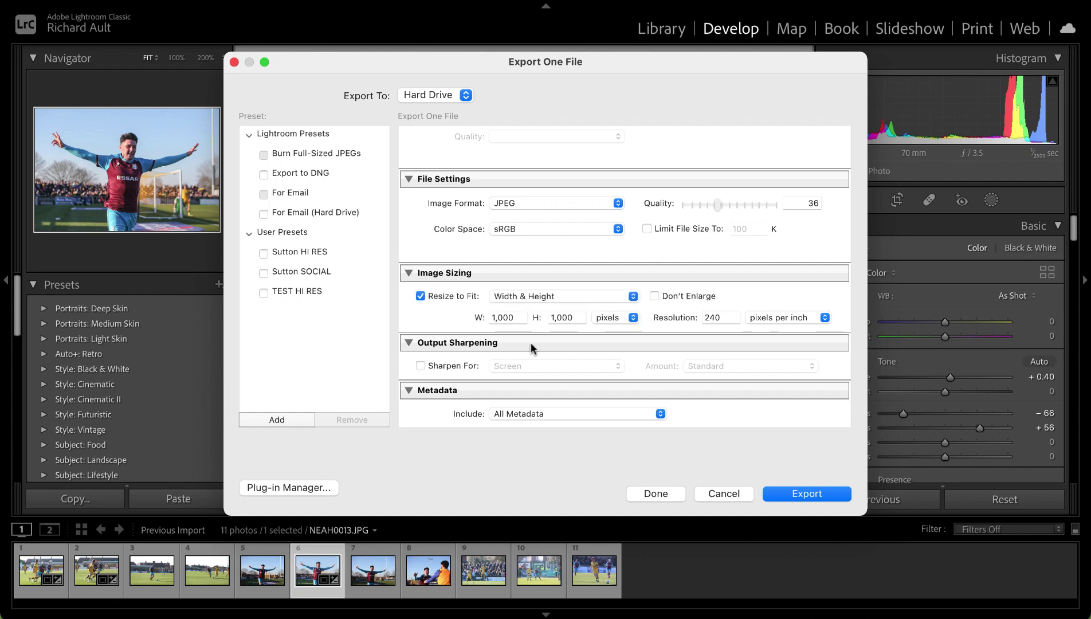
double_click(512, 317)
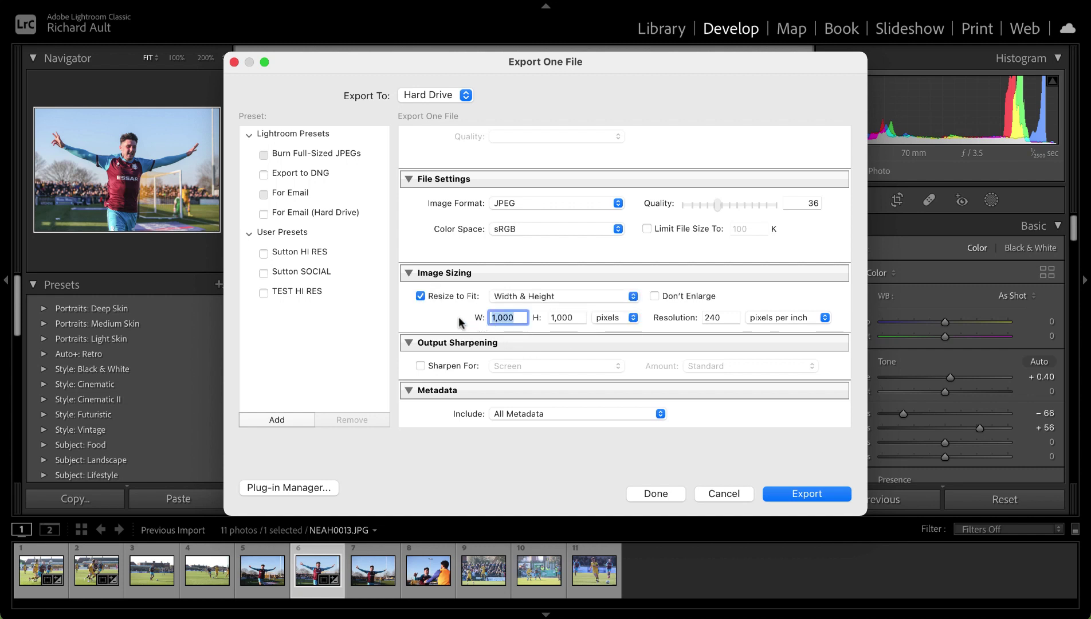
type("2499")
key("Tab")
type("1")
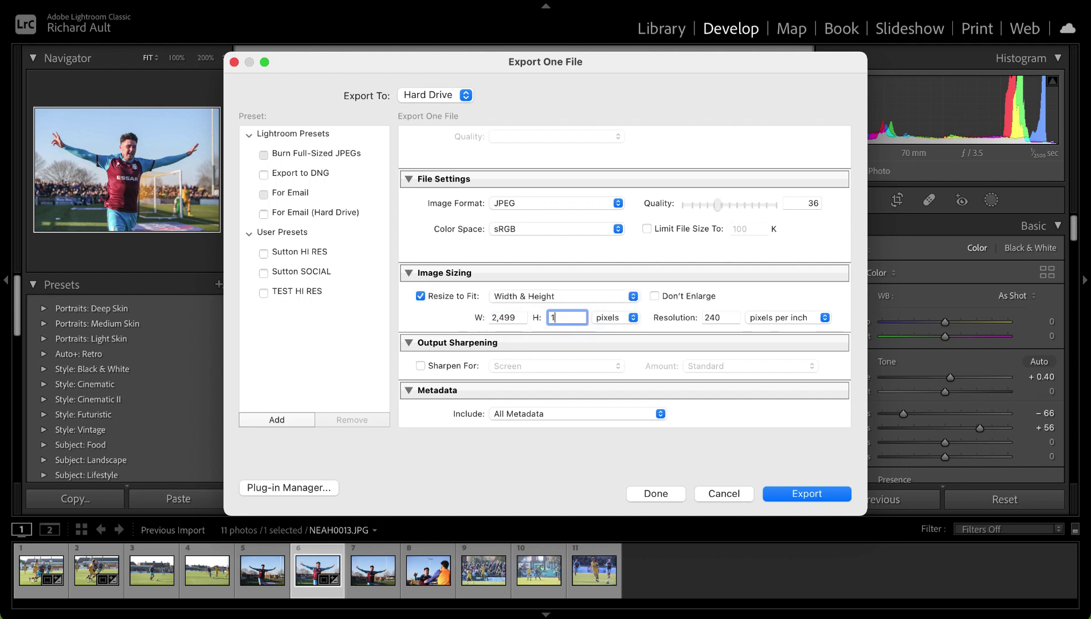
type("600")
key("BackSpace")
key("BackSpace")
type("00")
double_click(517, 318)
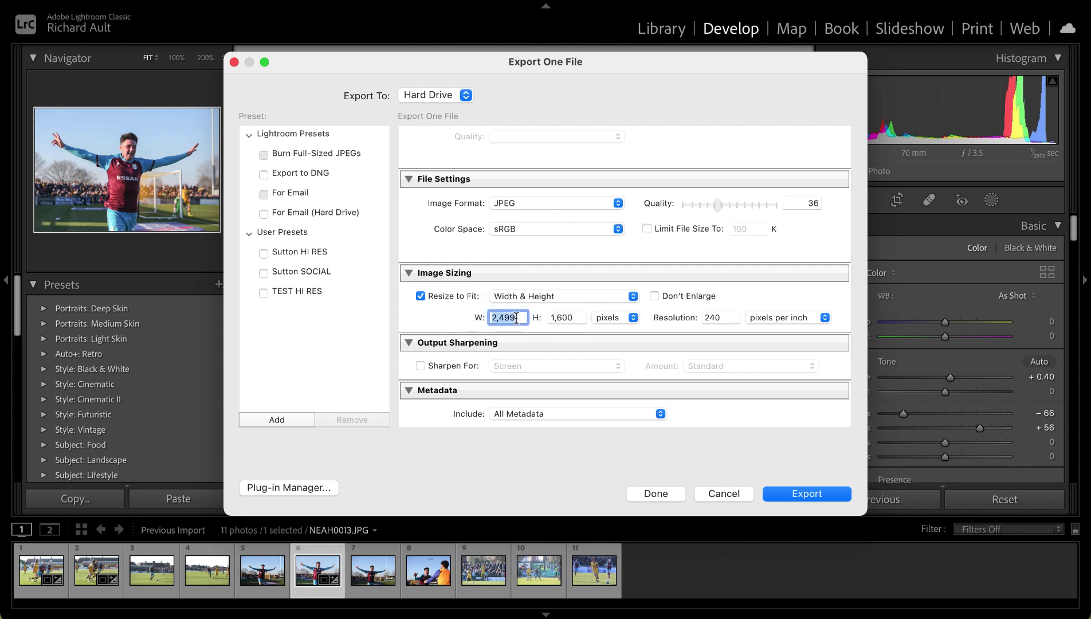
type("2400")
left_click(453, 327)
Turn on the TRFCFinal202122 watermark for the social export
scroll(675, 367, "down", 5)
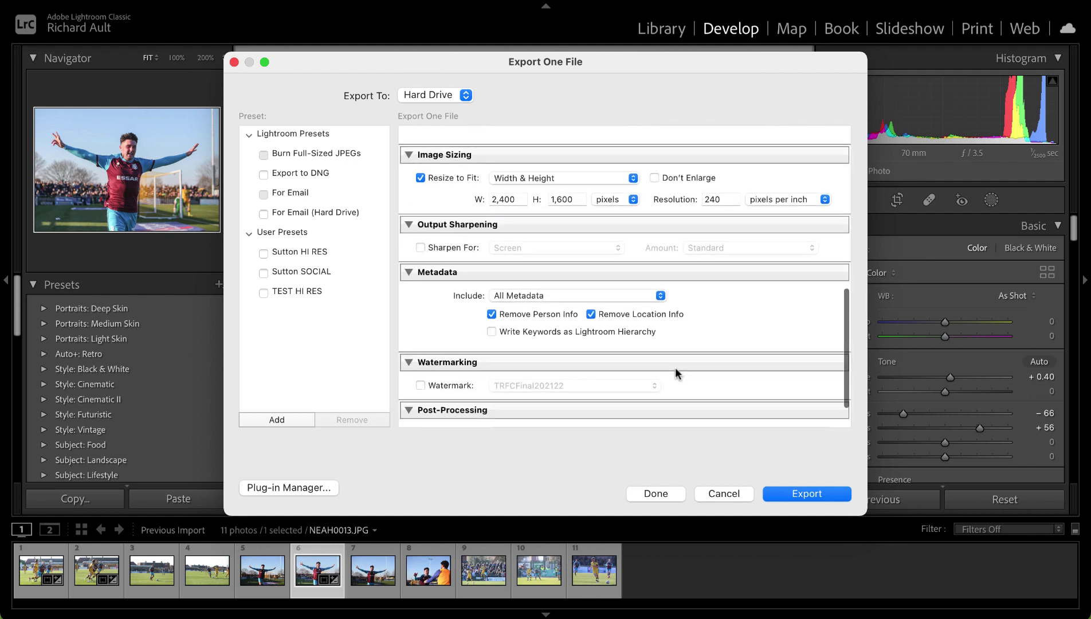
scroll(675, 367, "down", 2)
left_click(437, 343)
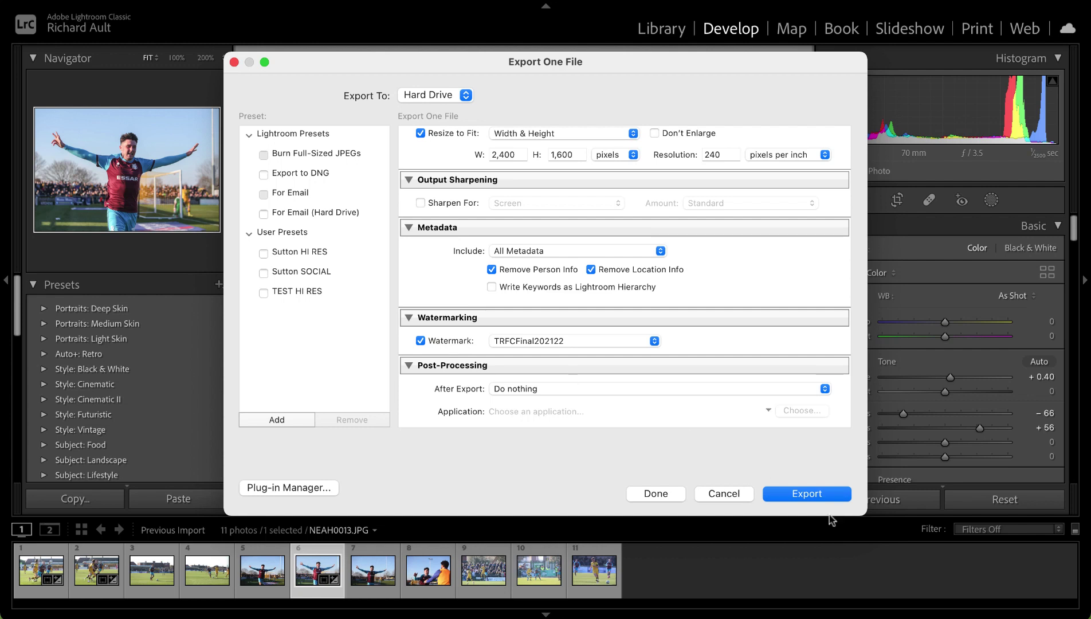
Save the current export settings as a user preset named TEST SOCIAL
left_click(257, 423)
type("T")
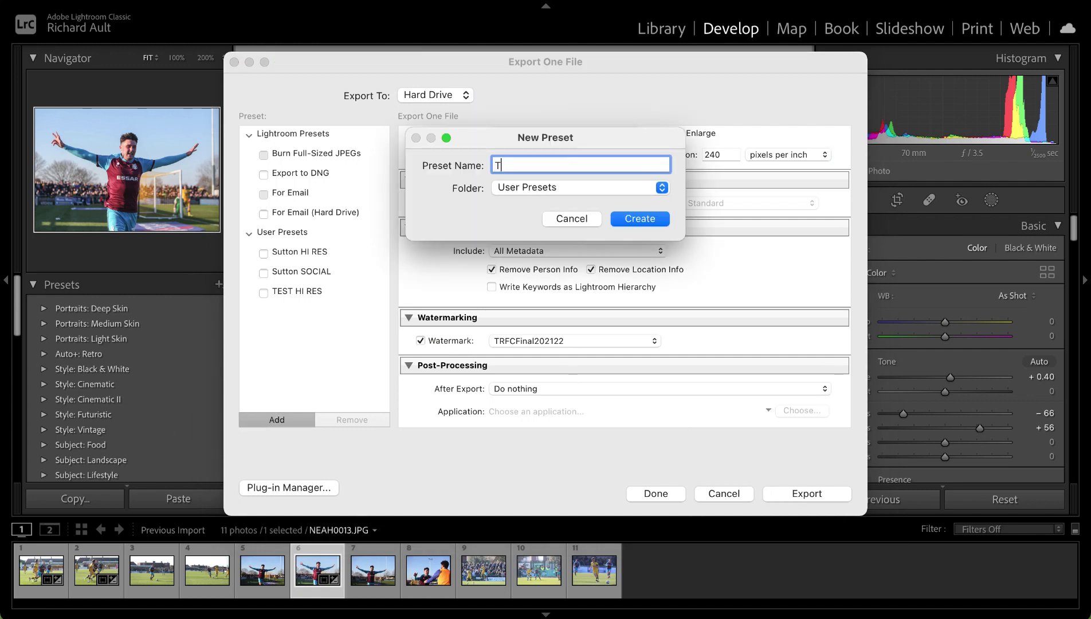
type("EST SOCIAL")
key("Return")
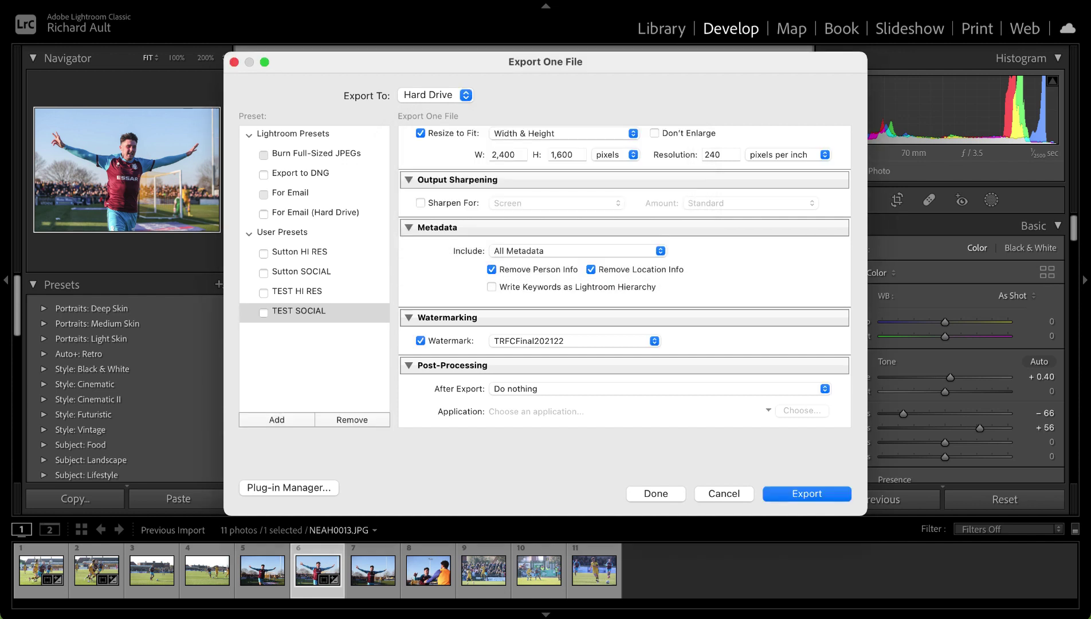
Tick both the TEST HI RES and TEST SOCIAL presets and open the batch export for NEAH0013
left_click(264, 294)
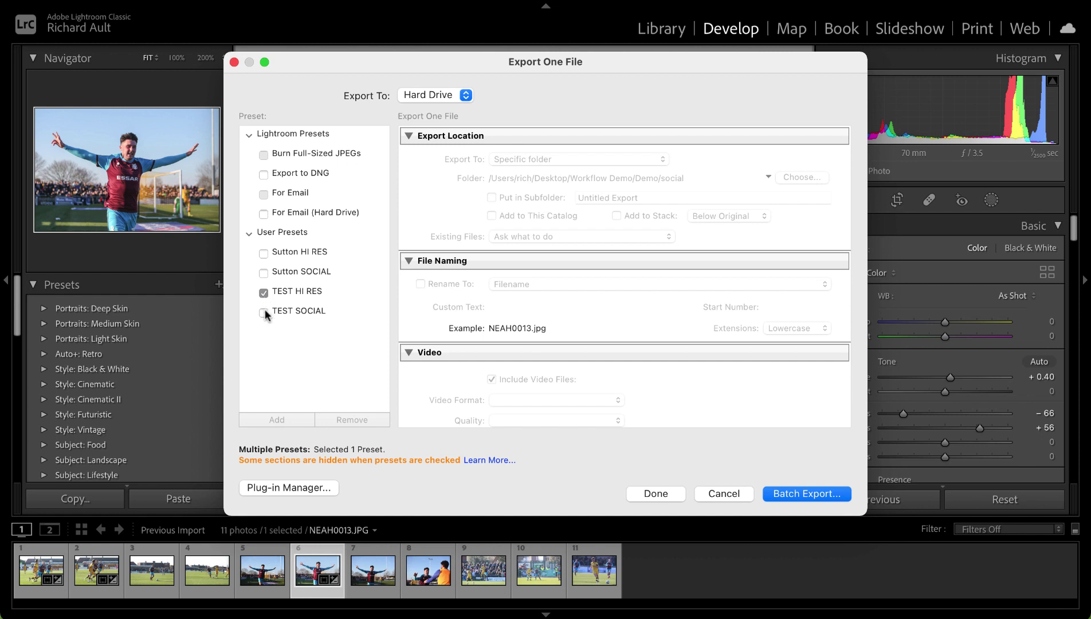
left_click(264, 312)
left_click(809, 493)
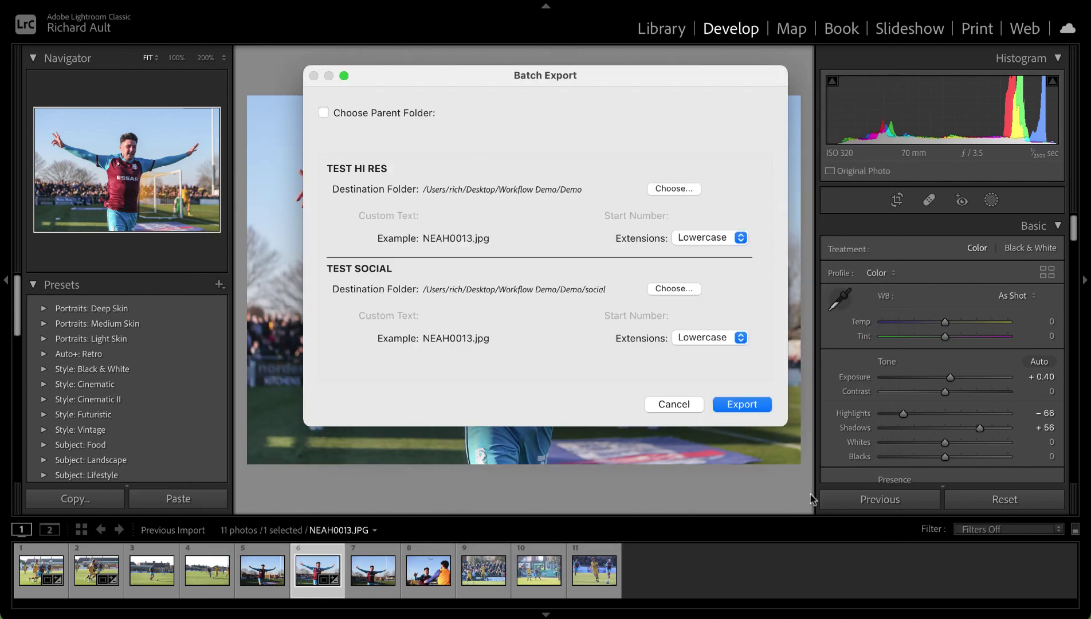
Run the batch export, then switch to Finder and open the Demo folder inside Workflow Demo on the Desktop
left_click(731, 404)
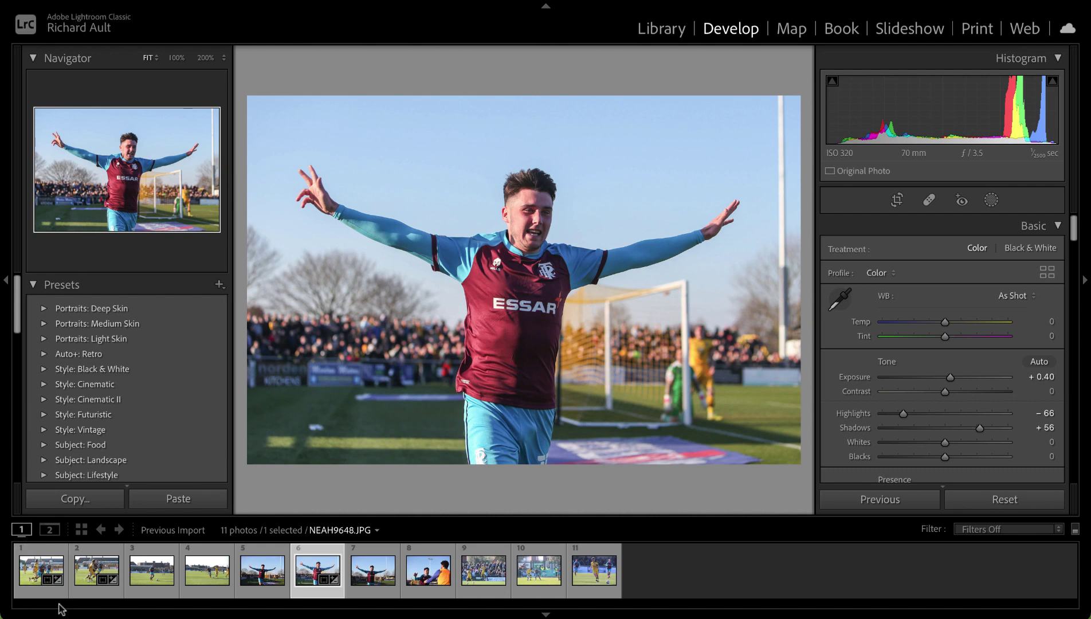
left_click(39, 607)
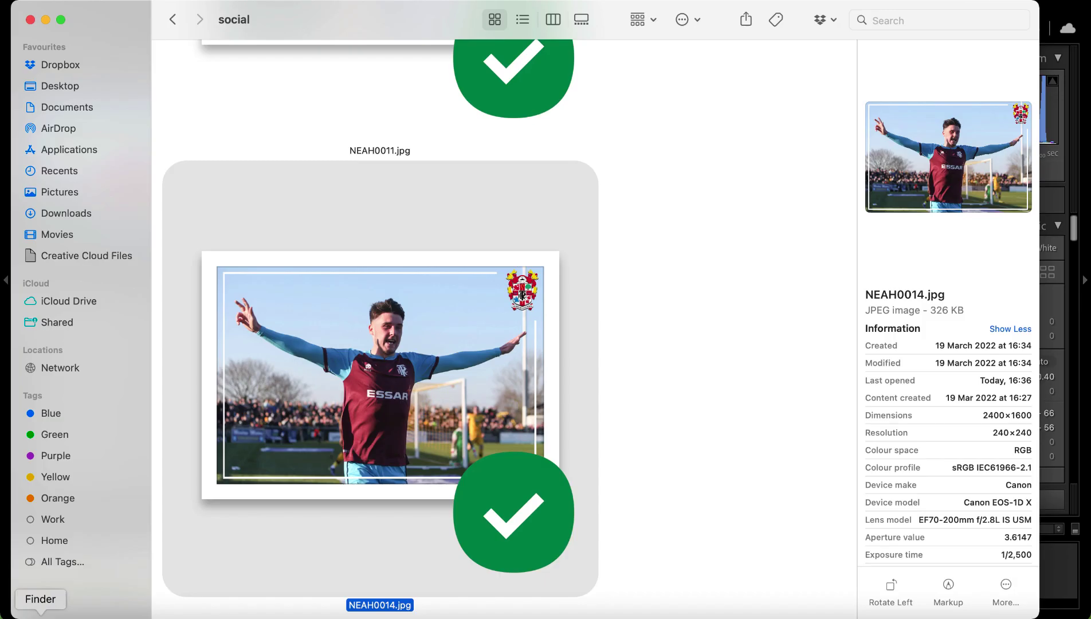
left_click(98, 68)
left_click(110, 82)
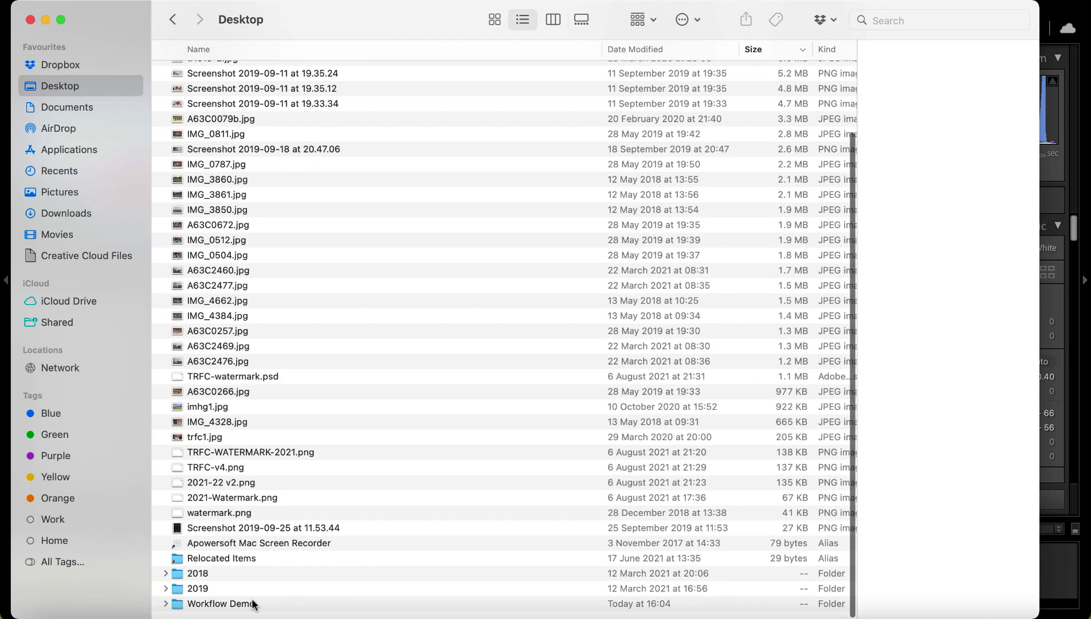
left_click(253, 604)
double_click(253, 603)
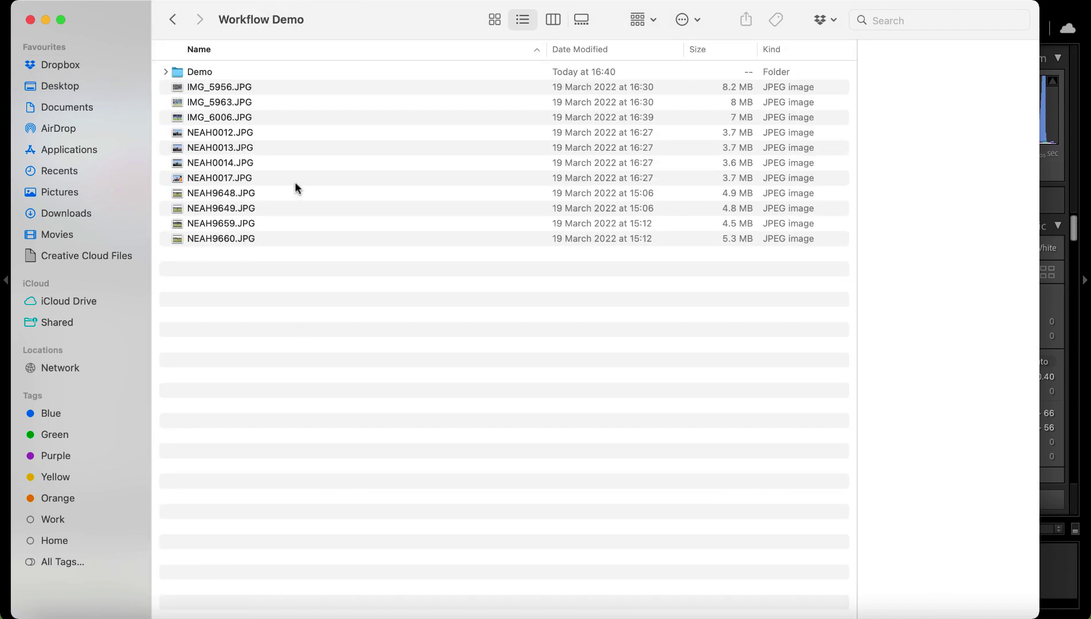
double_click(224, 73)
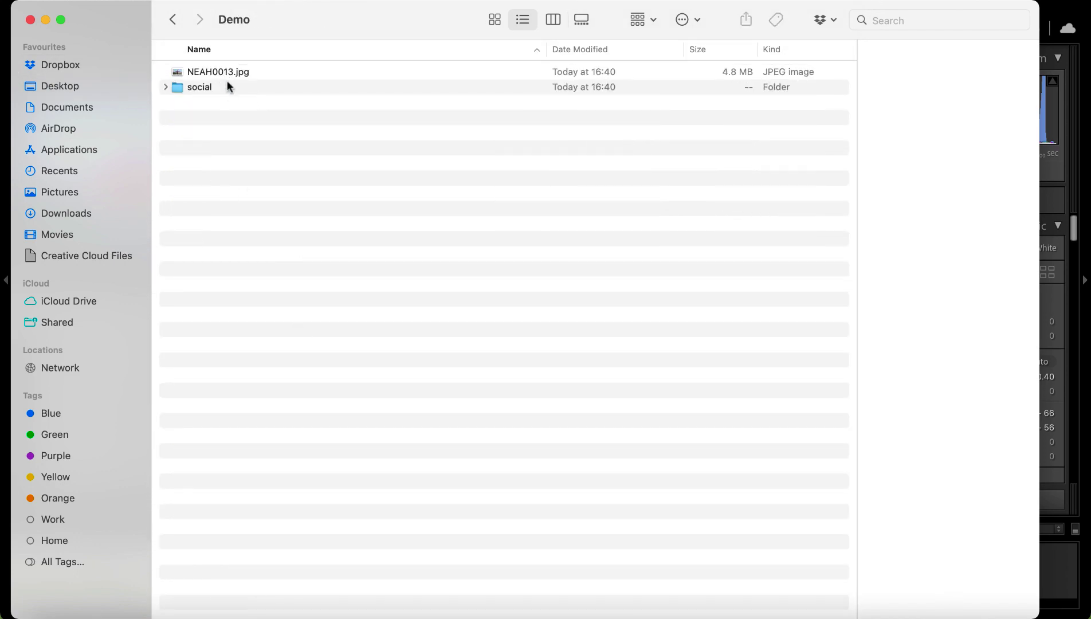
Check the pixel dimensions of the hi-res NEAH0013.jpg, view the image full size and close it
left_click(227, 71)
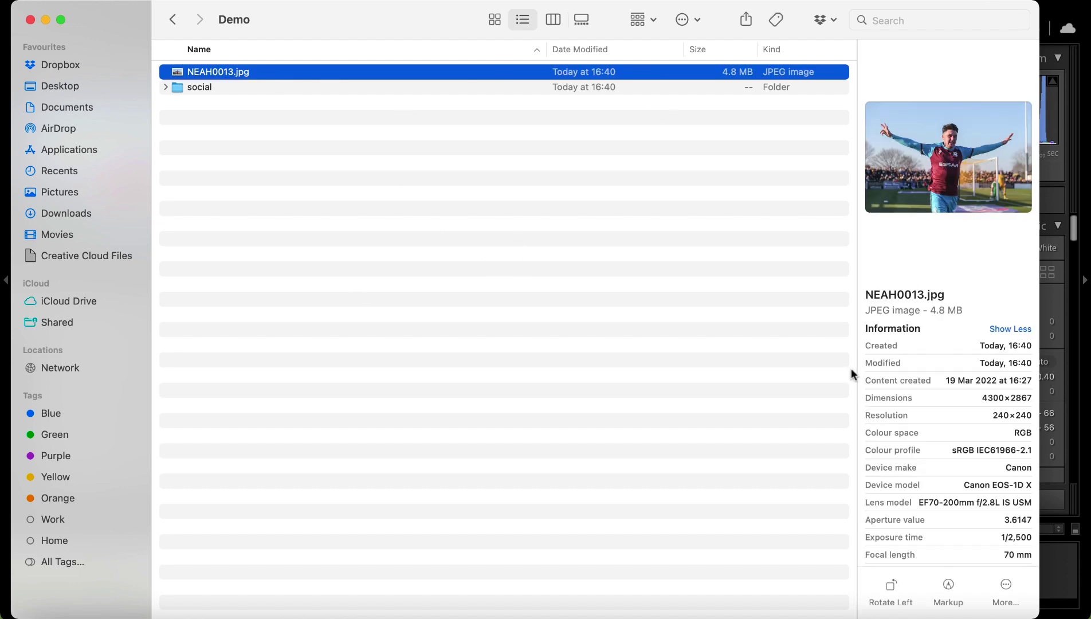
left_click(988, 399)
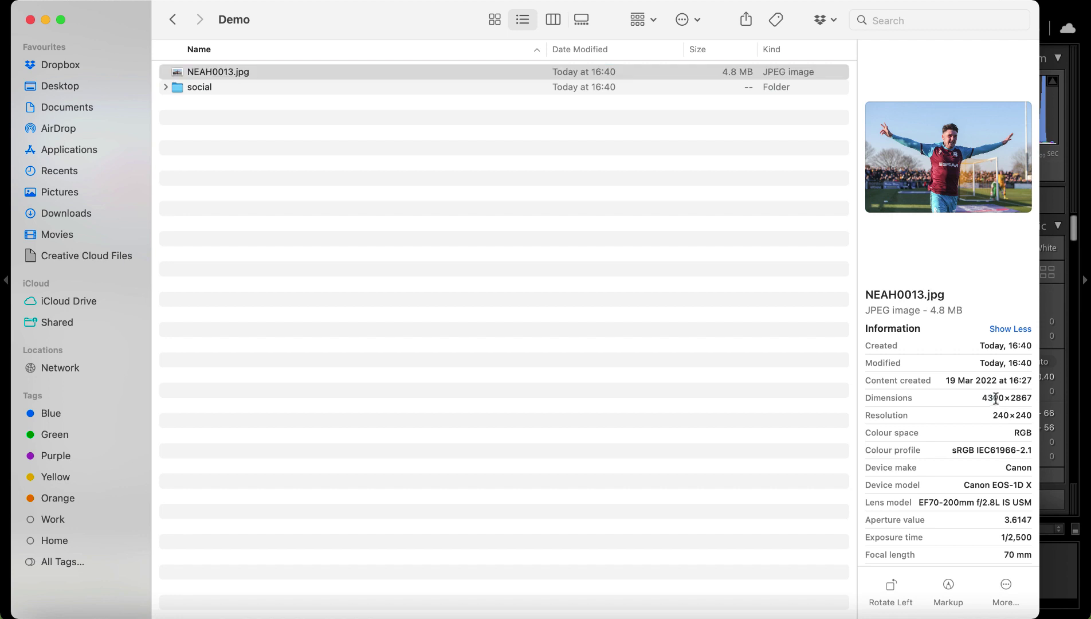
left_click_drag(995, 398, 1032, 395)
left_click(951, 413)
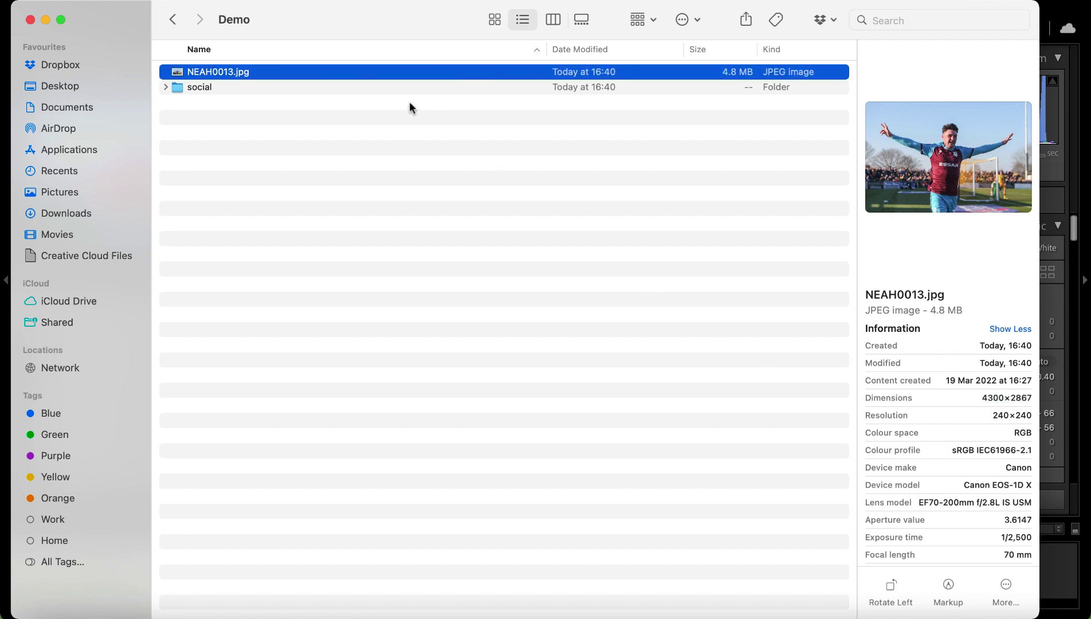
double_click(332, 69)
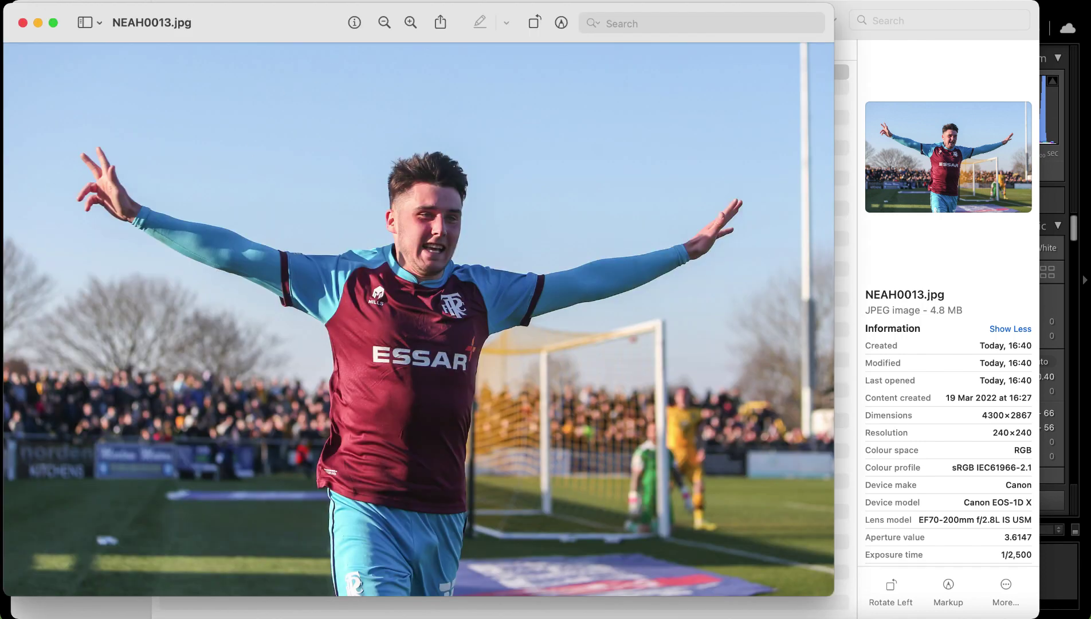
left_click(23, 23)
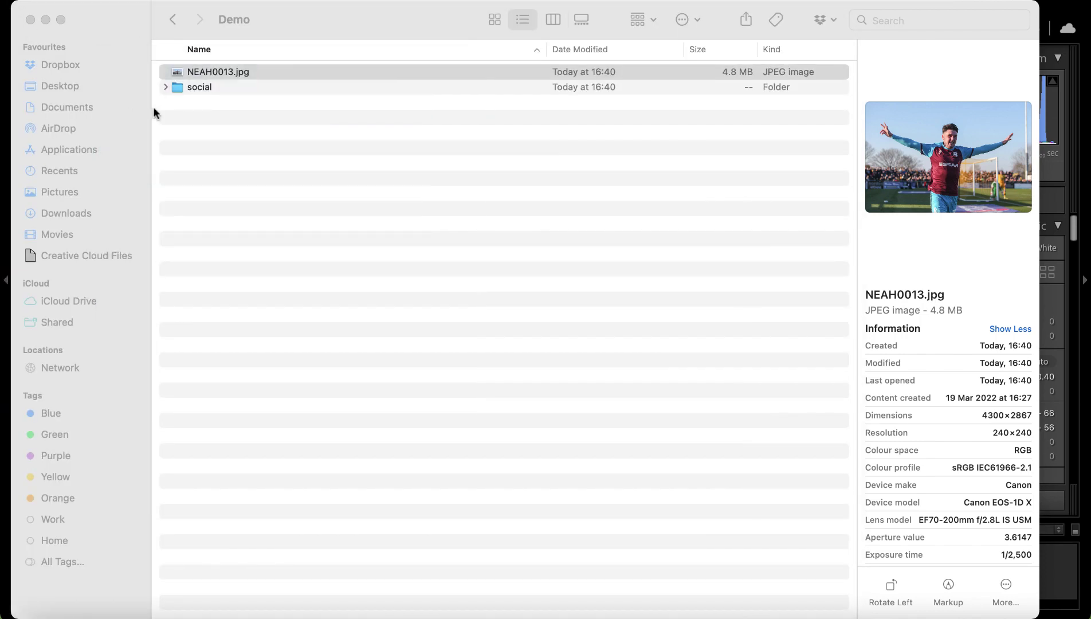
Check the dimensions and watermark of NEAH0013.jpg in the social folder, then close the image and the folder window
double_click(193, 85)
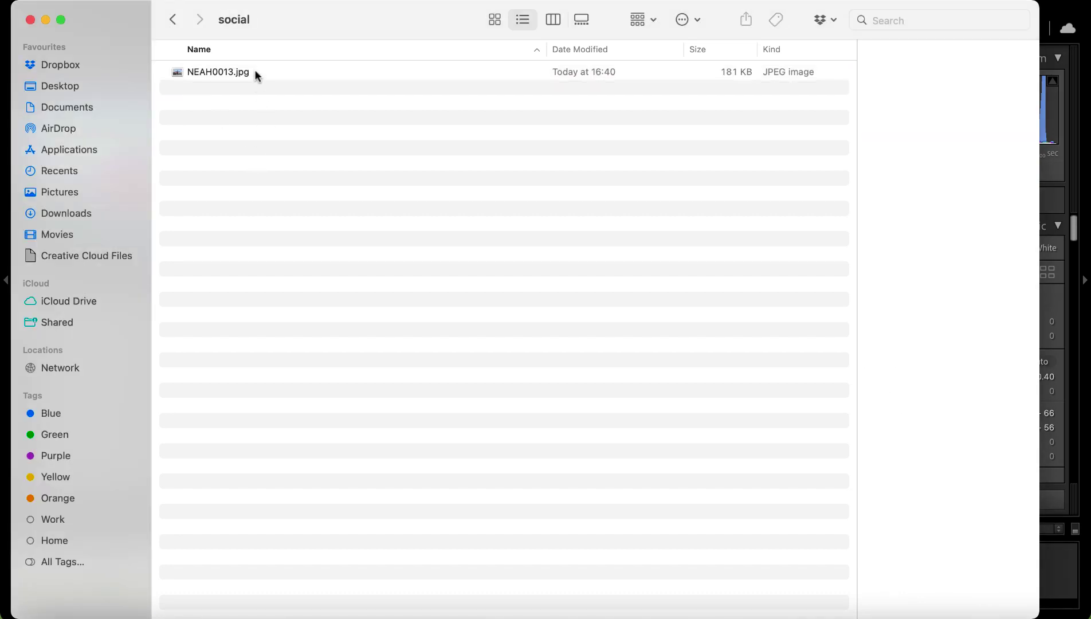
left_click(256, 73)
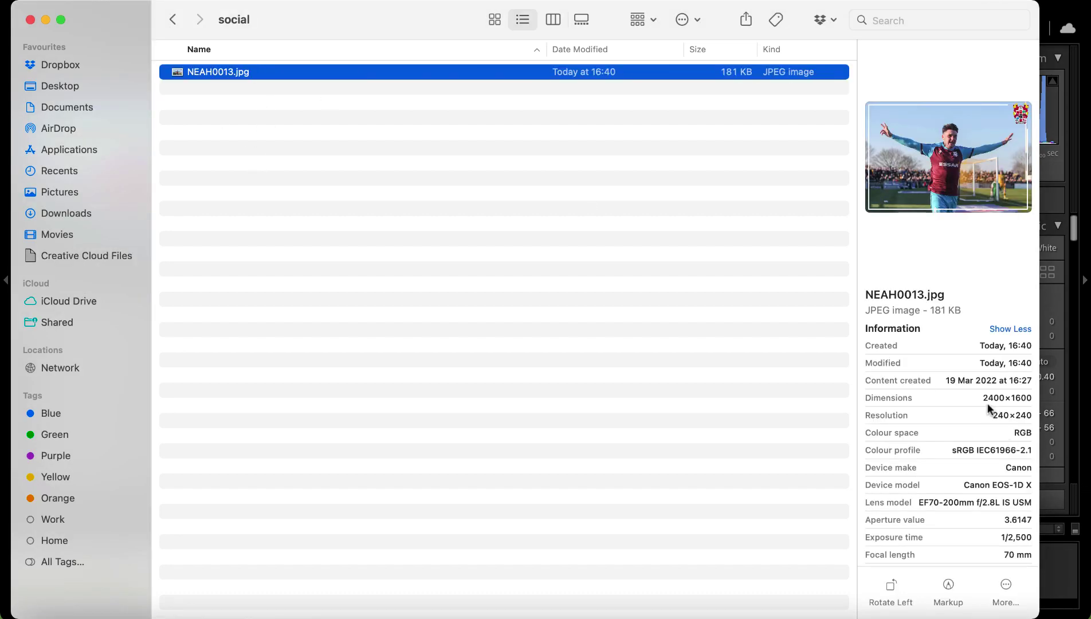
left_click_drag(984, 398, 1034, 402)
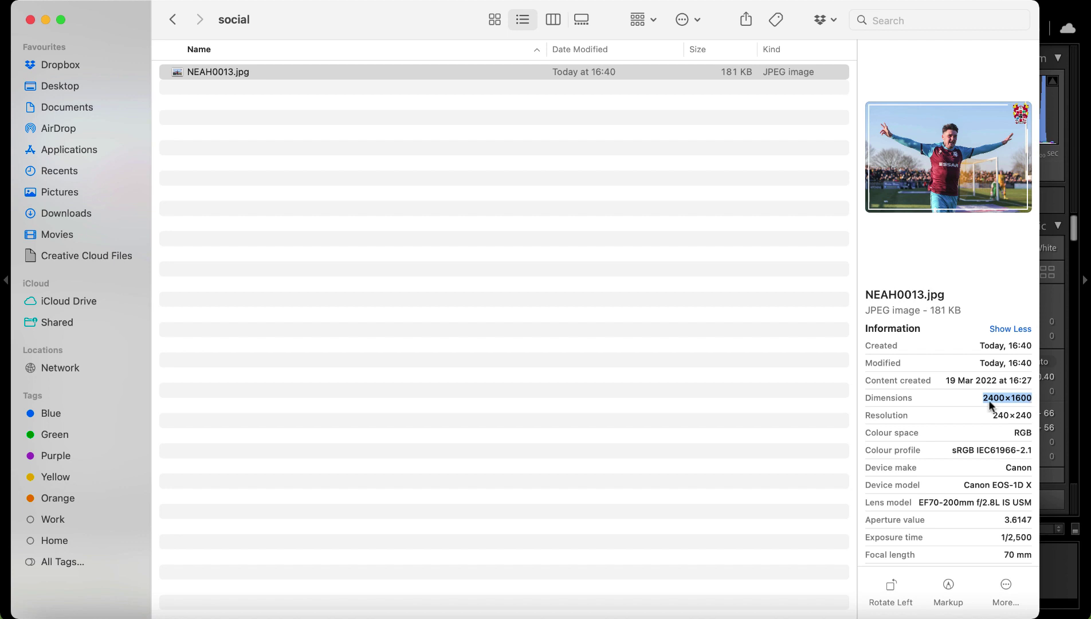
left_click(613, 216)
double_click(217, 72)
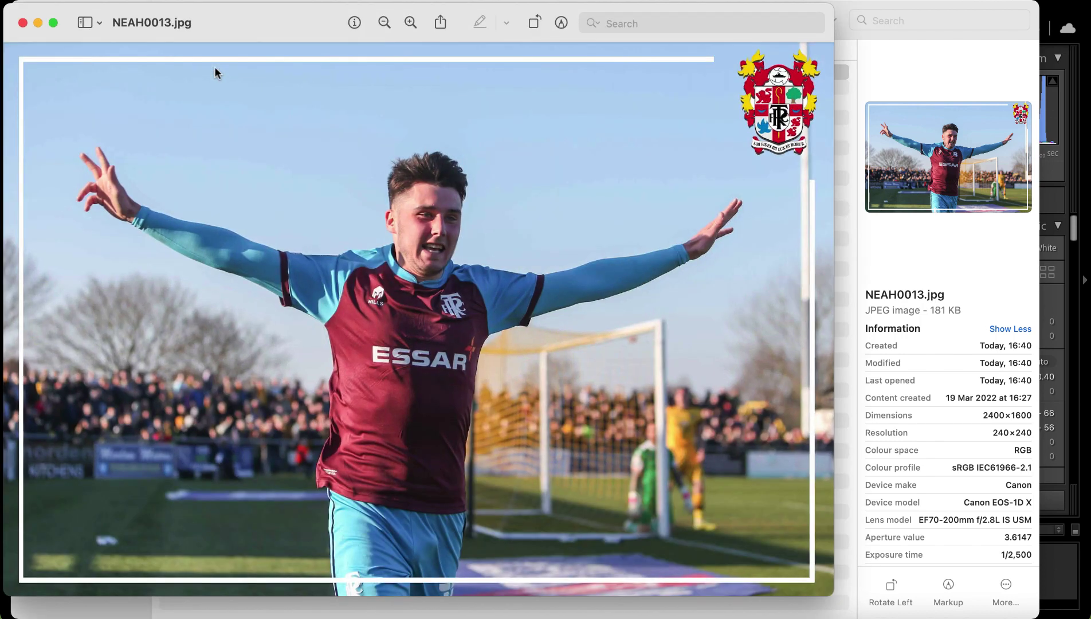
left_click(22, 23)
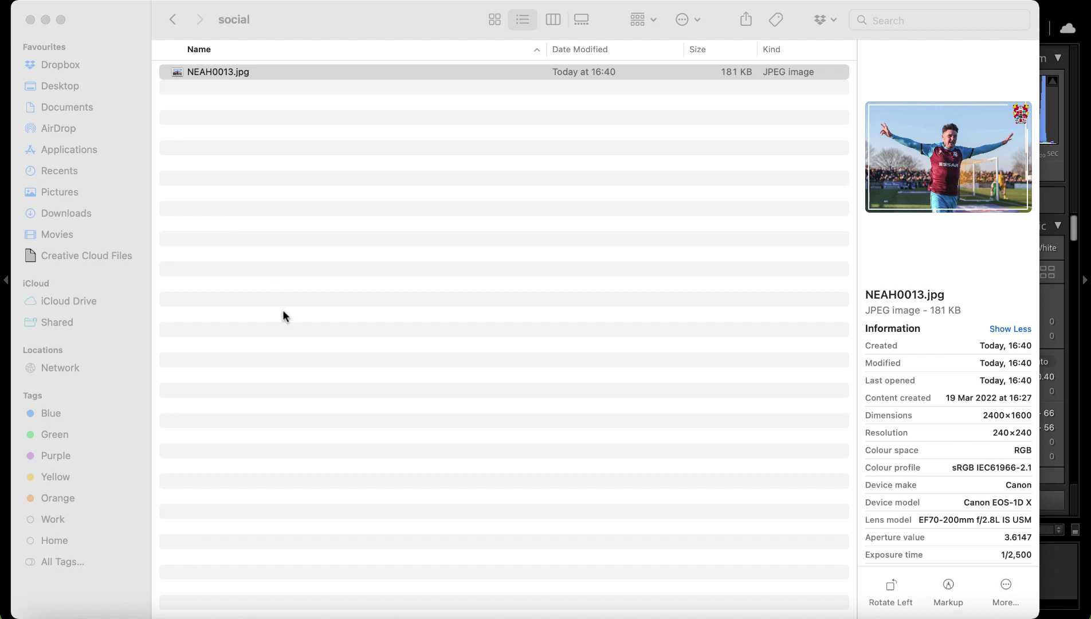
left_click(27, 20)
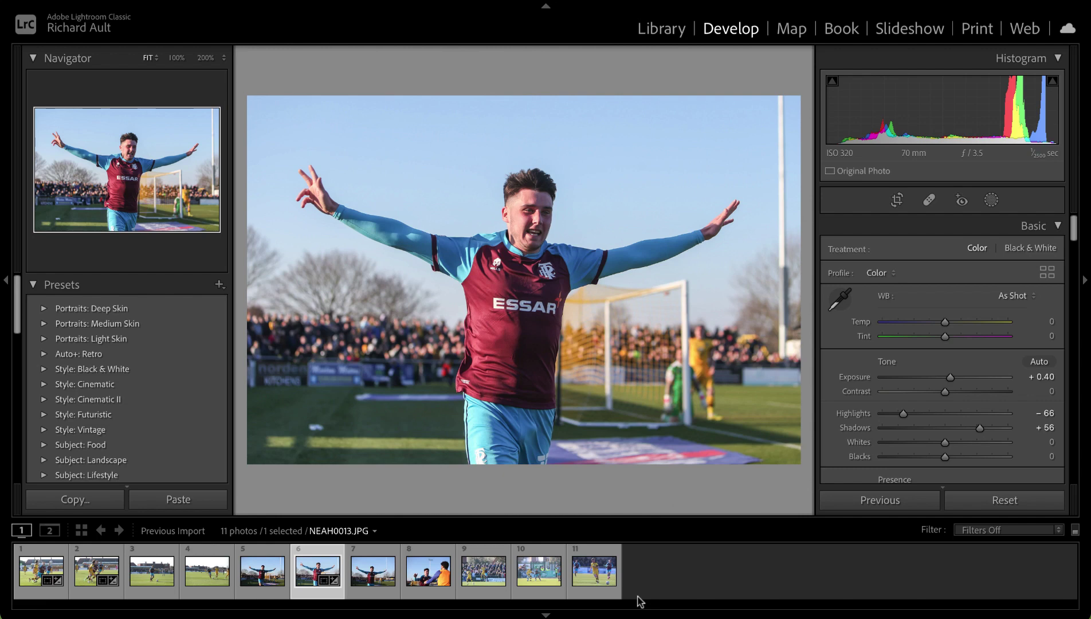
Open IMG_5956 from the Library grid in Develop and inspect the two jumping players at 100% zoom
key("g")
scroll(610, 335, "up", 5)
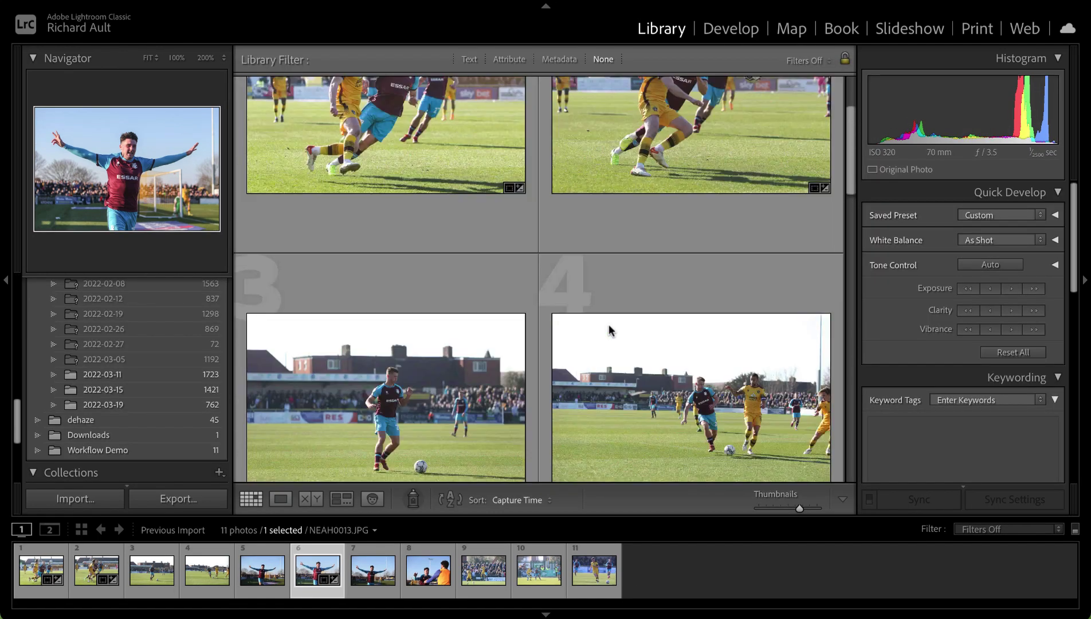
scroll(609, 330, "down", 5)
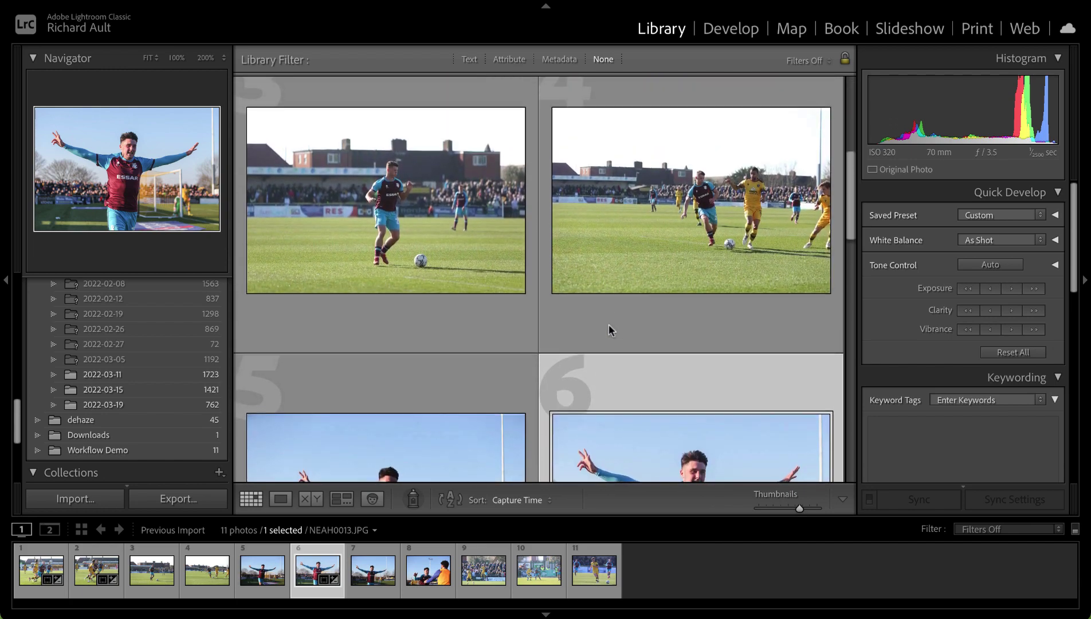
scroll(608, 330, "down", 10)
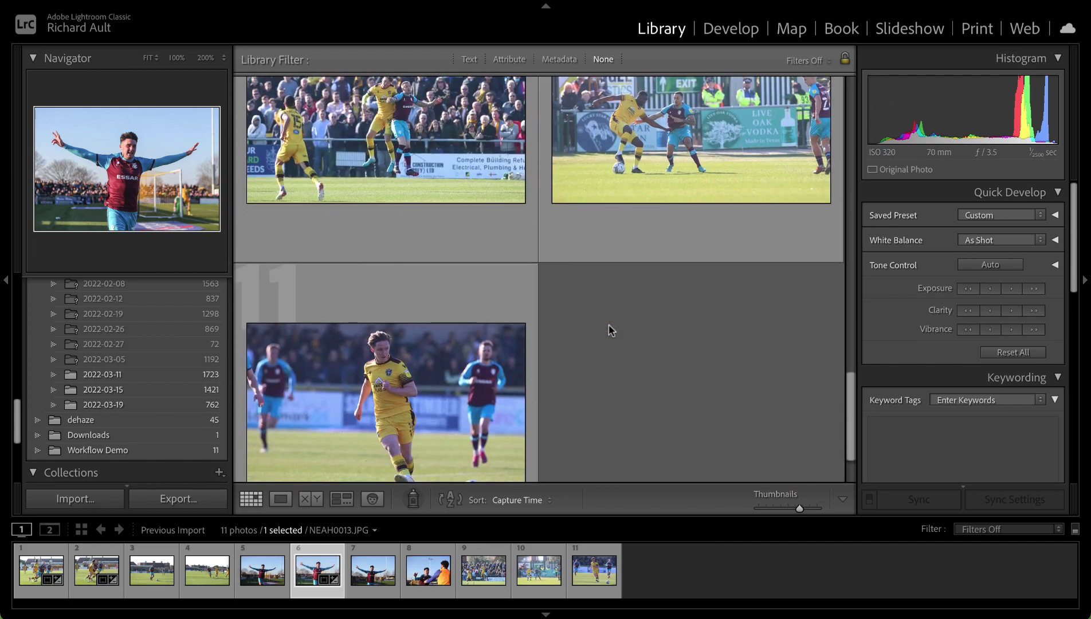
scroll(609, 330, "up", 4)
left_click(436, 189)
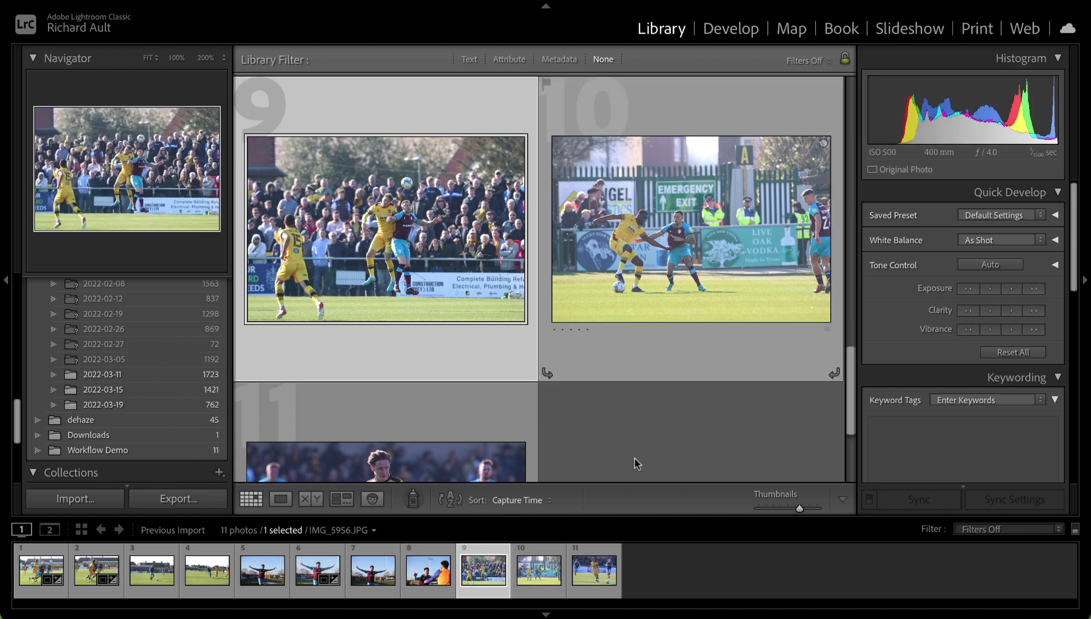
left_click(726, 32)
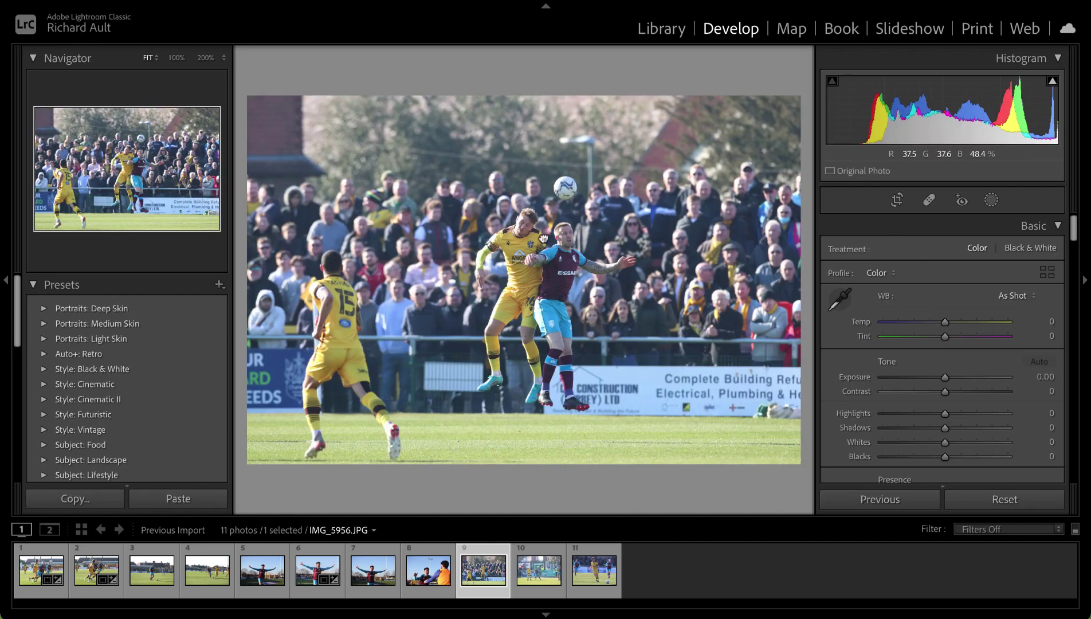
left_click(542, 238)
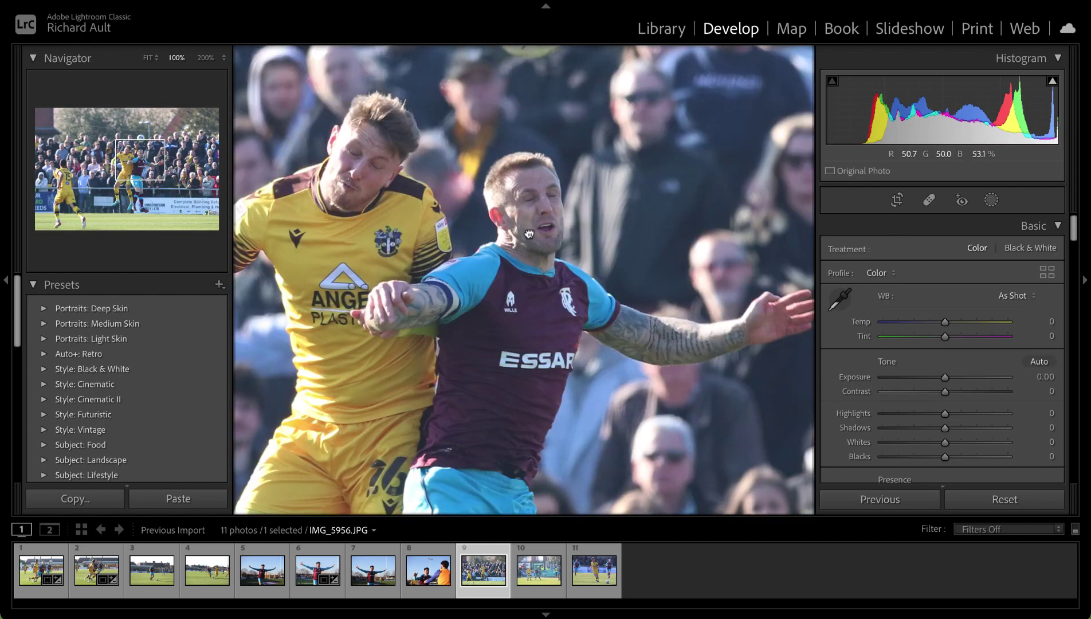
left_click_drag(529, 234, 546, 248)
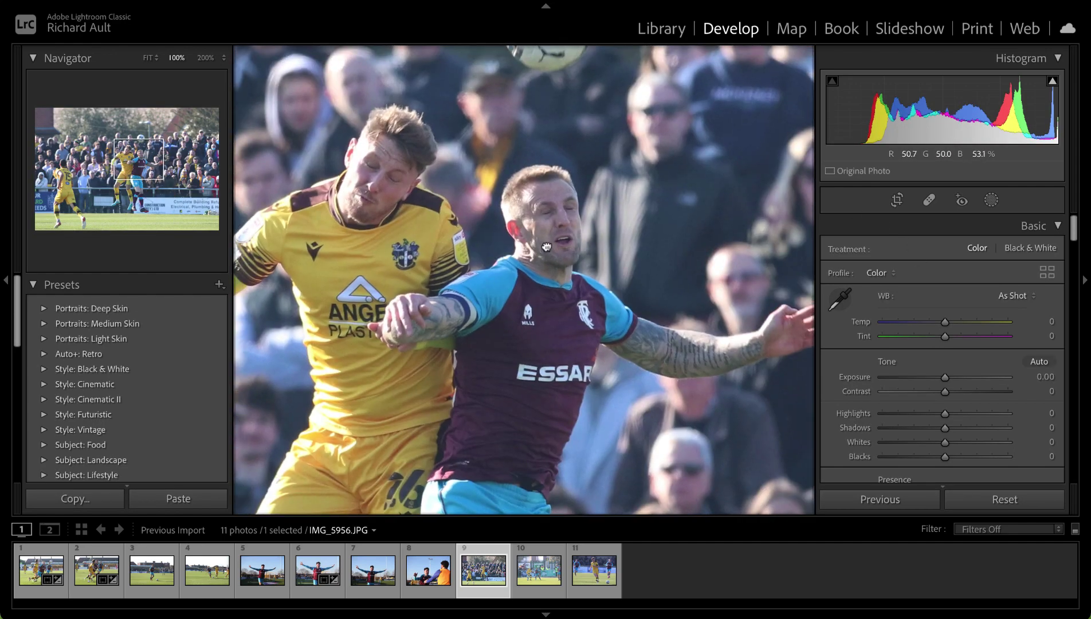
left_click_drag(482, 262, 561, 258)
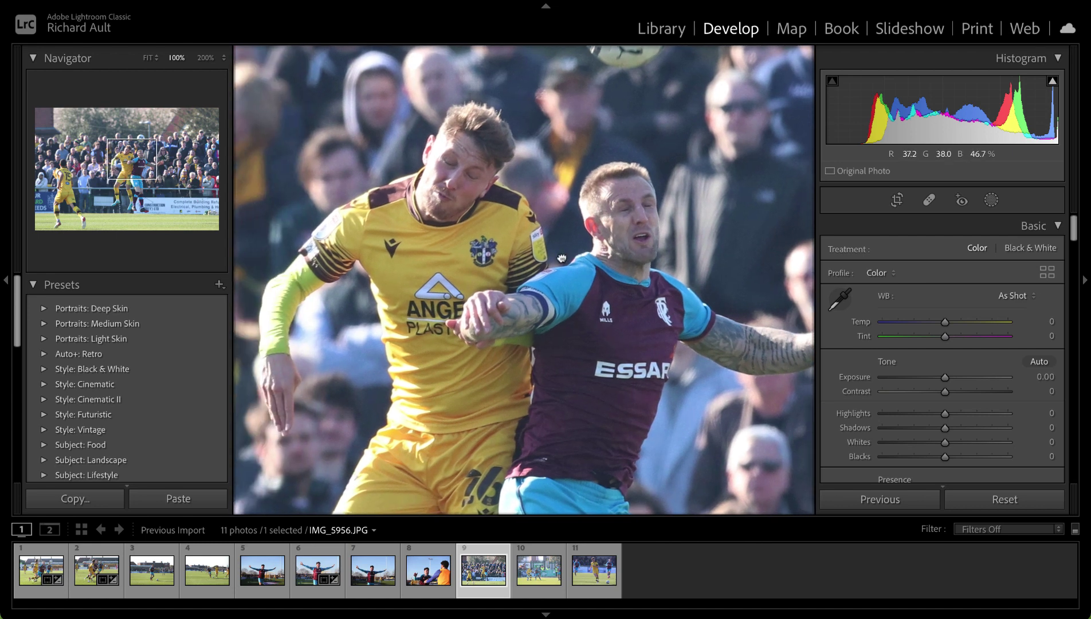
left_click(561, 258)
Crop IMG_5956 around the two jumping players at the original aspect and straighten it to an angle of -0.63
left_click(896, 202)
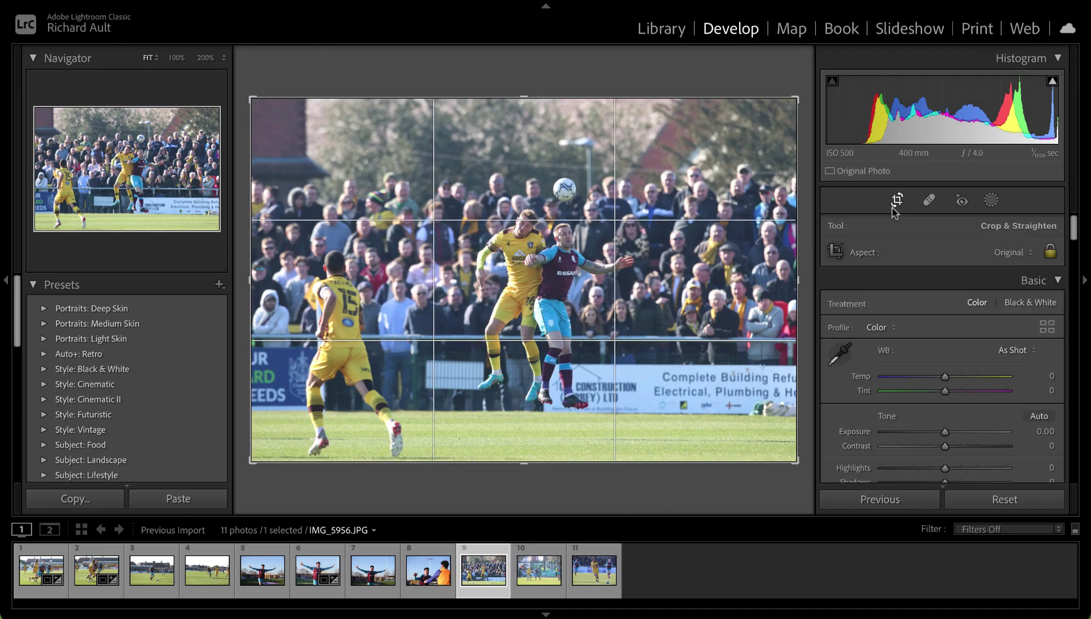
left_click_drag(797, 231, 725, 231)
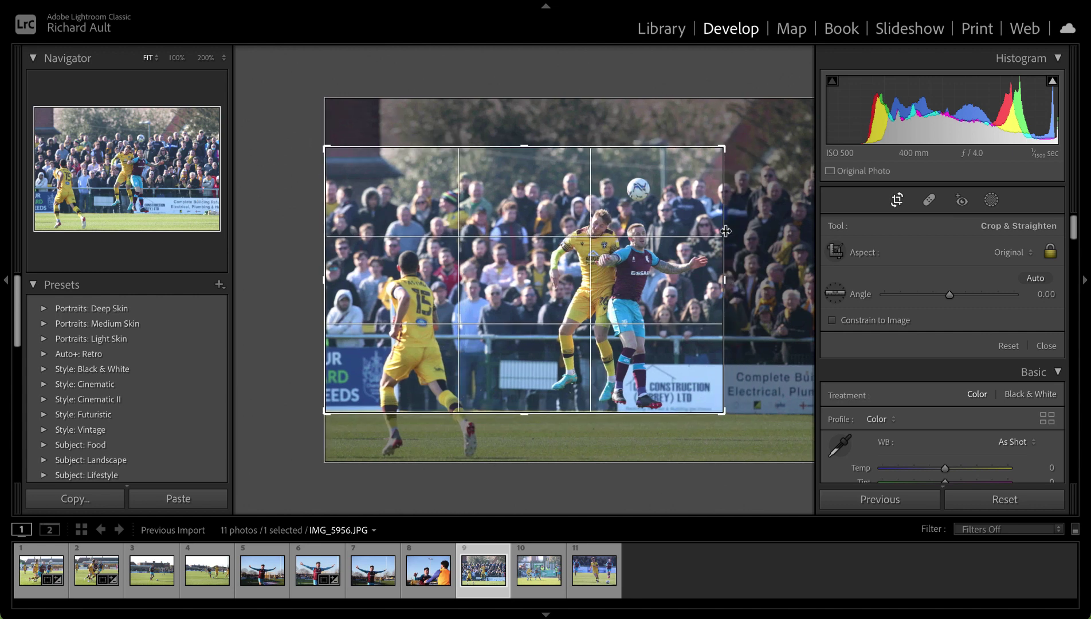
left_click_drag(641, 242, 530, 229)
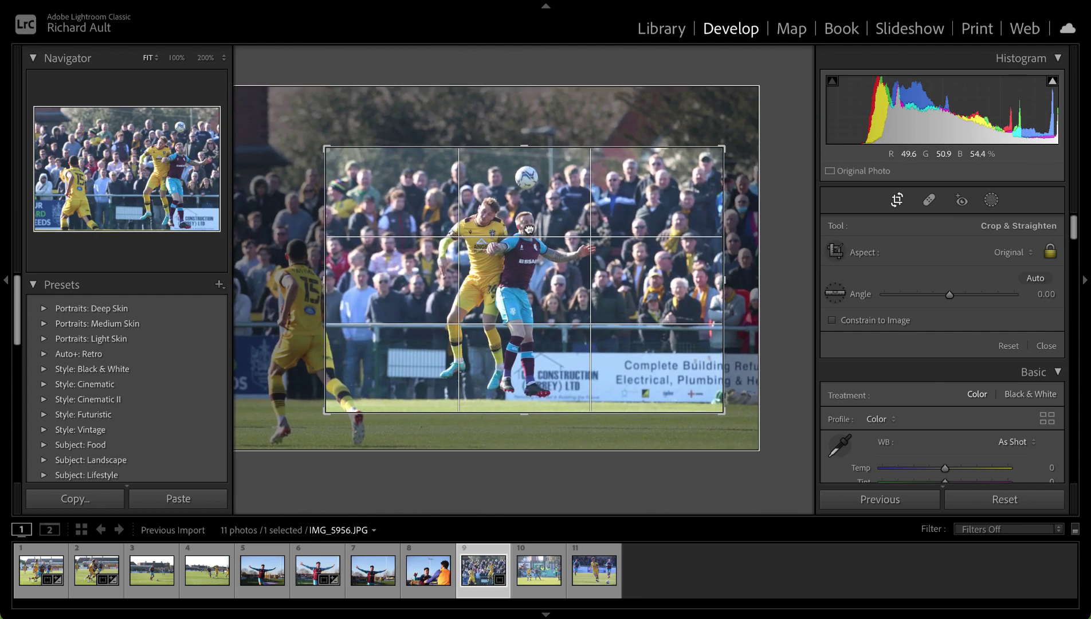
left_click_drag(531, 148, 535, 138)
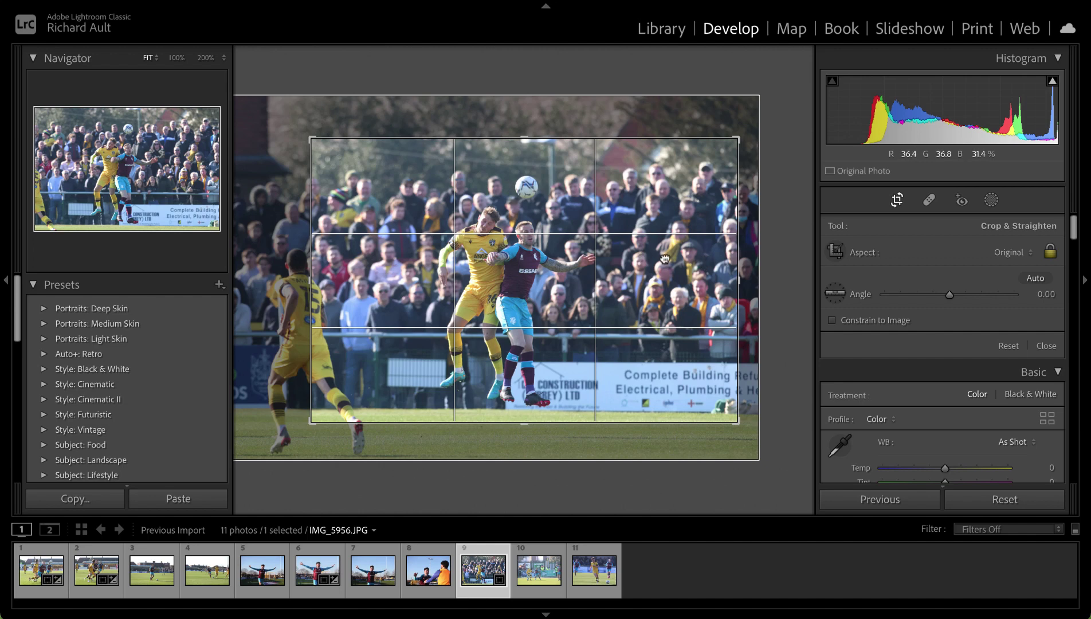
left_click_drag(750, 234, 750, 234)
left_click_drag(749, 231, 750, 235)
left_click_drag(513, 425, 513, 432)
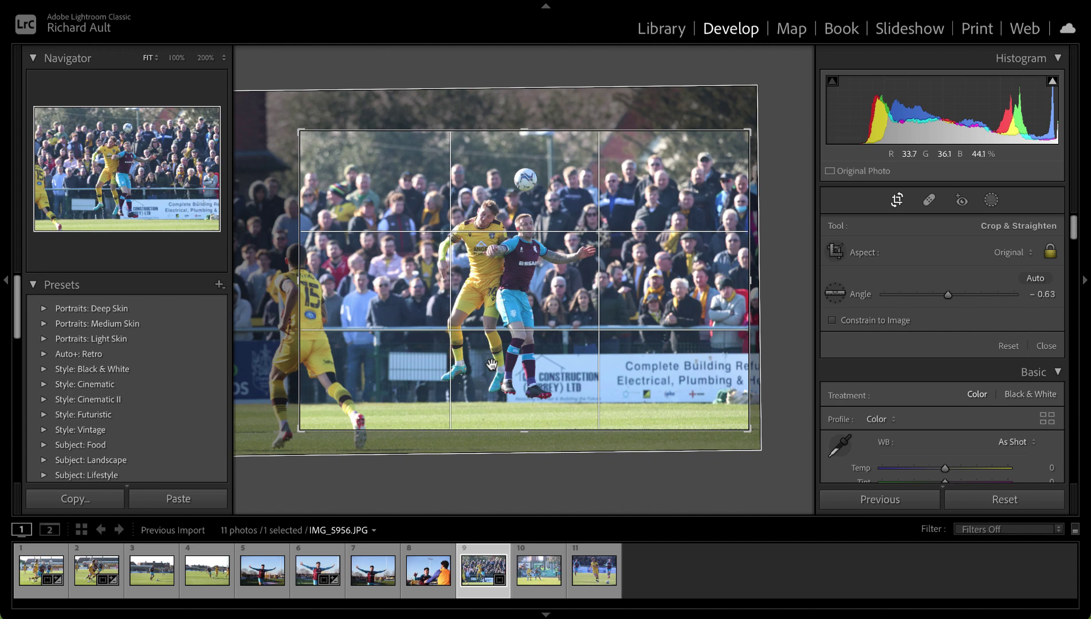
Enlarge and reposition the crop to include the number 15 player in full, and apply it
left_click_drag(472, 318, 534, 289)
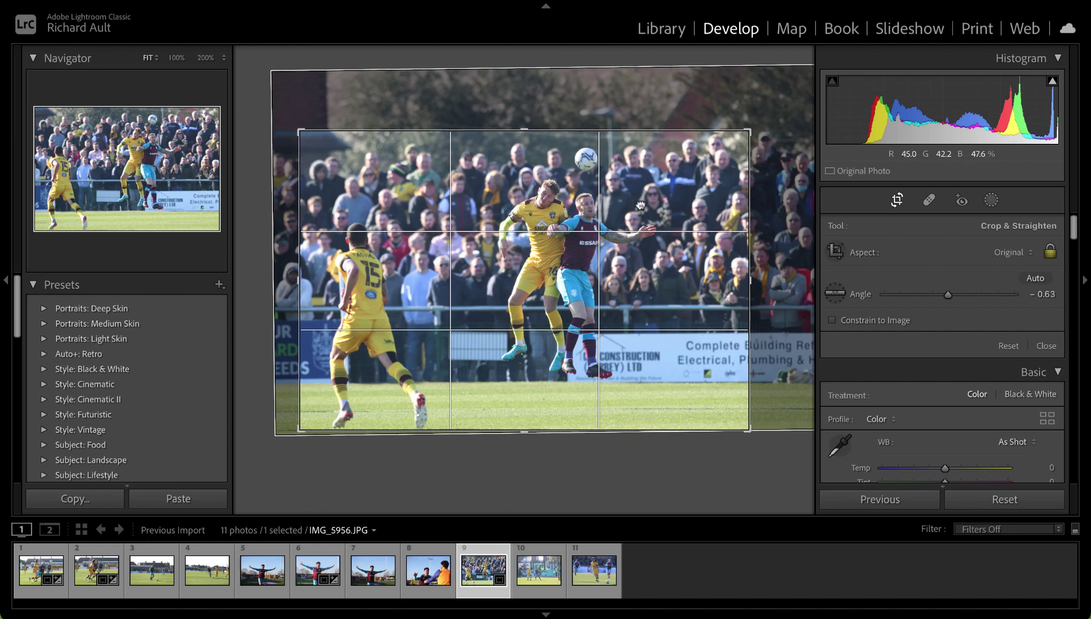
left_click_drag(640, 204, 637, 215)
left_click_drag(652, 131, 657, 68)
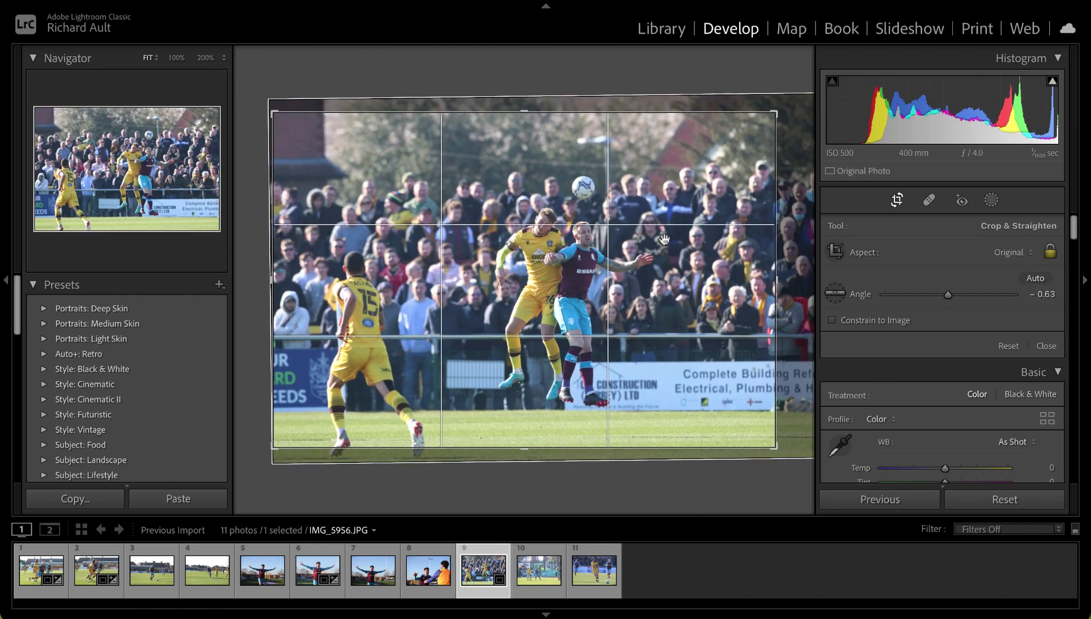
left_click_drag(653, 253, 620, 243)
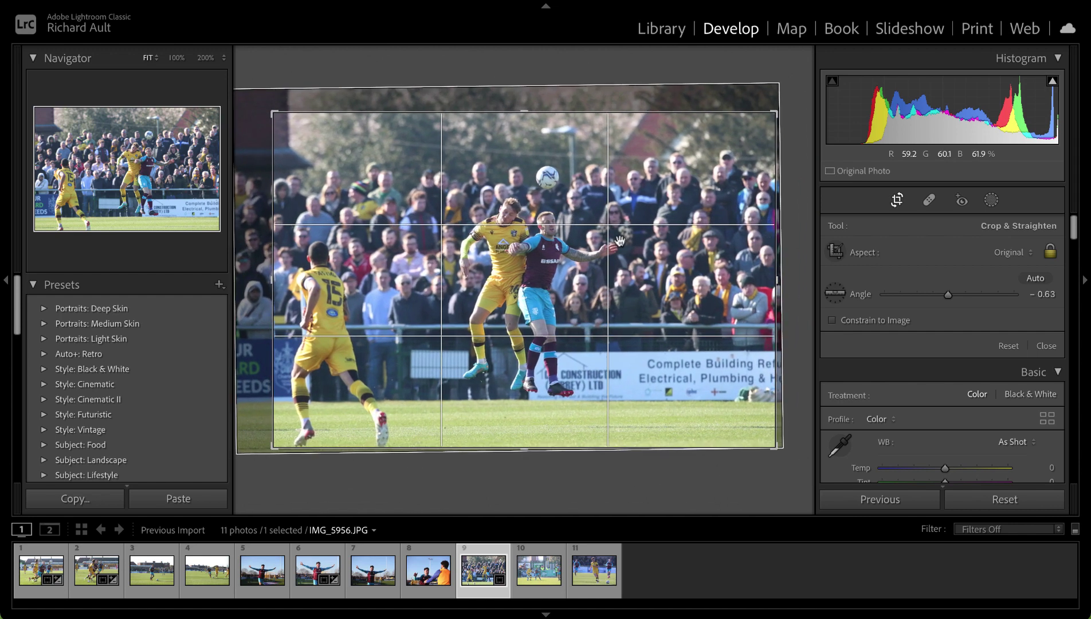
left_click(897, 201)
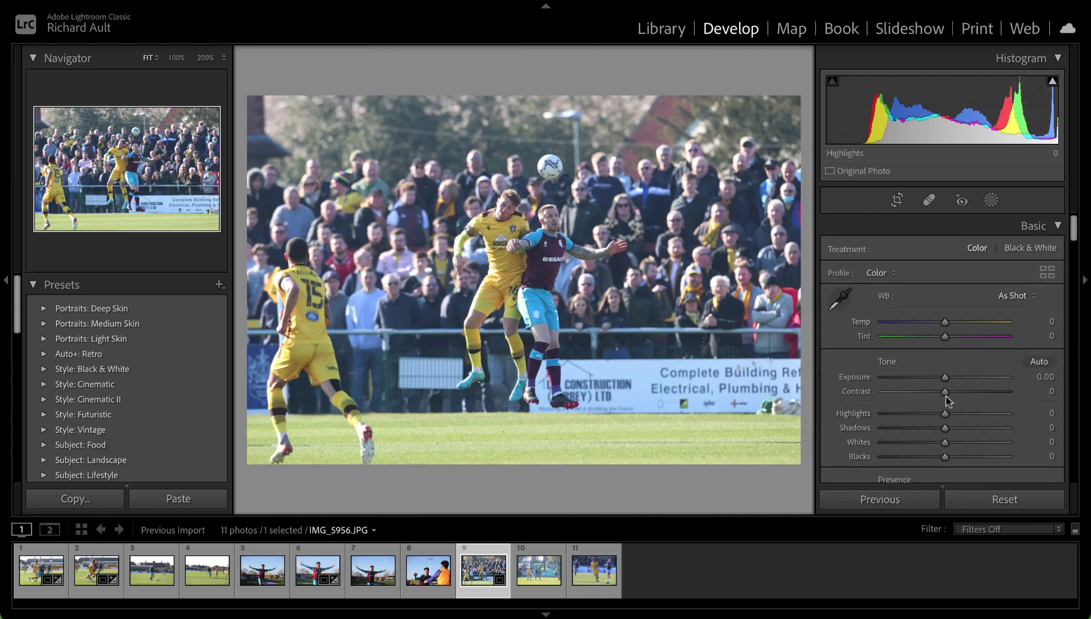
Set IMG_5956's contrast to +4, clarity to +51 and saturation to +58, and export it with the previous settings
left_click_drag(947, 395, 949, 394)
scroll(952, 445, "down", 3)
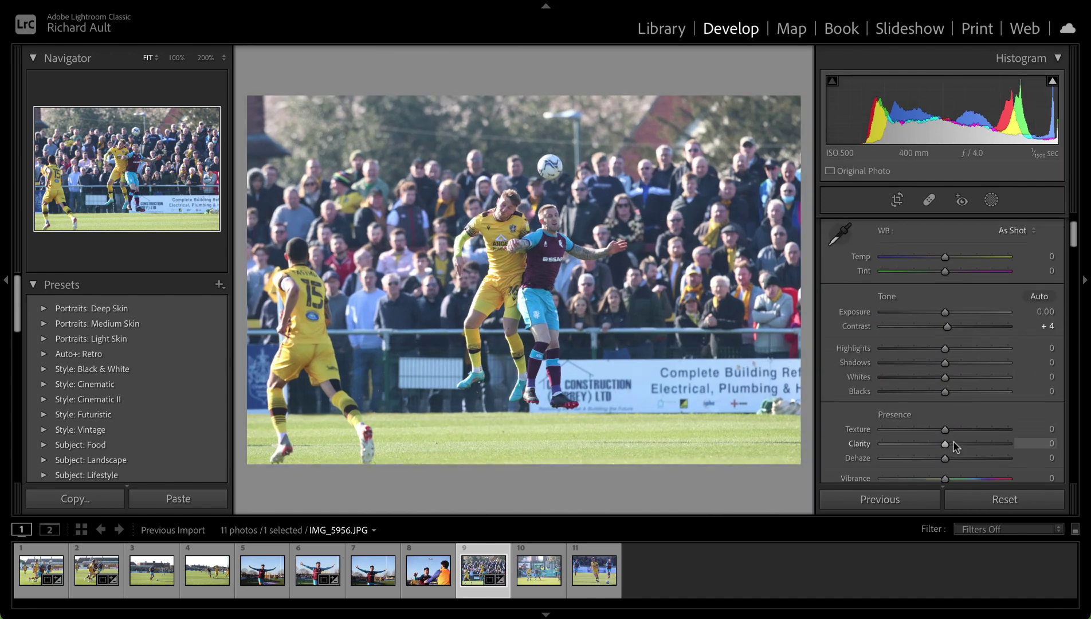
scroll(956, 469, "down", 2)
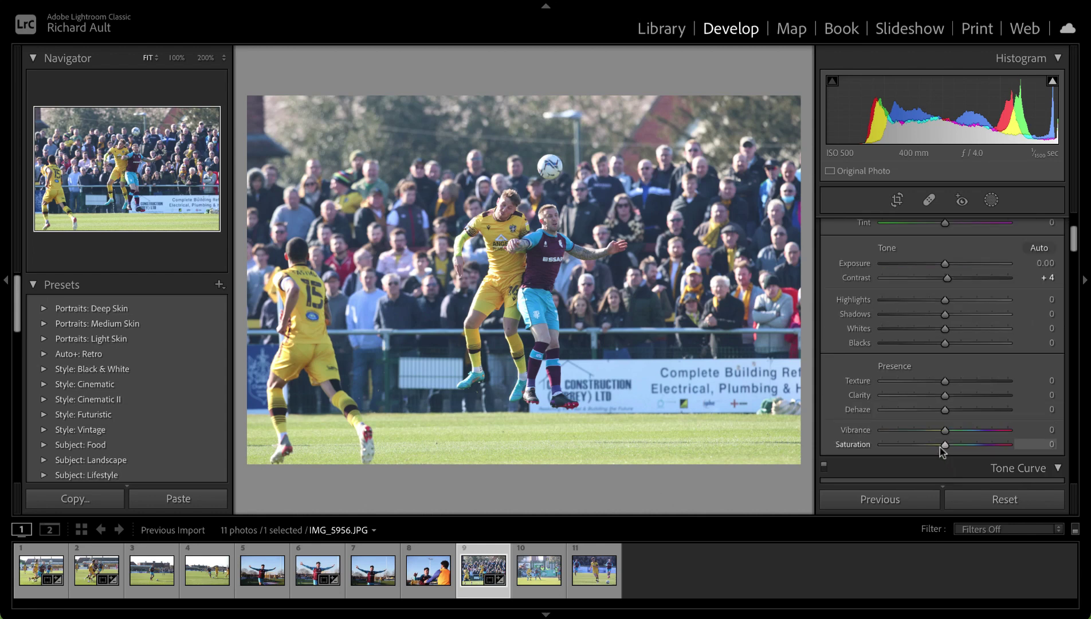
left_click_drag(944, 450, 981, 451)
left_click_drag(953, 396, 977, 397)
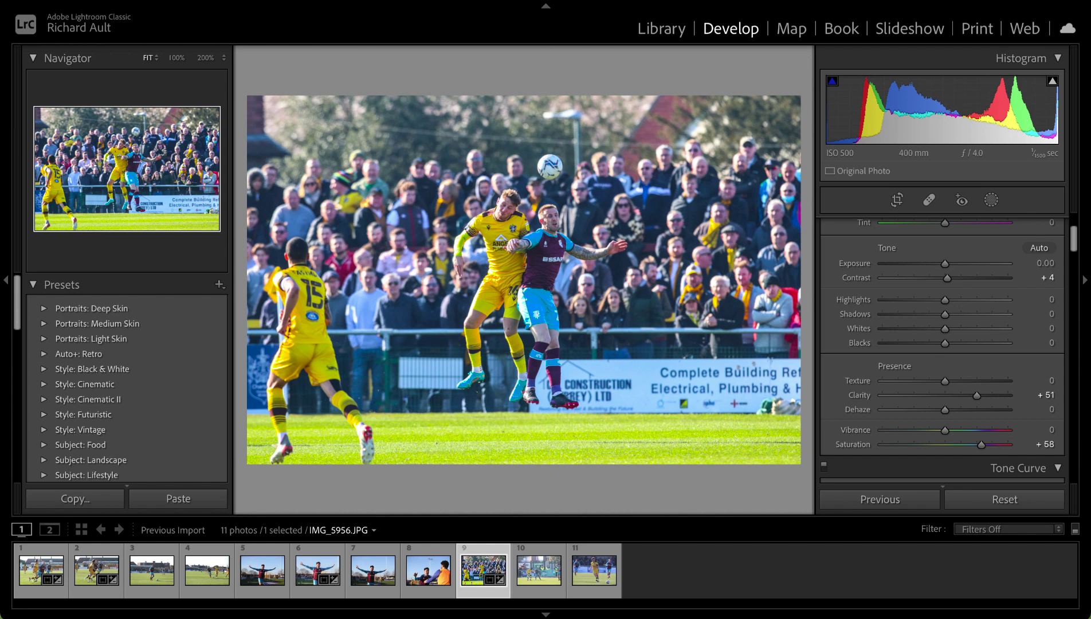
left_click(146, 1)
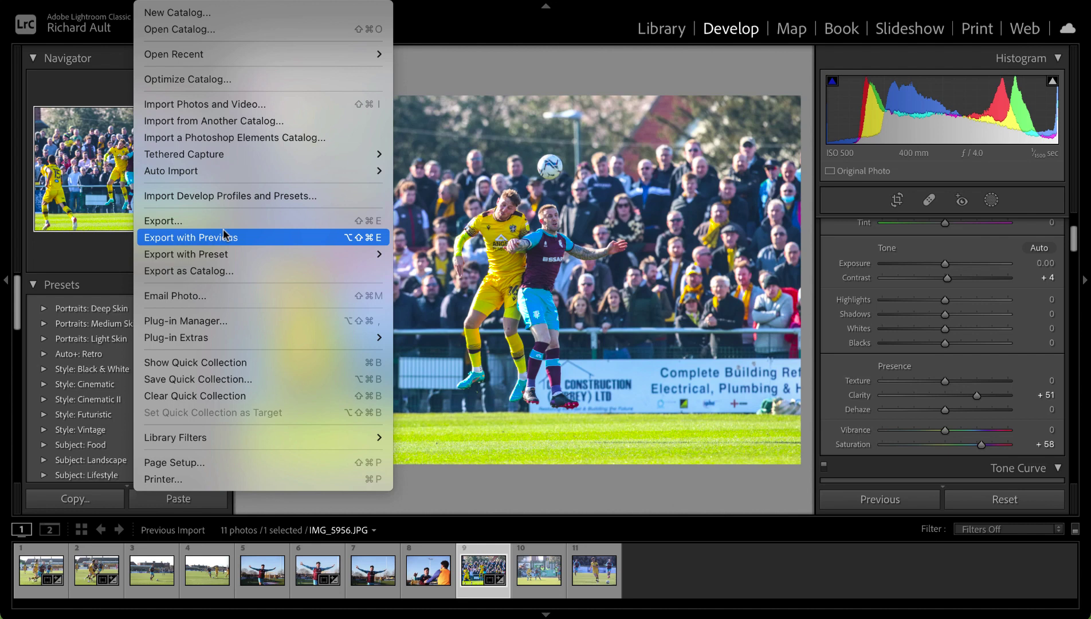
left_click(303, 237)
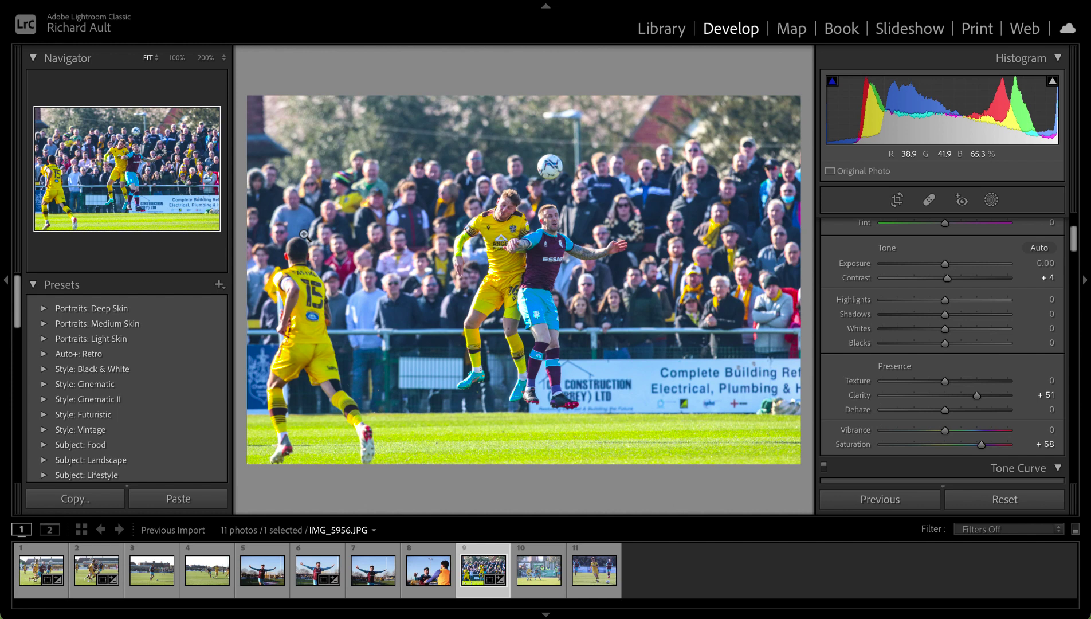
Edit IMG_6006 with contrast +23 and a straighten angle of -1.32, and export it with the previous settings
left_click(604, 584)
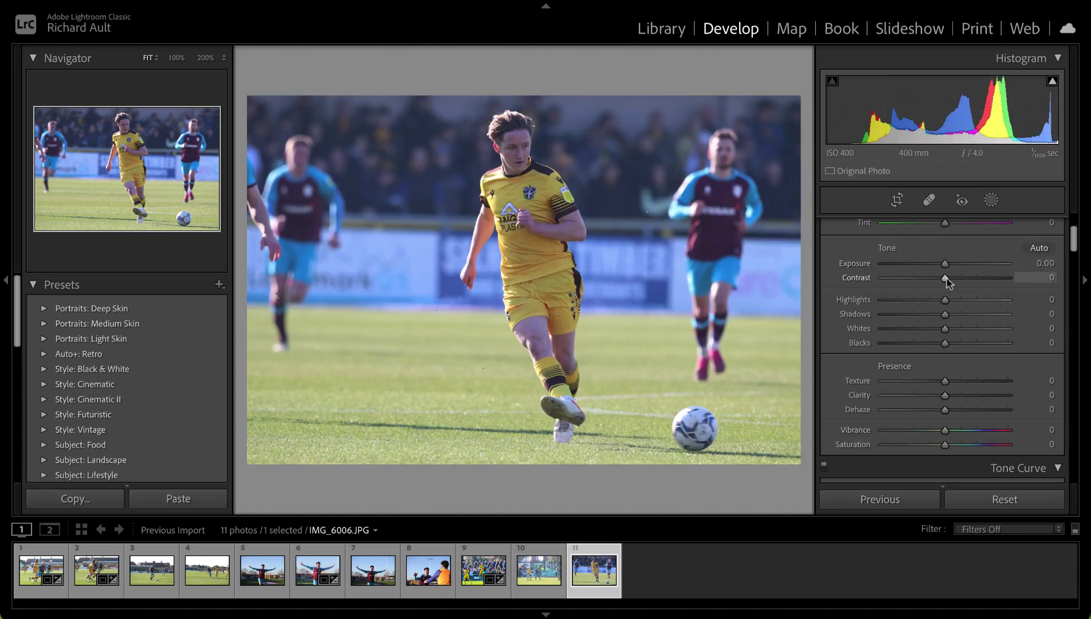
left_click_drag(945, 278, 961, 282)
left_click(897, 200)
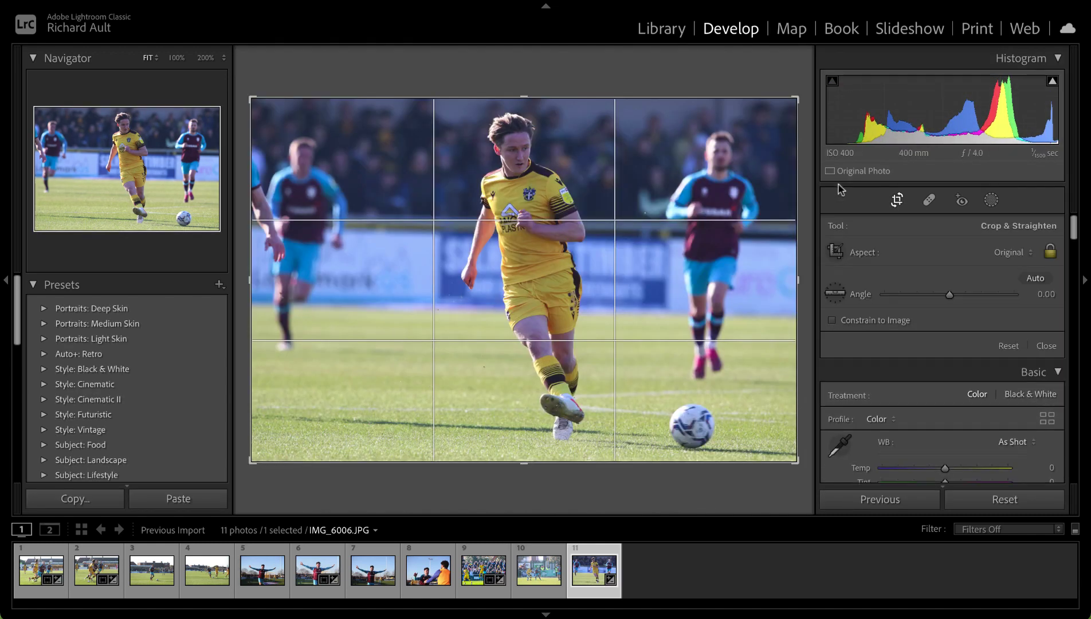
left_click_drag(807, 172, 810, 165)
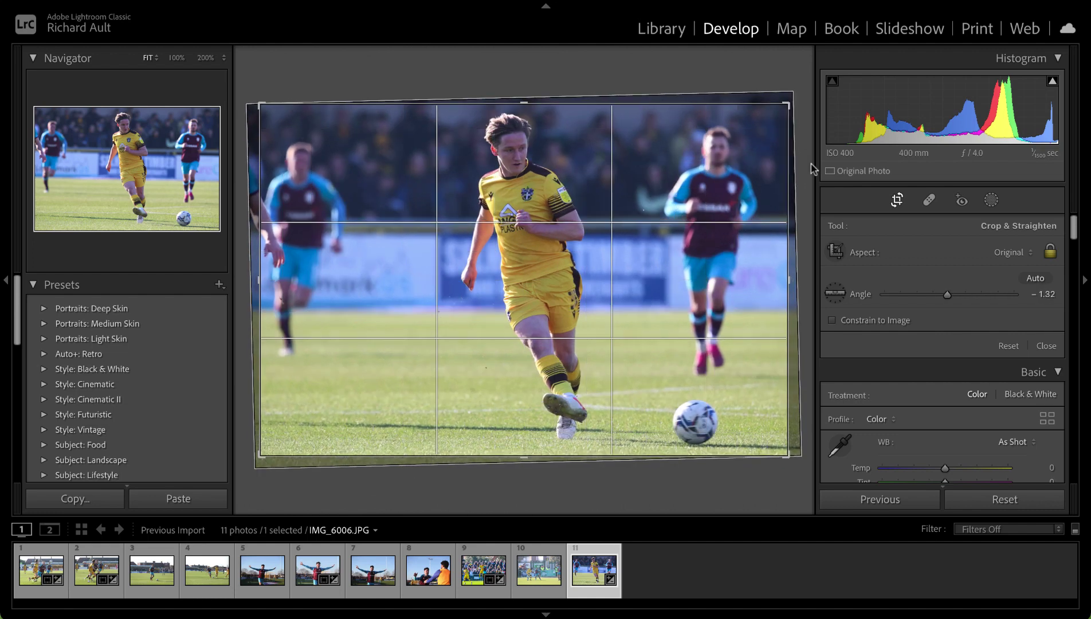
left_click(895, 200)
left_click(149, 1)
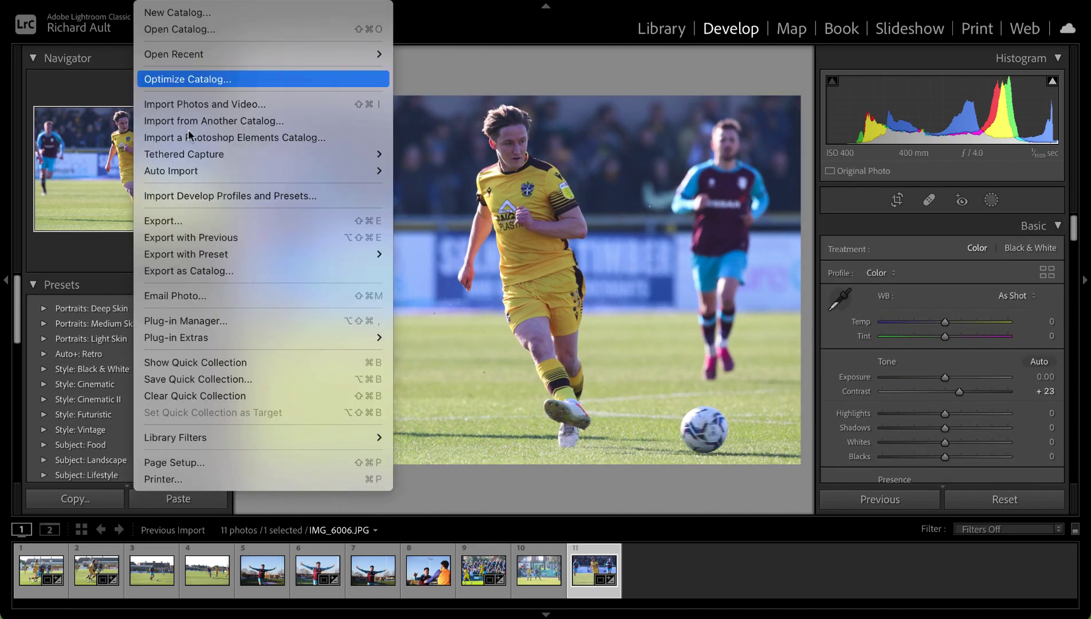
left_click(216, 238)
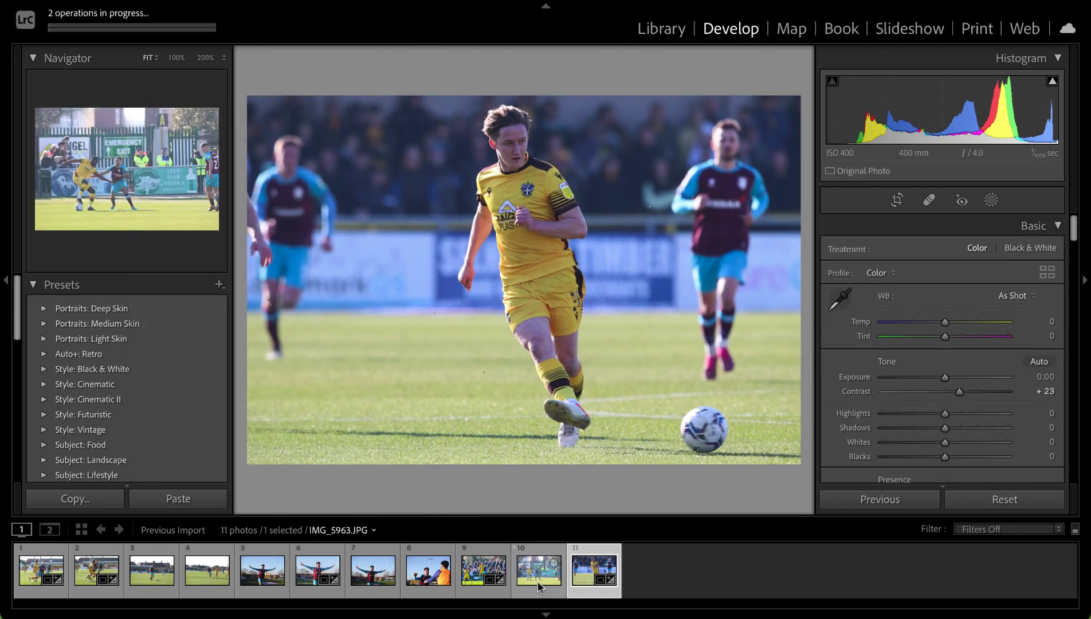
Set NEAH0017's exposure to +0.40, highlights to -59 and shadows to +17, and export it with the previous settings
left_click(433, 589)
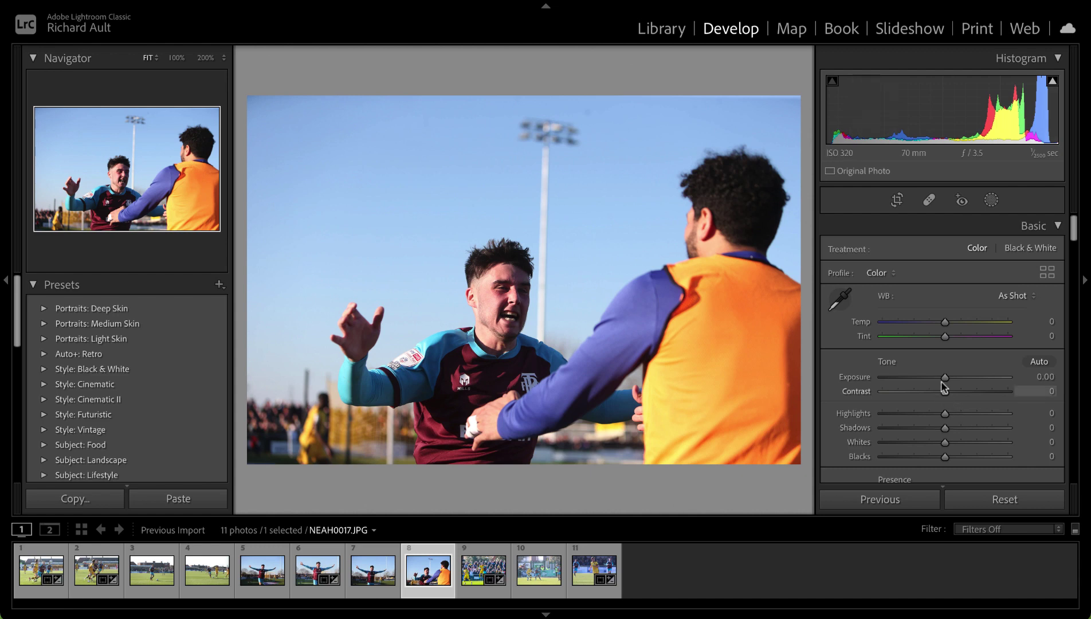
left_click_drag(945, 377, 948, 436)
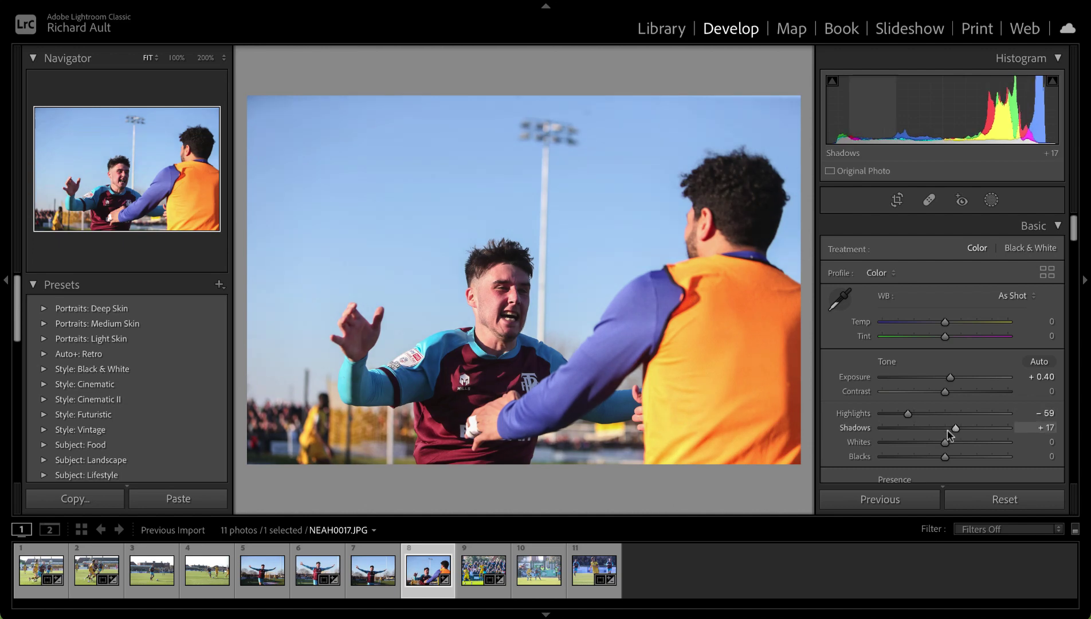
left_click(150, 2)
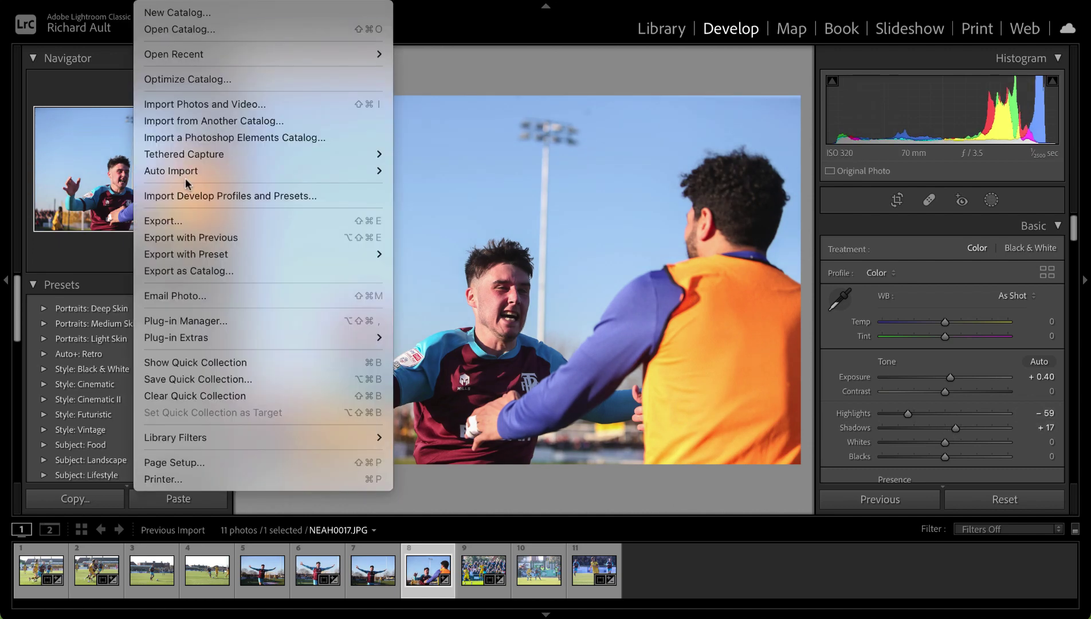
left_click(197, 241)
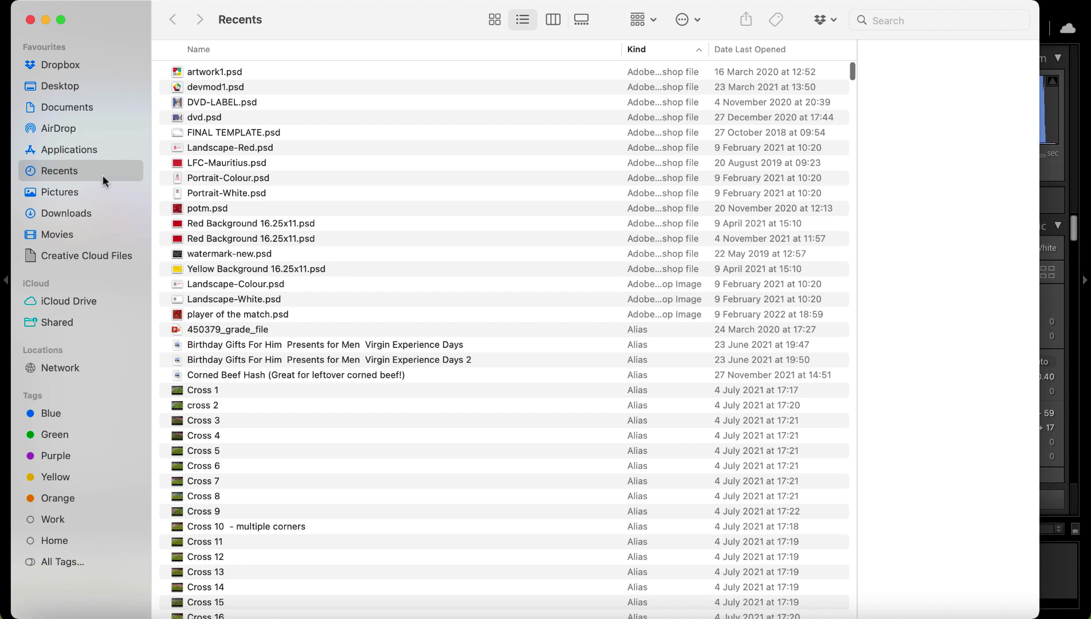
In Finder, open the Demo folder inside Workflow Demo on the Desktop and show its contents as icons
left_click(72, 87)
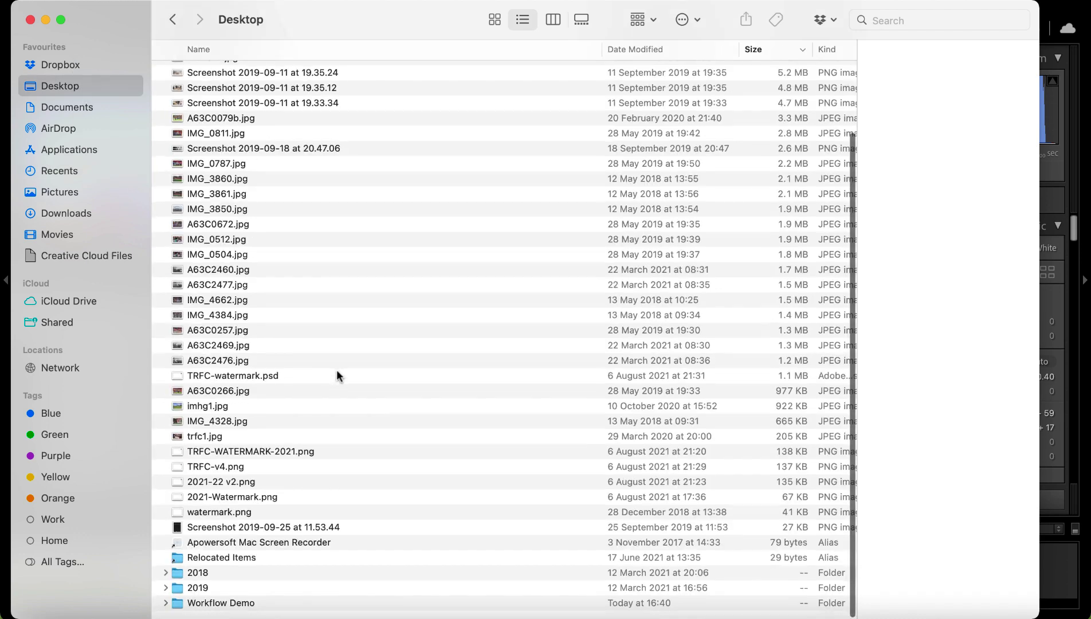
left_click(257, 604)
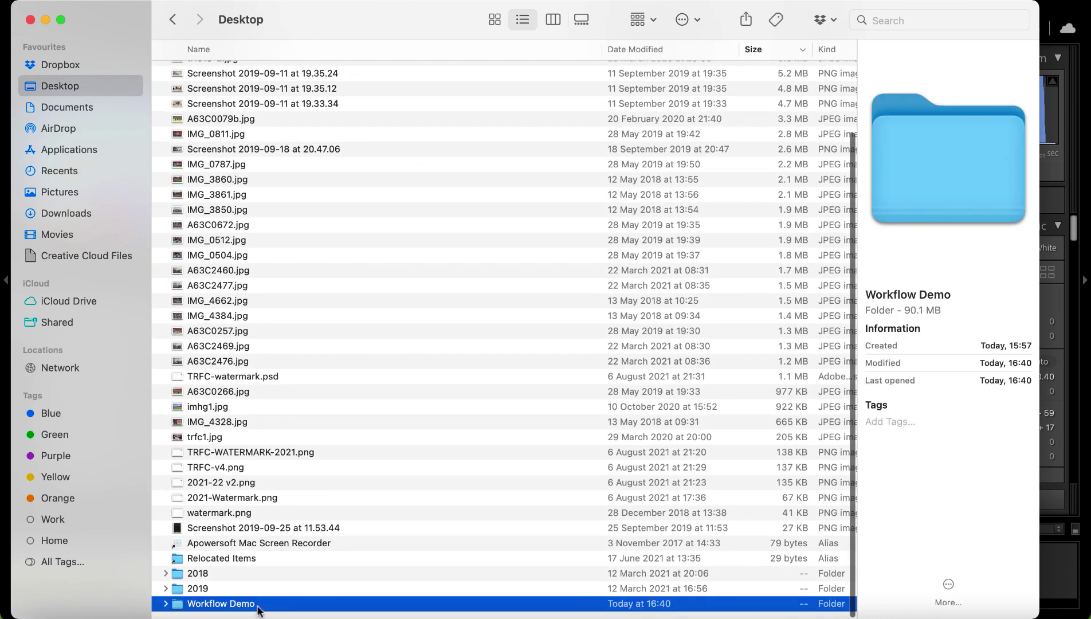
double_click(258, 605)
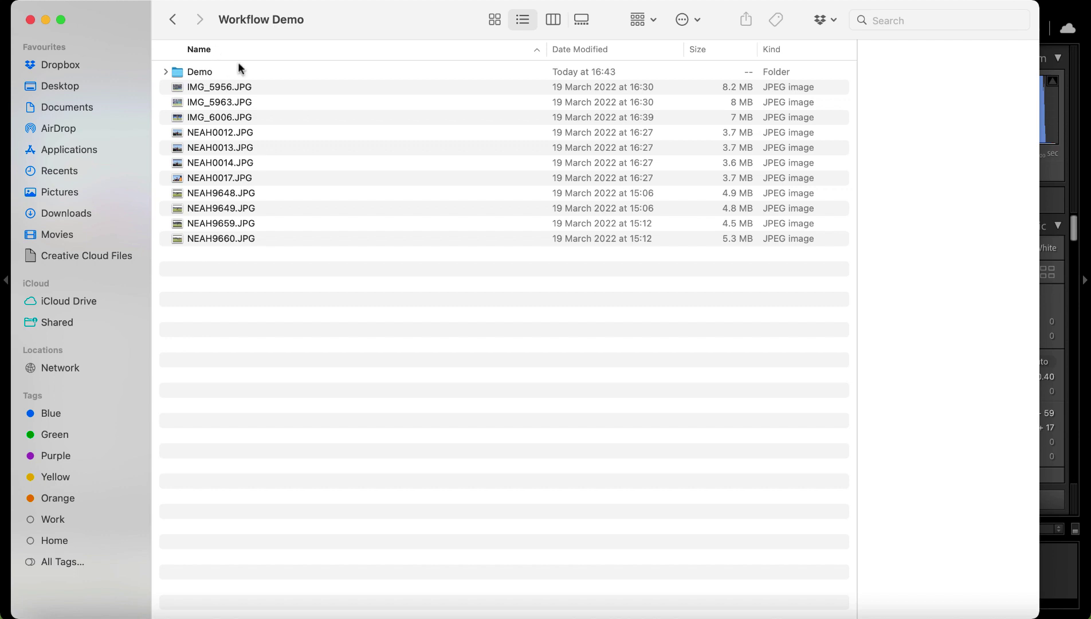
double_click(349, 72)
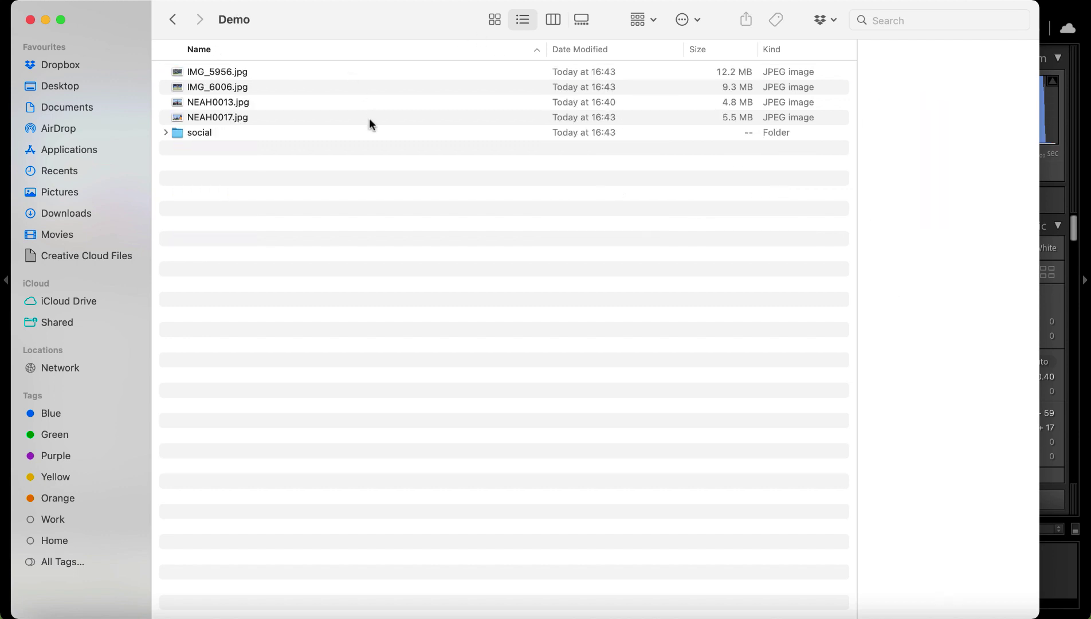
left_click(498, 22)
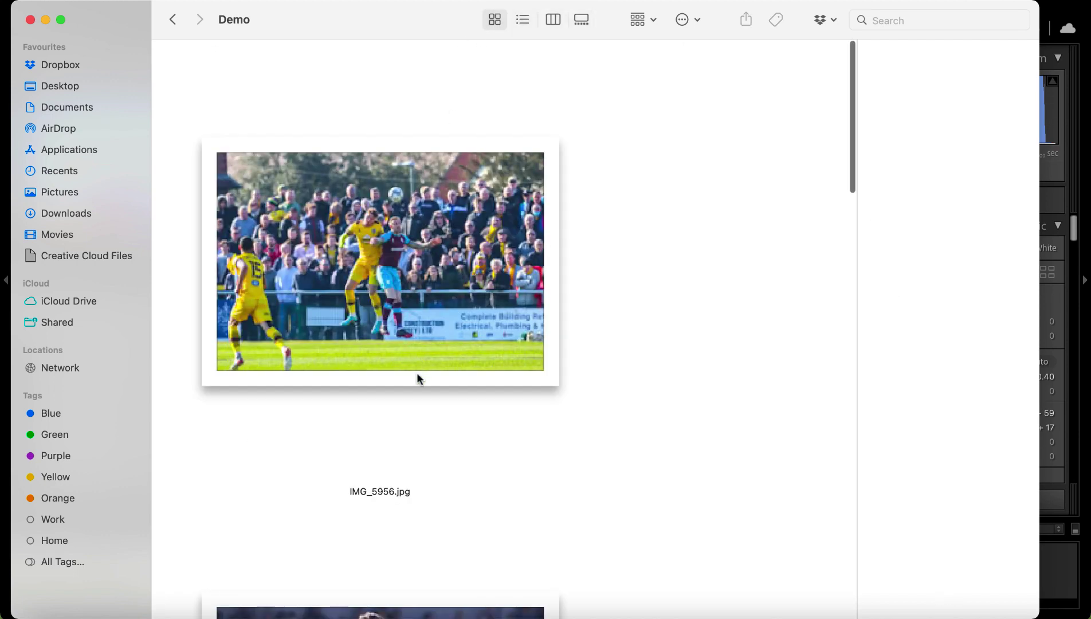
View the hi-res export IMG_5956.jpg at full size and close it
left_click(445, 314)
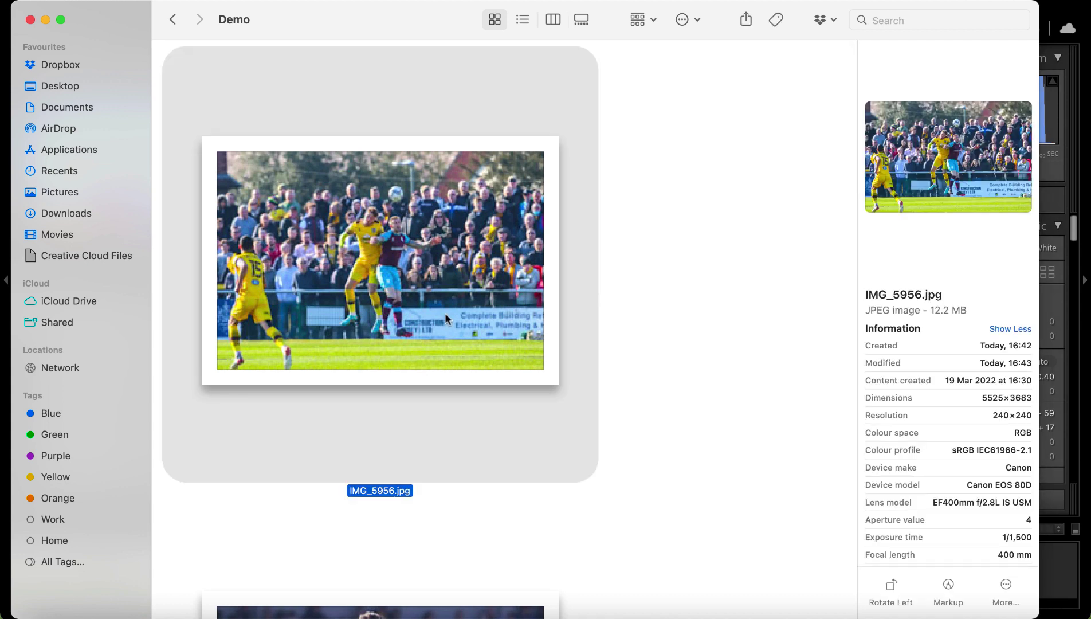
double_click(444, 312)
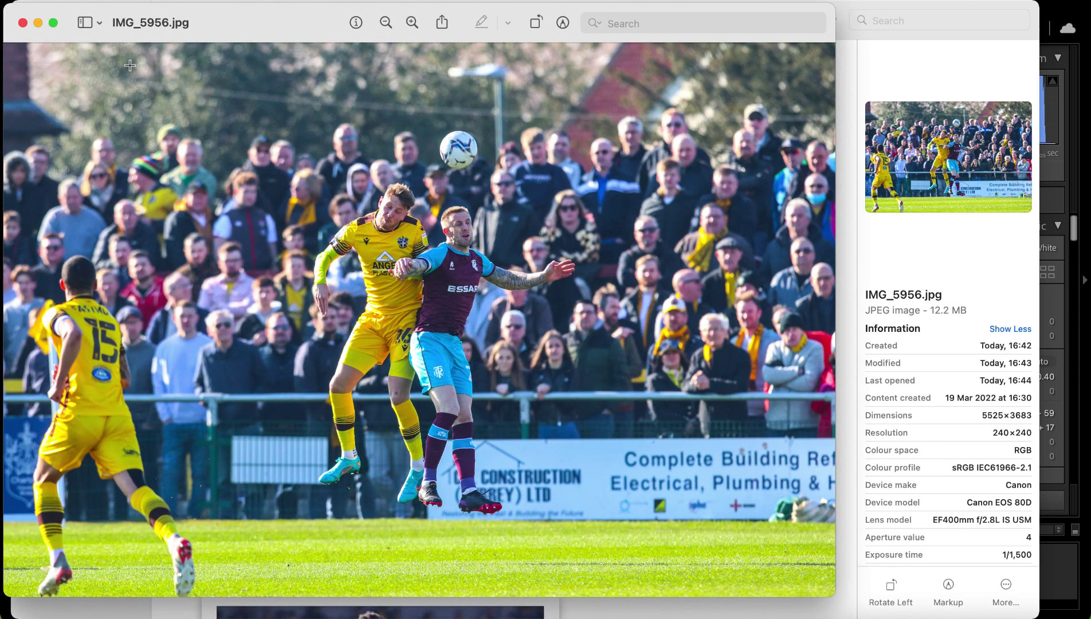
left_click(23, 22)
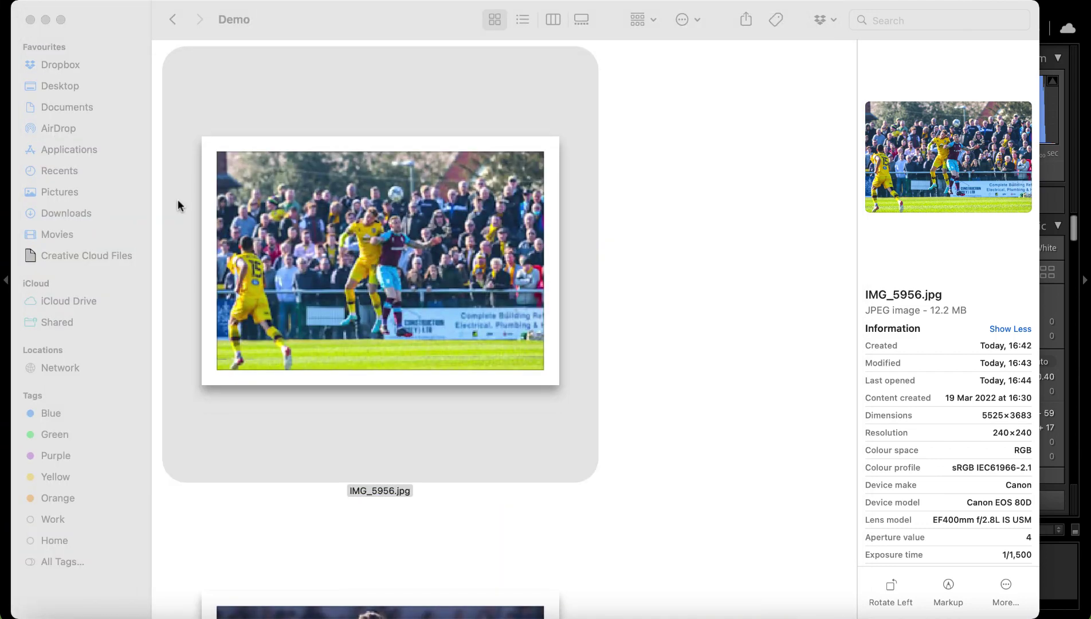
Check the file details of the hi-res IMG_6006.jpg and look through the remaining exports in the Demo folder
scroll(304, 311, "down", 5)
scroll(303, 314, "down", 3)
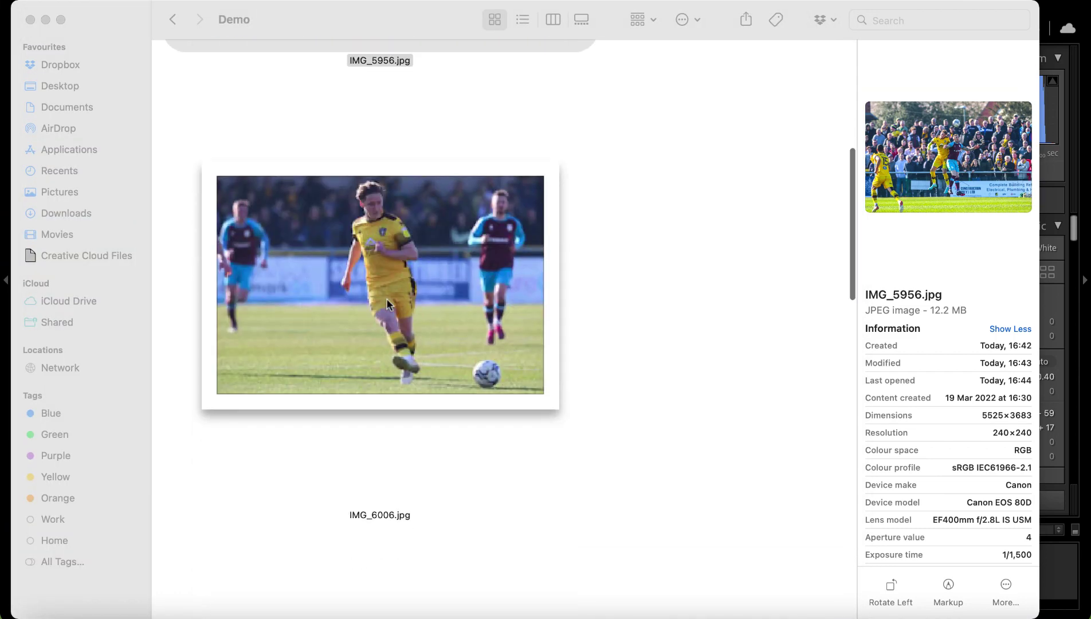
left_click(390, 282)
scroll(422, 335, "down", 15)
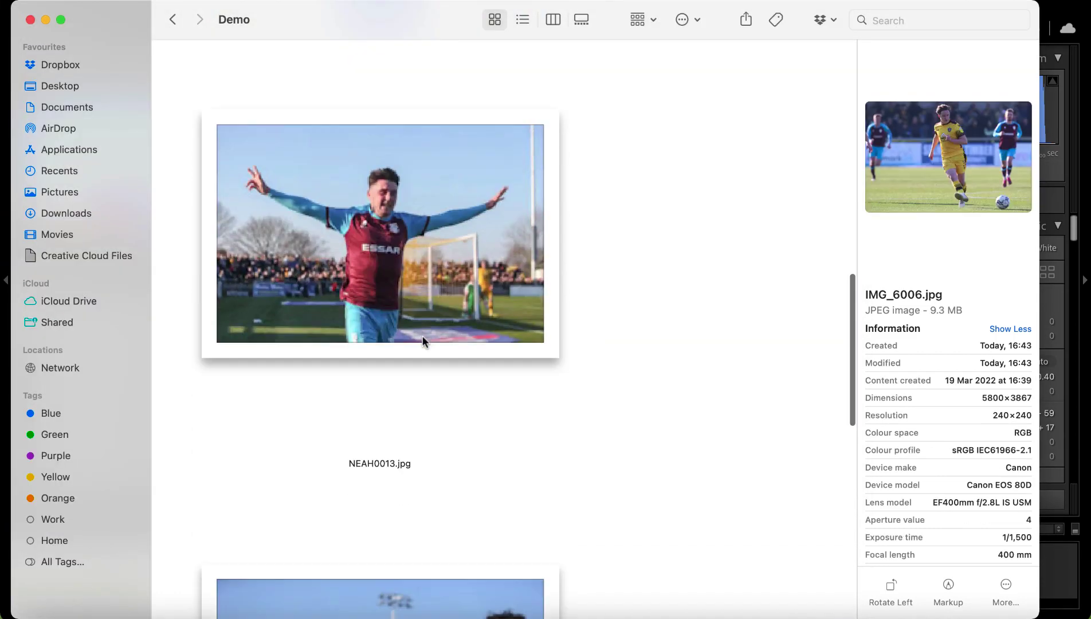
scroll(422, 341, "down", 9)
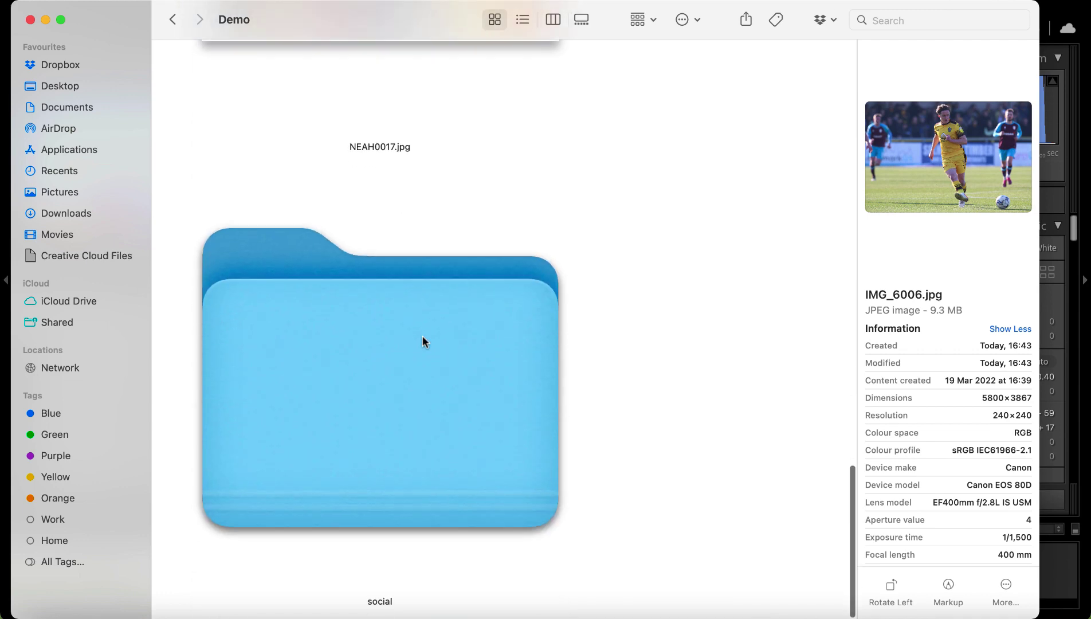
Open the social folder and check the watermark and dimensions of its IMG_5956.jpg
left_click(422, 341)
double_click(421, 341)
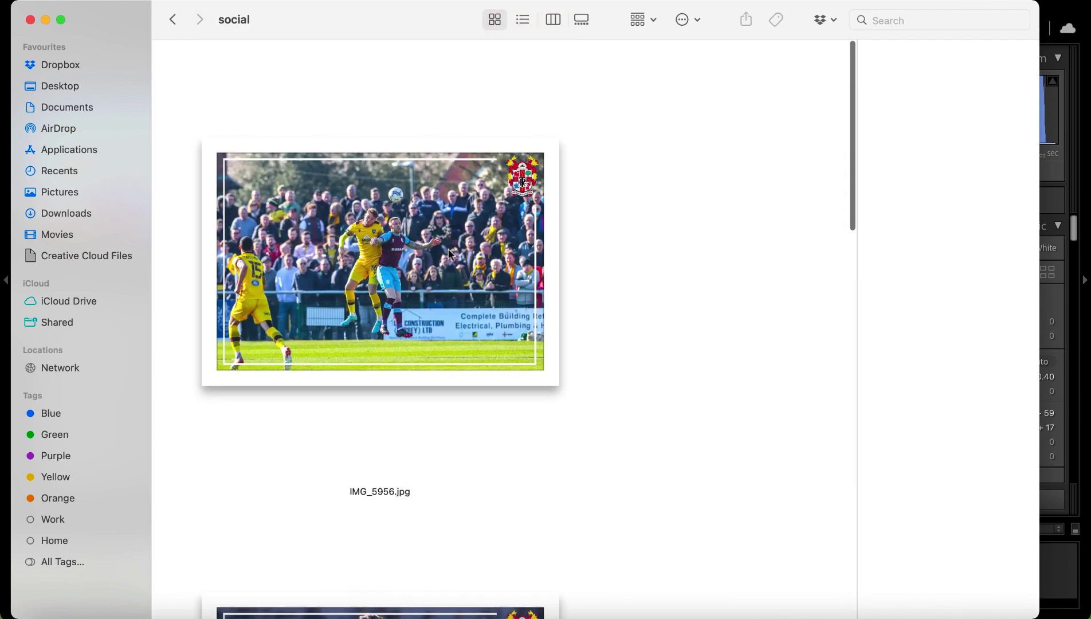
double_click(447, 255)
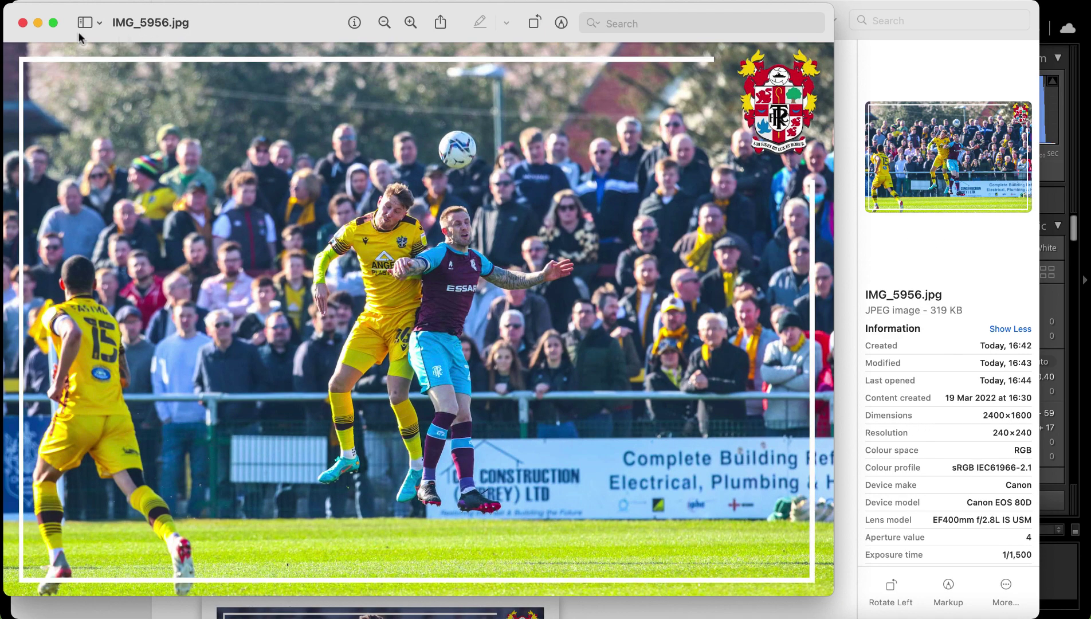
left_click(23, 23)
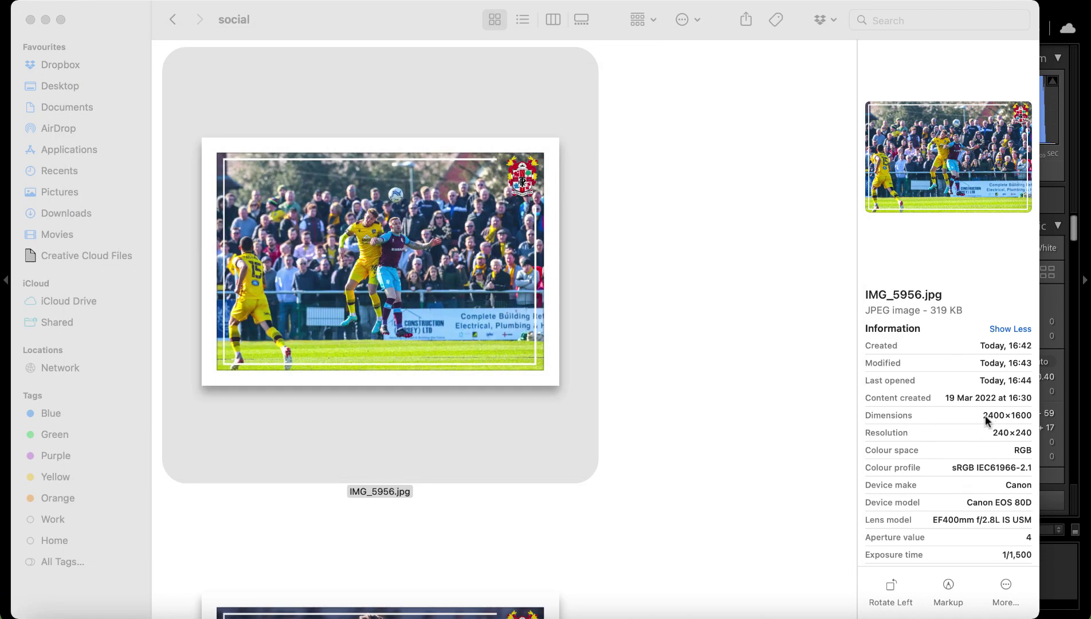
left_click_drag(995, 417, 1017, 416)
left_click(744, 364)
View the watermarked IMG_6006.jpg from the social folder at full size and close it
scroll(748, 365, "down", 5)
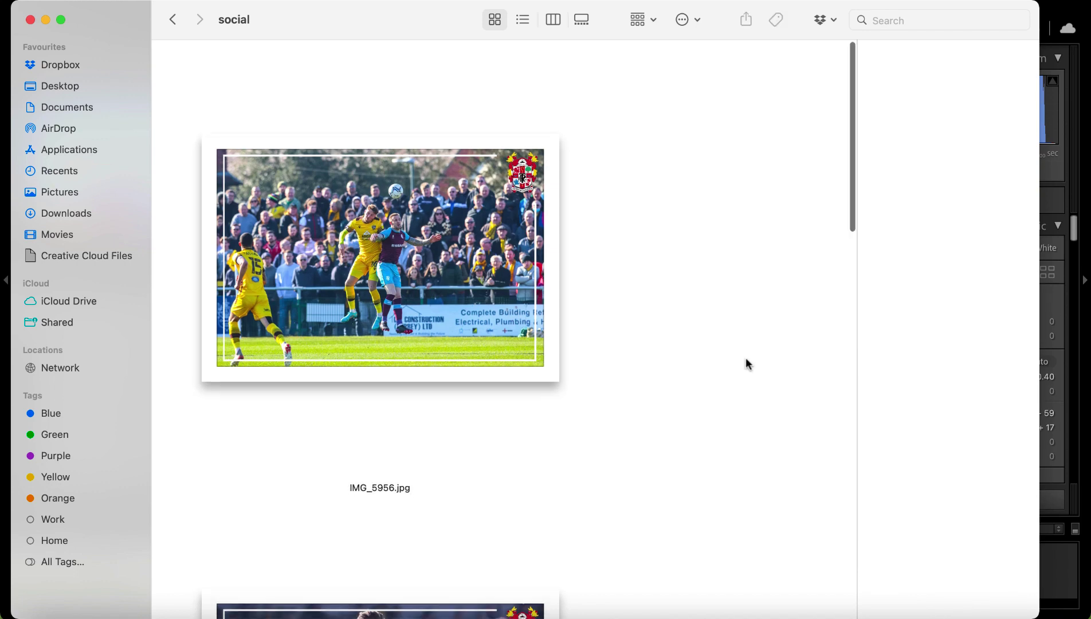
scroll(659, 338, "down", 3)
left_click(474, 283)
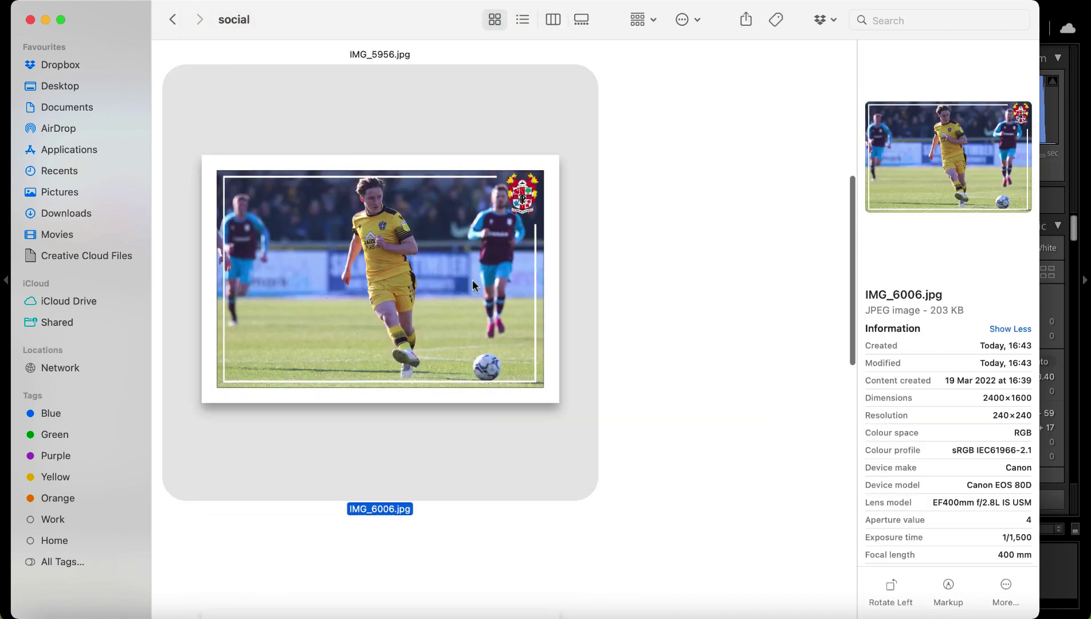
double_click(446, 243)
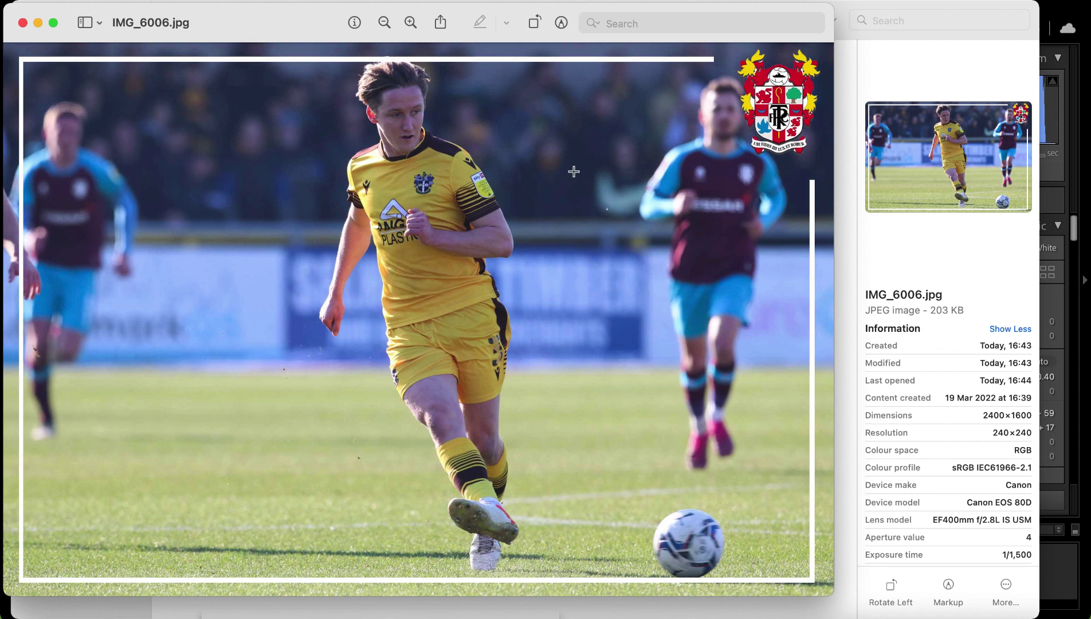
left_click(22, 22)
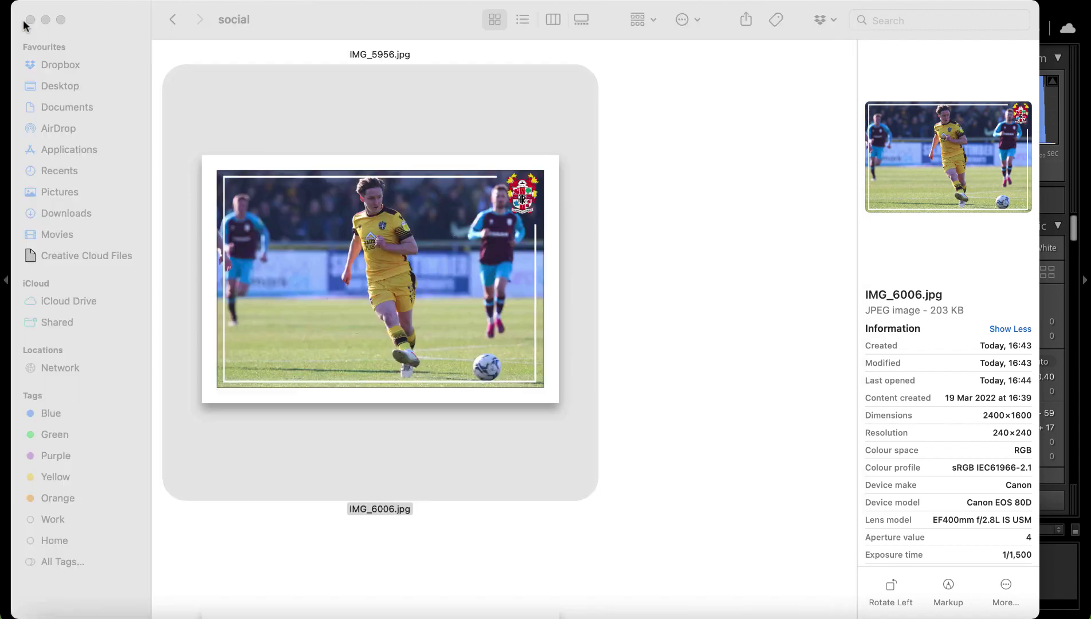
Look through the remaining watermarked photos in the social folder and switch back to Lightroom Classic
scroll(430, 401, "down", 12)
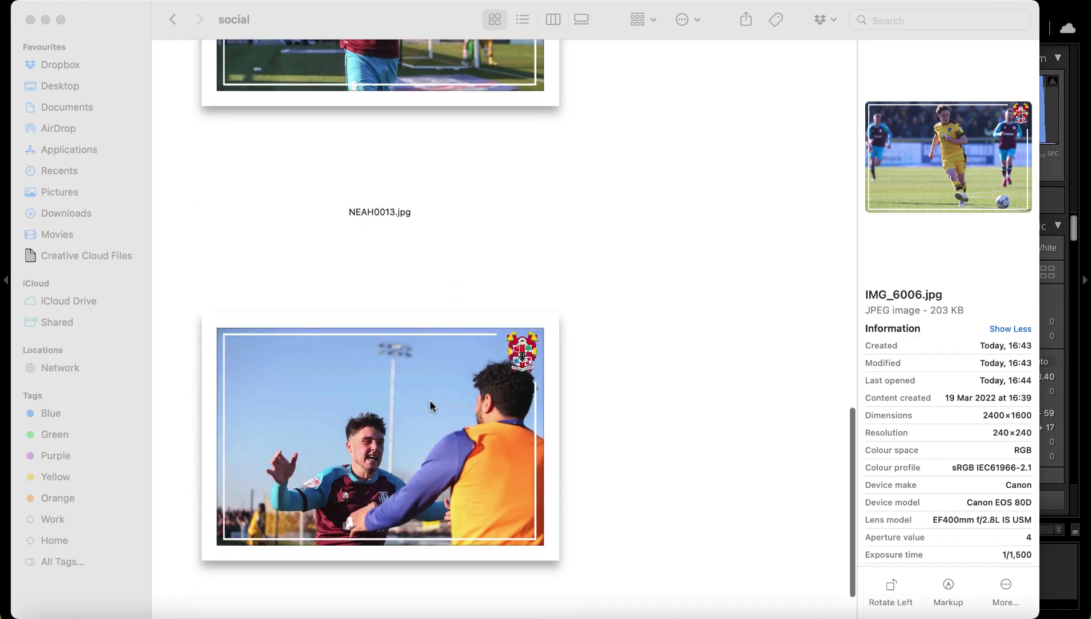
scroll(430, 404, "up", 15)
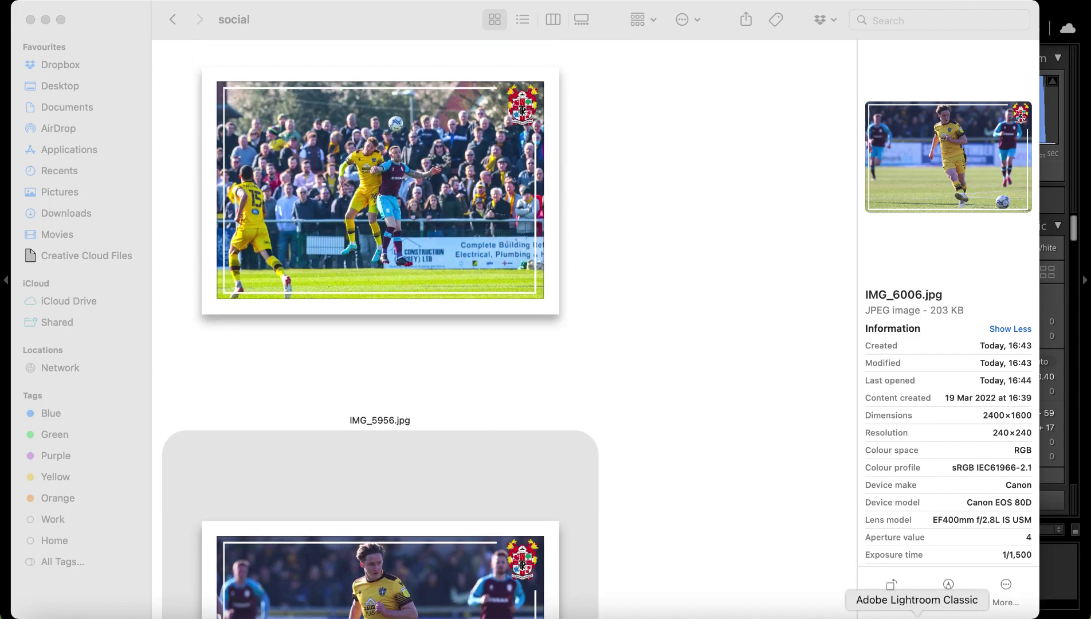
left_click(917, 614)
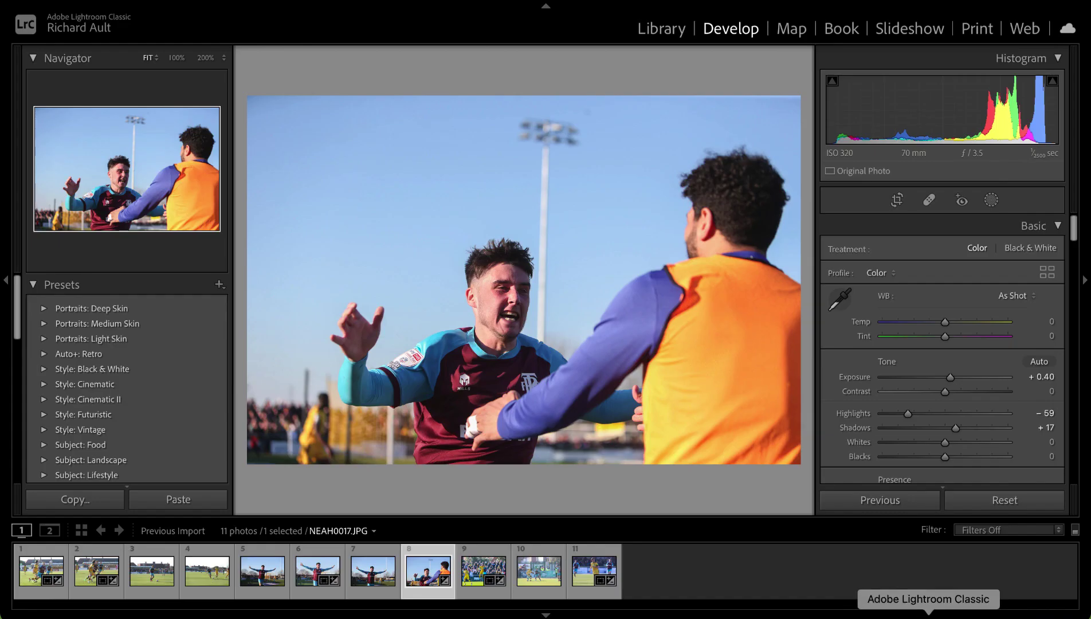